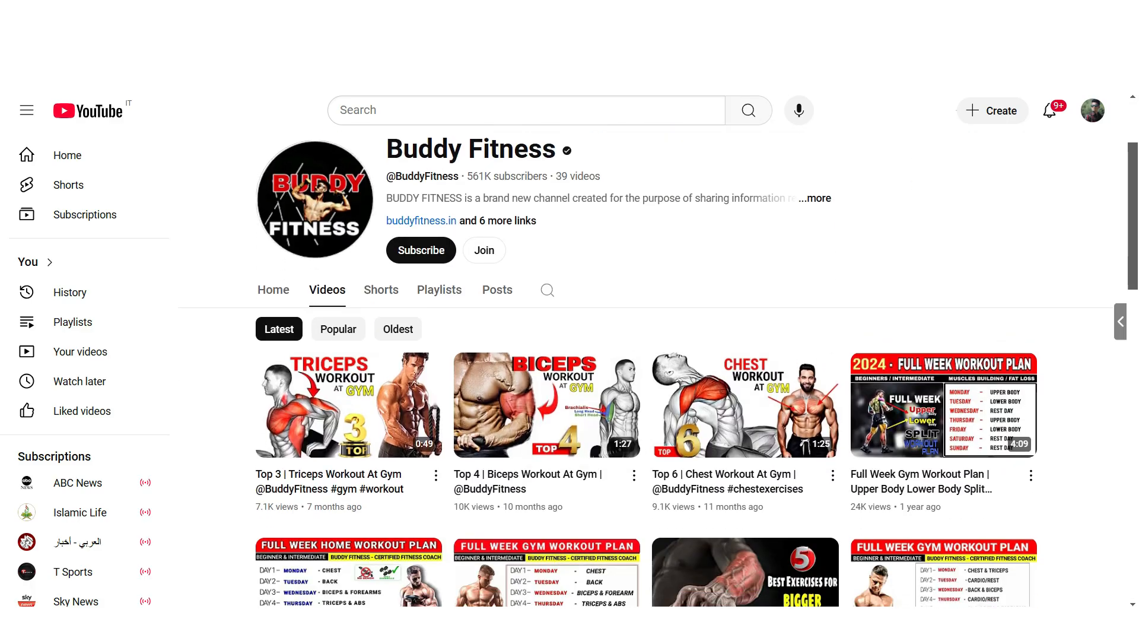
- Sort the Buddy Fitness channel's videos by popularity and look through the list
click(338, 289)
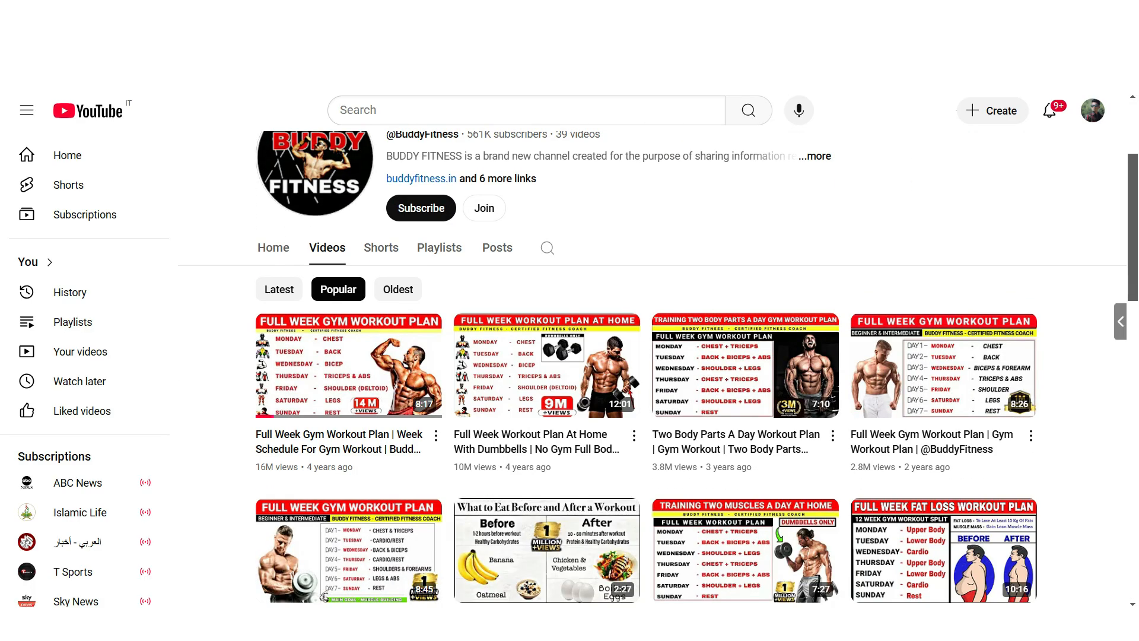
scroll(652, 368, down, 8)
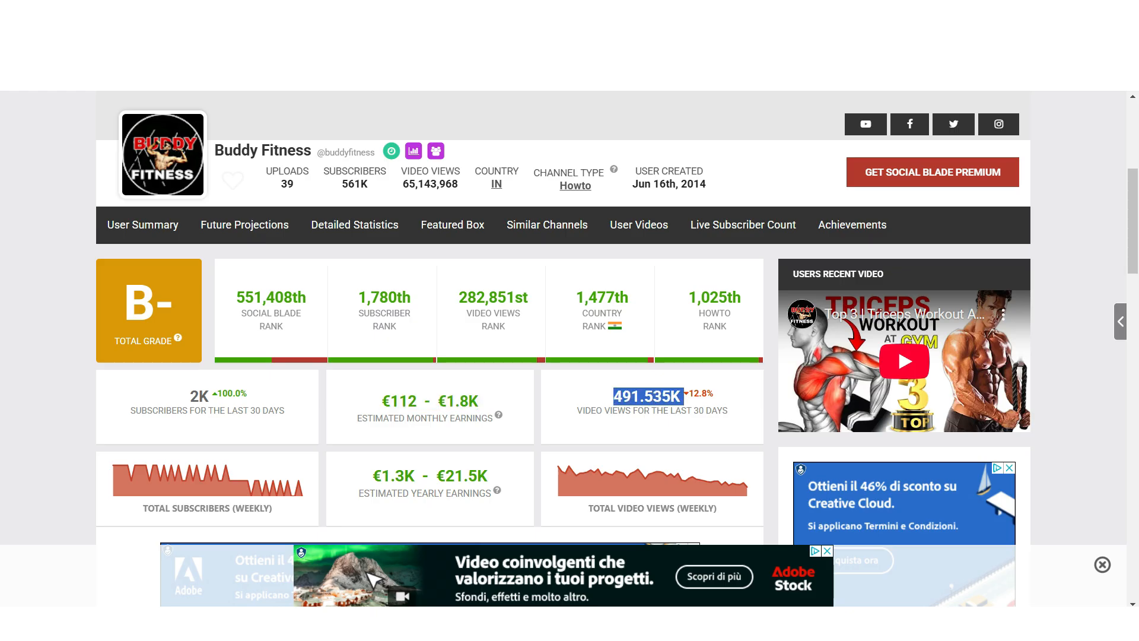
- In Social Blade, examine Buddy Fitness's estimated yearly earnings and its daily estimated earnings for 2025-02-24 and 2025-02-27
drag(390, 476, 488, 477)
click(827, 551)
scroll(827, 551, down, 1)
scroll(897, 262, down, 7)
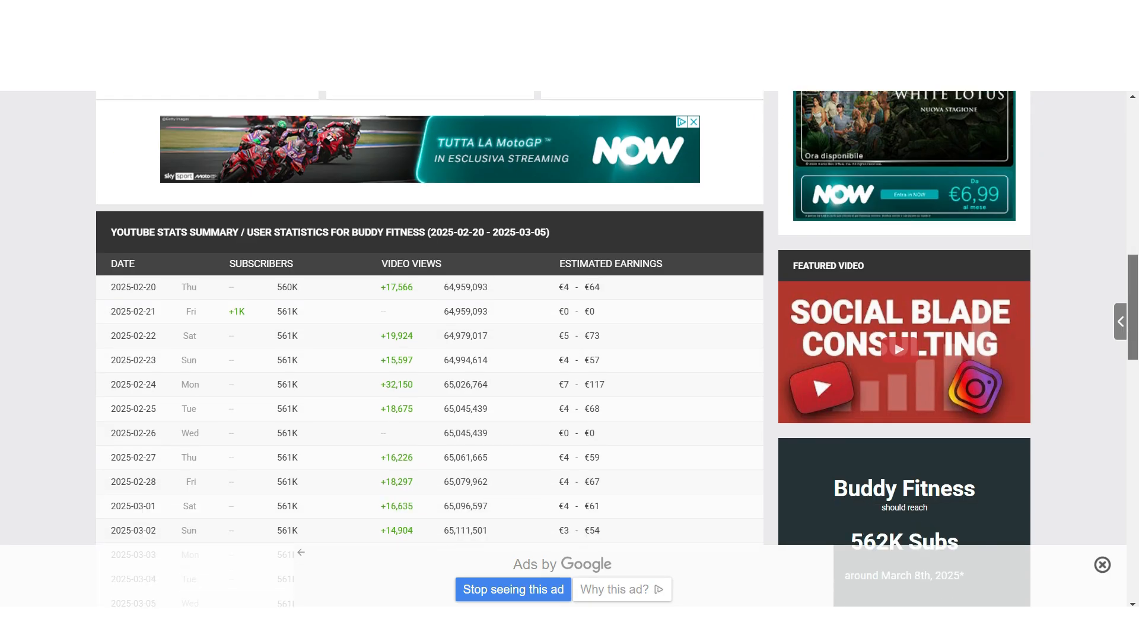
drag(605, 311, 558, 313)
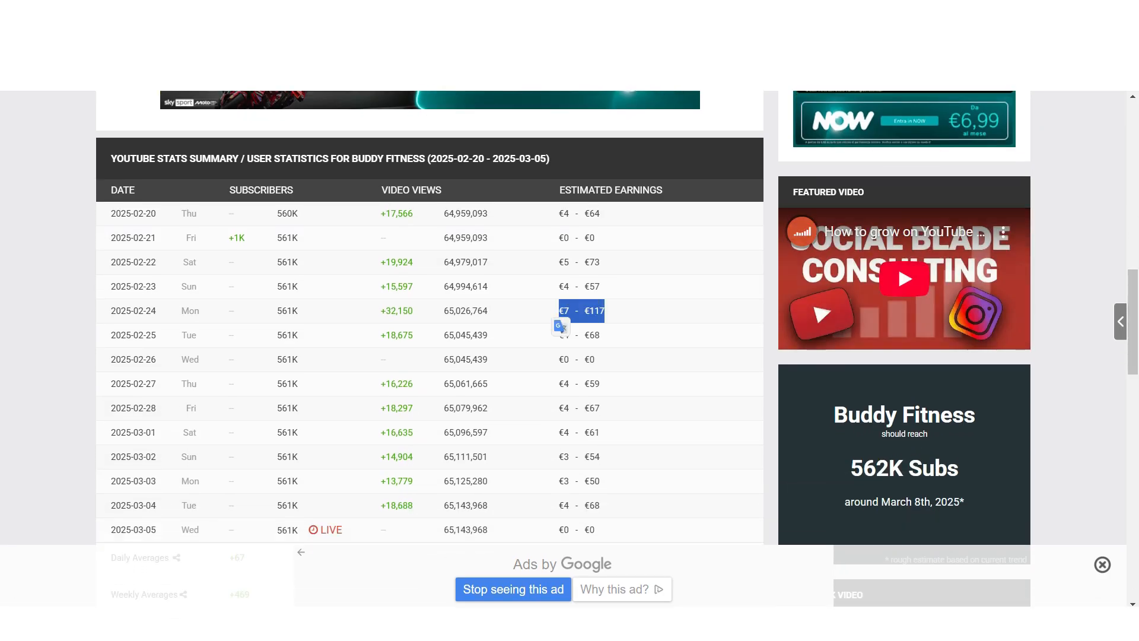
drag(600, 385, 584, 384)
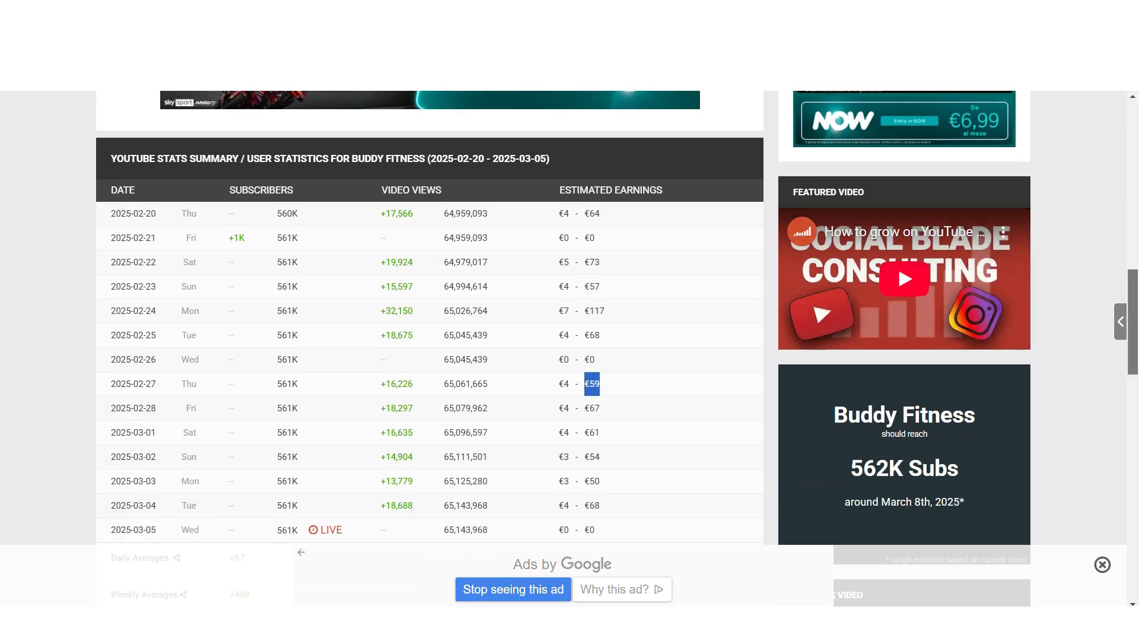
- Examine the channel's subscriber, video views, country and Howto ranks in the Social Blade summary
scroll(897, 262, up, 9)
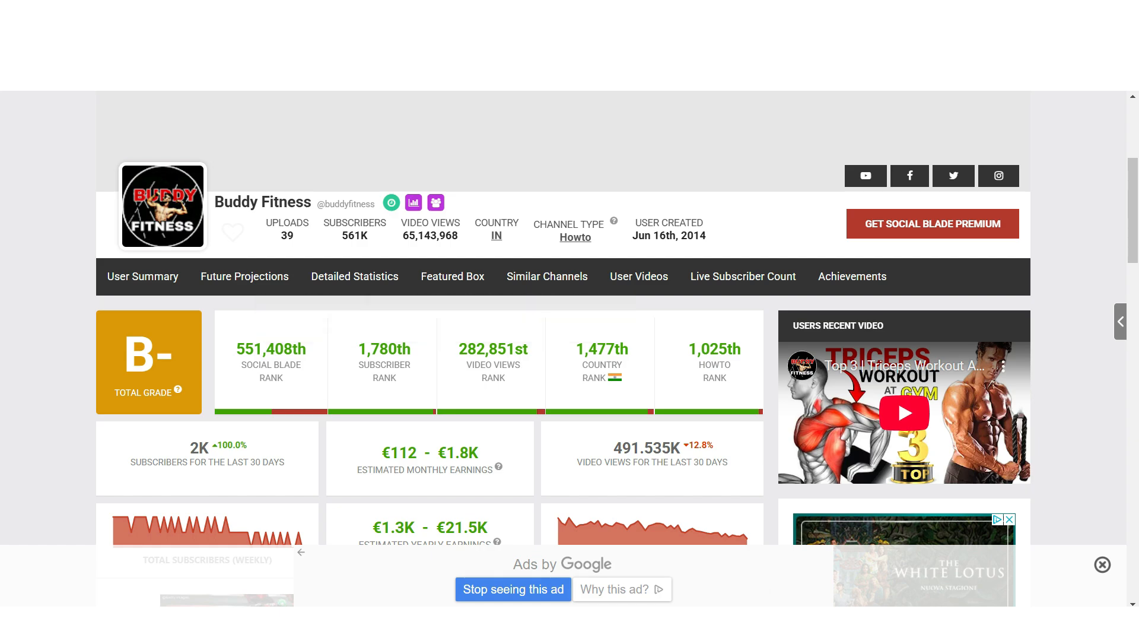
drag(359, 349, 730, 380)
click(739, 356)
click(740, 377)
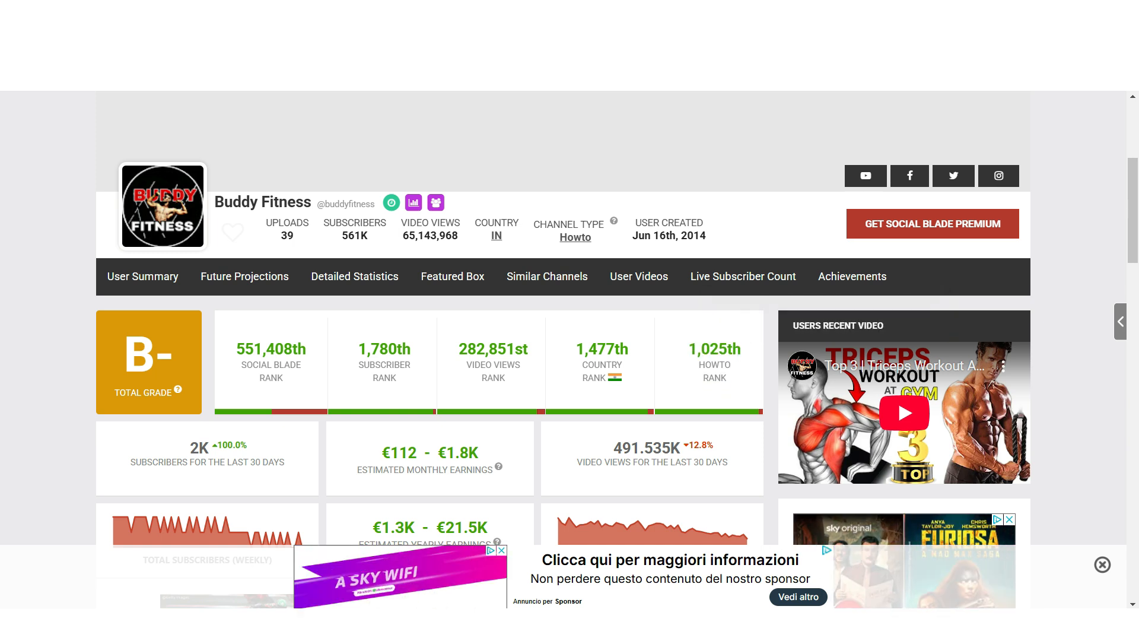
scroll(564, 356, down, 2)
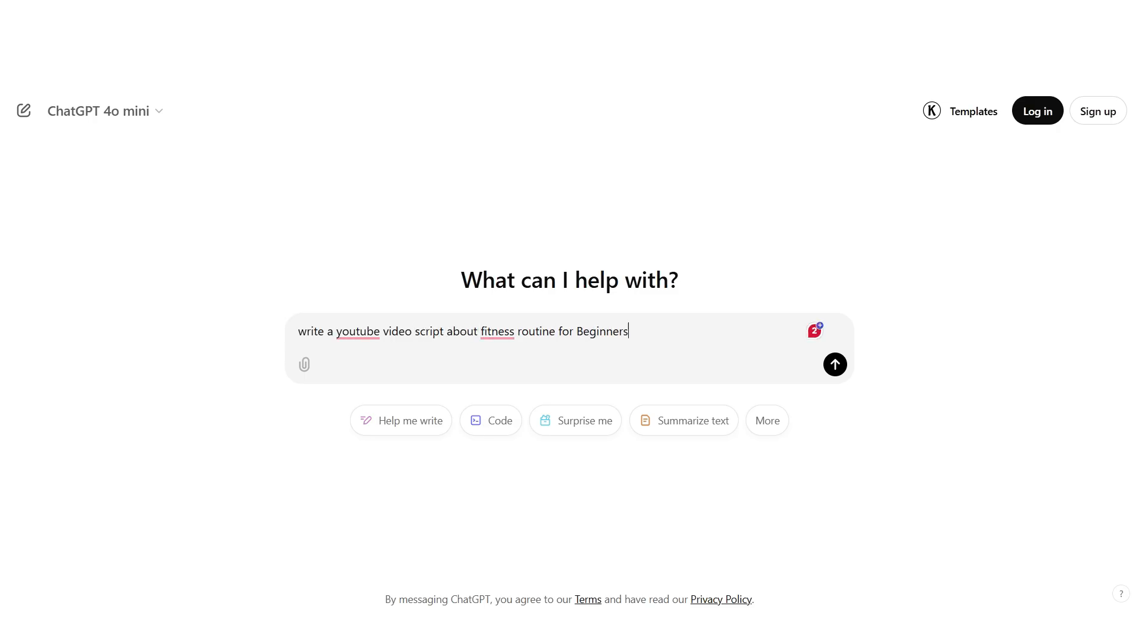
- In ChatGPT, submit the prompt "write a youtube video script about fitness routine for Beginners" and read through the script
key(Return)
scroll(570, 327, down, 6)
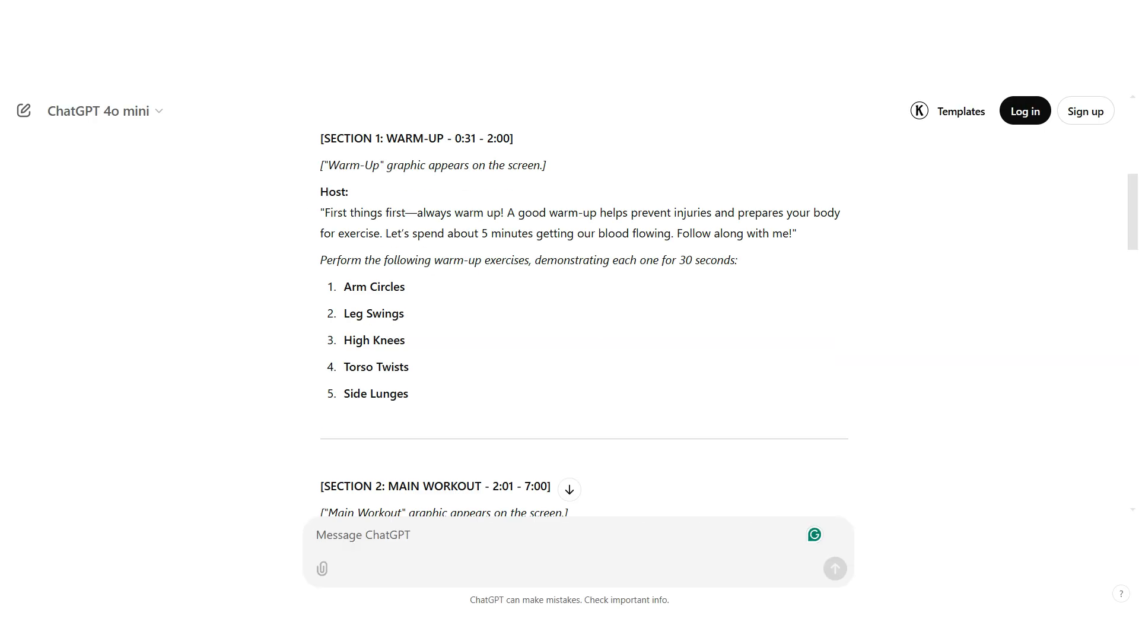
scroll(570, 327, down, 5)
scroll(570, 327, up, 3)
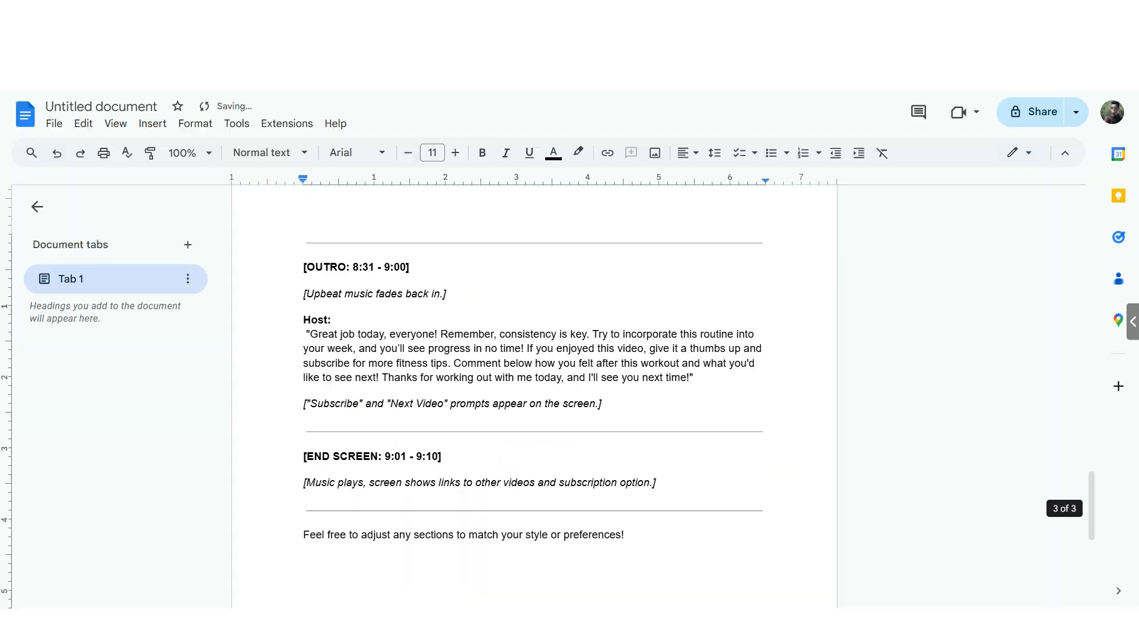
scroll(534, 397, up, 15)
scroll(534, 397, up, 1)
- In the Google Docs script, retitle section 1 as "Number 1: WARM-UP" and delete the production cues around the heading
mouse_move(305, 314)
mouse_down()
mouse_move(419, 365)
mouse_move(332, 391)
mouse_move(304, 382)
mouse_up()
key(BackSpace)
text(Number)
drag(416, 382, 303, 407)
key(BackSpace)
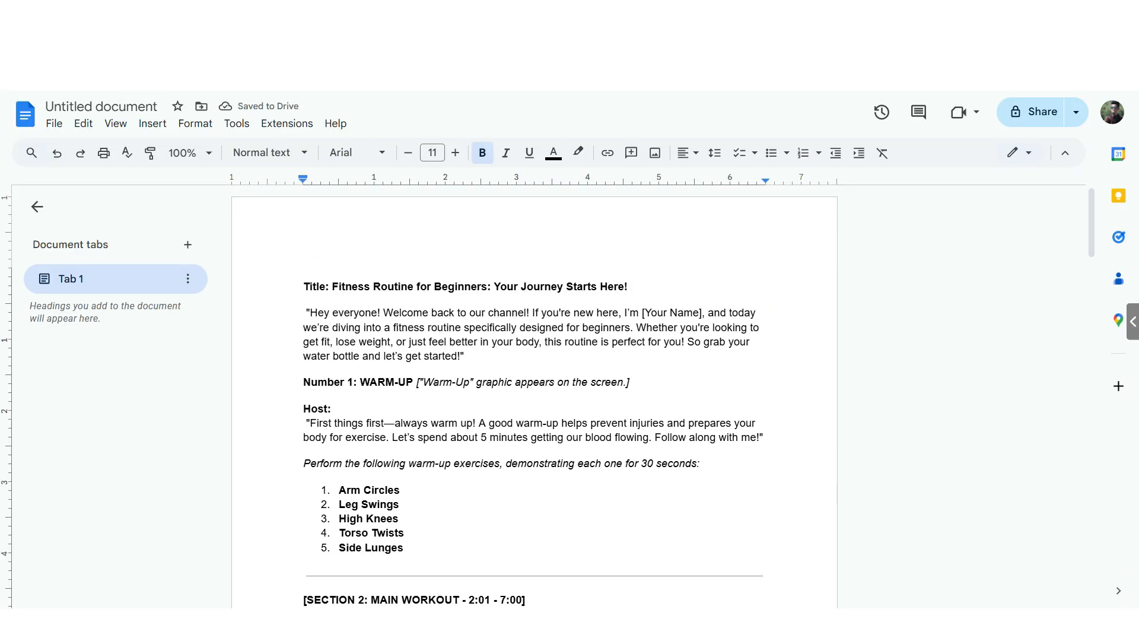
drag(630, 382, 416, 382)
key(BackSpace)
- Remove the Host label from the warm-up section and split its speech into separate lines
drag(304, 409, 306, 423)
key(BackSpace)
click(391, 422)
key(Return)
click(566, 448)
- Retitle section 2 as "Number 2: MAIN WORKOUT" and delete its graphic cue and Host label
scroll(534, 398, down, 5)
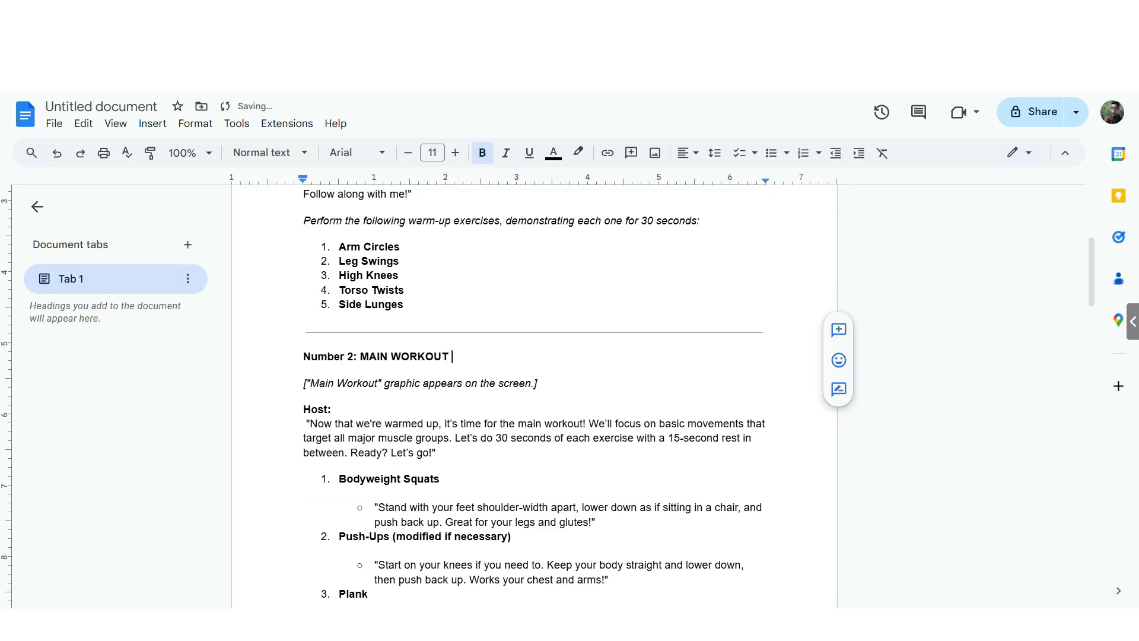
click(304, 356)
key(BackSpace)
drag(303, 356, 305, 398)
key(BackSpace)
click(310, 357)
- Remove the list formatting from the Bodyweight Squats entry and break its description into separate lines
key(BackSpace)
- Split the main workout introduction into separate lines, one sentence per line
click(585, 357)
key(Return)
click(651, 409)
key(Return)
click(338, 462)
key(BackSpace)
key(BackSpace)
key(BackSpace)
drag(357, 330, 354, 330)
key(Return)
- Reformat the Push-Ups and Plank entries as plain paragraphs with a colon after each name and one sentence per line
scroll(534, 398, down, 3)
text(:)
key(Delete)
click(533, 356)
key(Return)
key(Return)
scroll(534, 398, down, 3)
text(:)
- Reformat the Glute Bridges and Jumping Jacks entries as plain text with a colon joining each name to its description
key(Return)
key(Return)
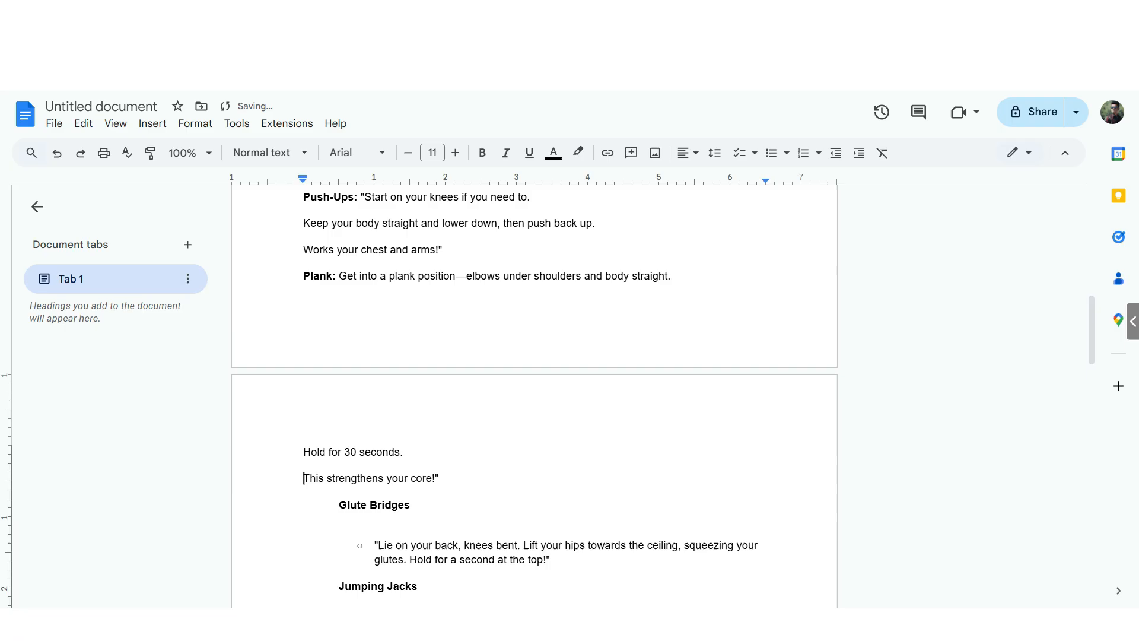
scroll(534, 397, down, 4)
key(BackSpace)
text(:)
key(Delete)
key(Delete)
- Reduce the cool-down heading to "SECTION 3: COOL DOWN:" without cues and put each sentence of its introduction on its own line
key(Return)
key(Return)
key(BackSpace)
text(:)
key(BackSpace)
key(Delete)
drag(439, 412, 524, 438)
key(BackSpace)
key(Delete)
key(Delete)
text(:)
- Reformat the Forward Fold and Child's Pose entries as plain paragraphs with a colon after each name and one sentence per line
key(Return)
key(Return)
key(Return)
click(470, 491)
key(BackSpace)
scroll(534, 397, down, 4)
key(BackSpace)
key(BackSpace)
text(:)
key(BackSpace)
key(BackSpace)
key(BackSpace)
key(Return)
text(:)
- Add a colon after Cat-Cow Stretch, join its description to the name, and put "Great for the spine!" on its own line
key(Return)
text(:)
key(BackSpace)
key(BackSpace)
key(BackSpace)
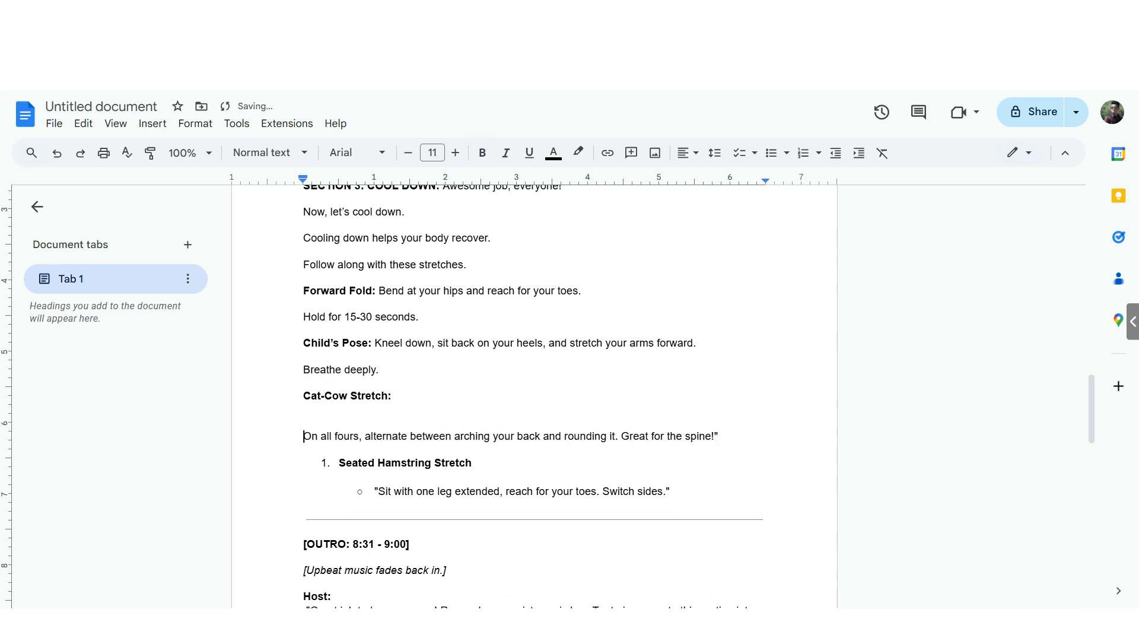
key(BackSpace)
key(BackSpace)
- Reformat the Seated Hamstring Stretch entry the same way and delete the outro heading, music cue and Host label below it
key(Return)
key(BackSpace)
key(BackSpace)
text(:)
key(Delete)
key(Delete)
- Split the closing "Great job today, everyone!" speech into separate lines and remove its ending quotation mark
key(Return)
key(BackSpace)
- Delete the on-screen prompt cue and all remaining text after the closing speech
key(BackSpace)
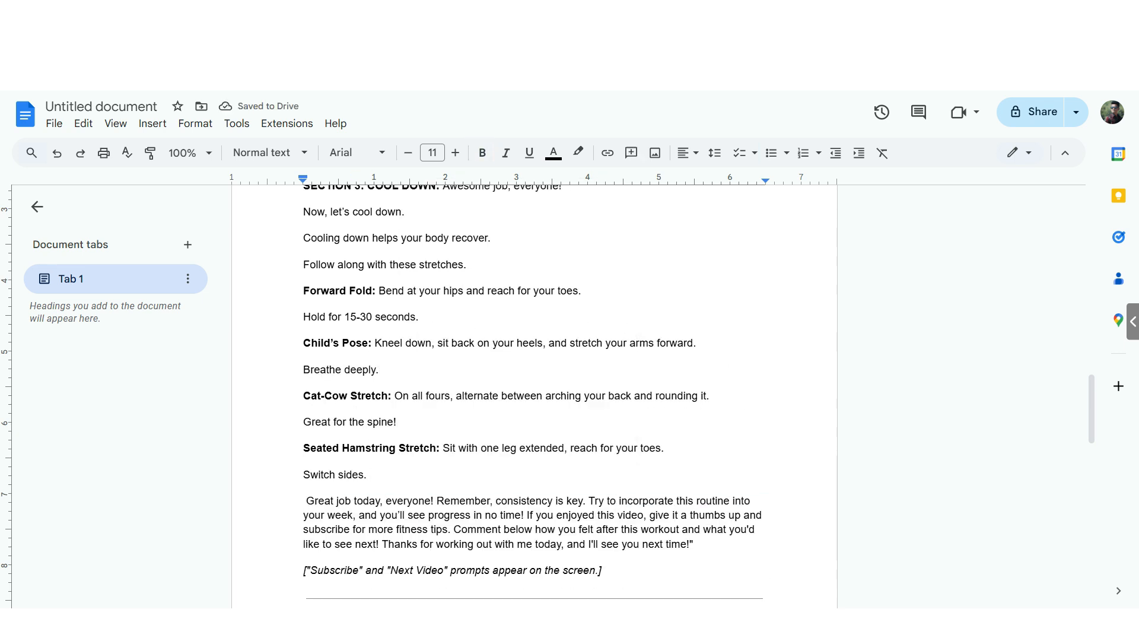
key(Return)
key(Return)
click(690, 552)
- Split the opening greeting into separate lines and replace the [Your Name] placeholder with the host's name
key(Return)
key(Return)
- Merge the numbered warm-up exercises from Arm Circles to Side Lunges into running text separated by commas
key(BackSpace)
scroll(534, 397, down, 6)
drag(624, 558, 304, 426)
key(BackSpace)
scroll(534, 398, up, 20)
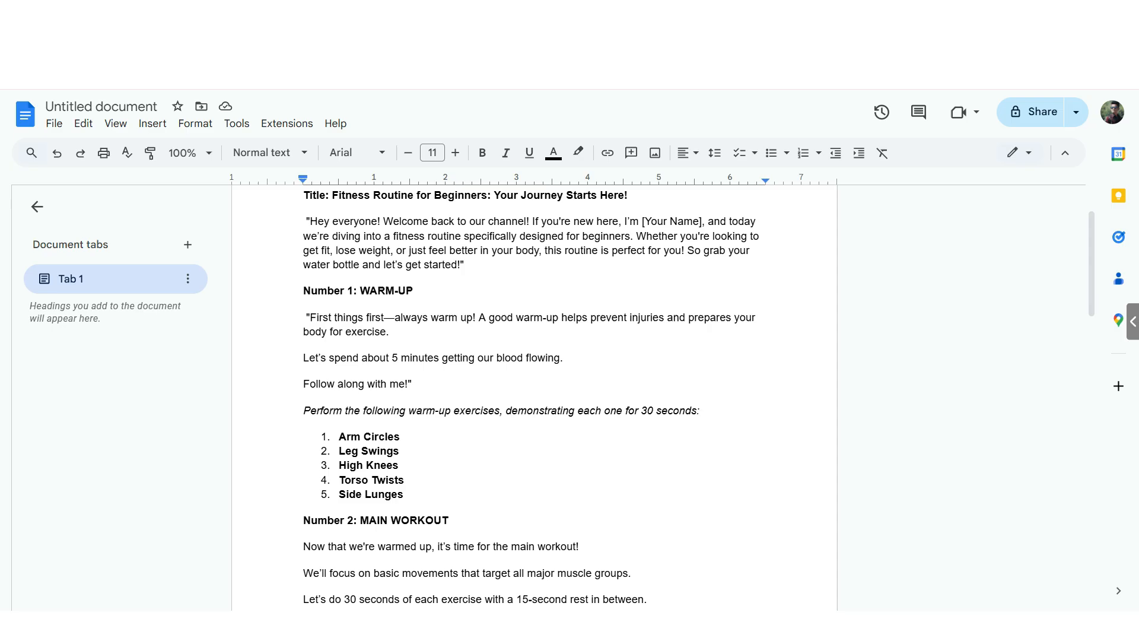
key(BackSpace)
key(BackSpace)
key(BackSpace)
key(BackSpace)
text(,)
key(BackSpace)
key(BackSpace)
text(,)
key(BackSpace)
key(BackSpace)
text(,)
scroll(534, 398, up, 2)
key(Return)
key(Return)
drag(413, 365, 474, 366)
text(max)
click(373, 380)
key(Return)
click(379, 421)
key(Return)
scroll(534, 397, down, 7)
scroll(534, 397, up, 7)
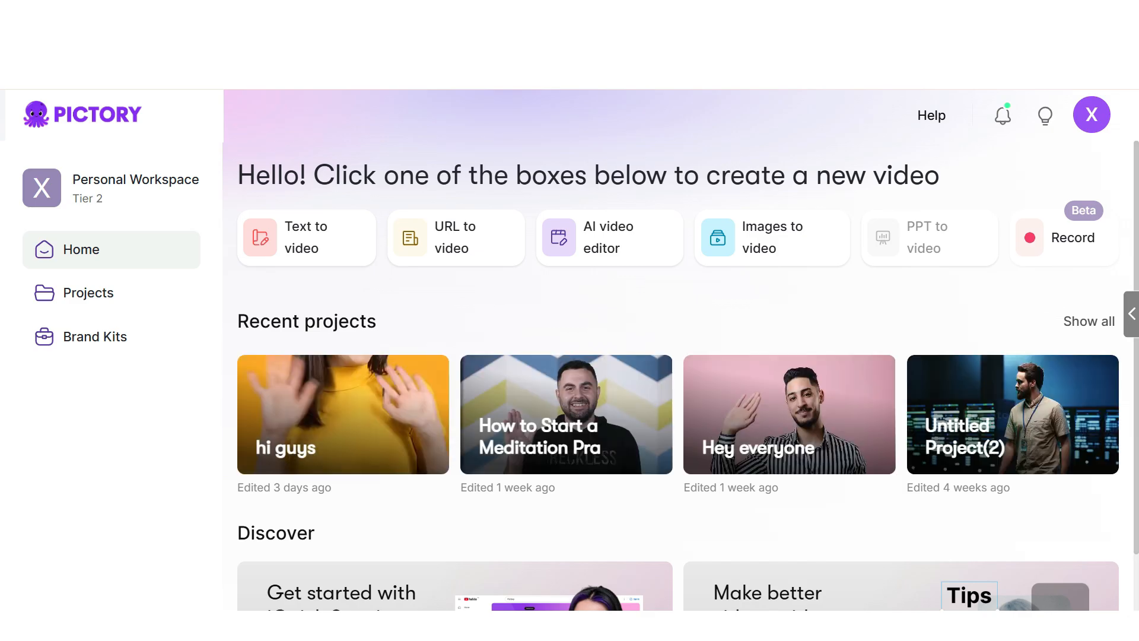
- In Pictory, start a text-to-video project and paste the edited fitness script into the script editor
mouse_move(307, 238)
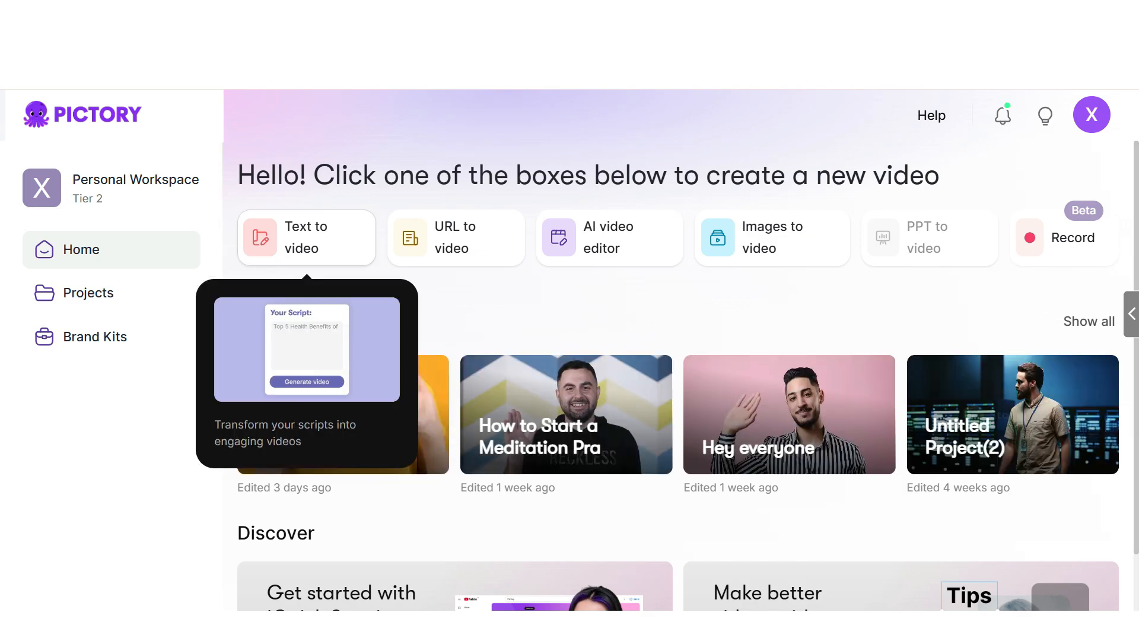
click(307, 238)
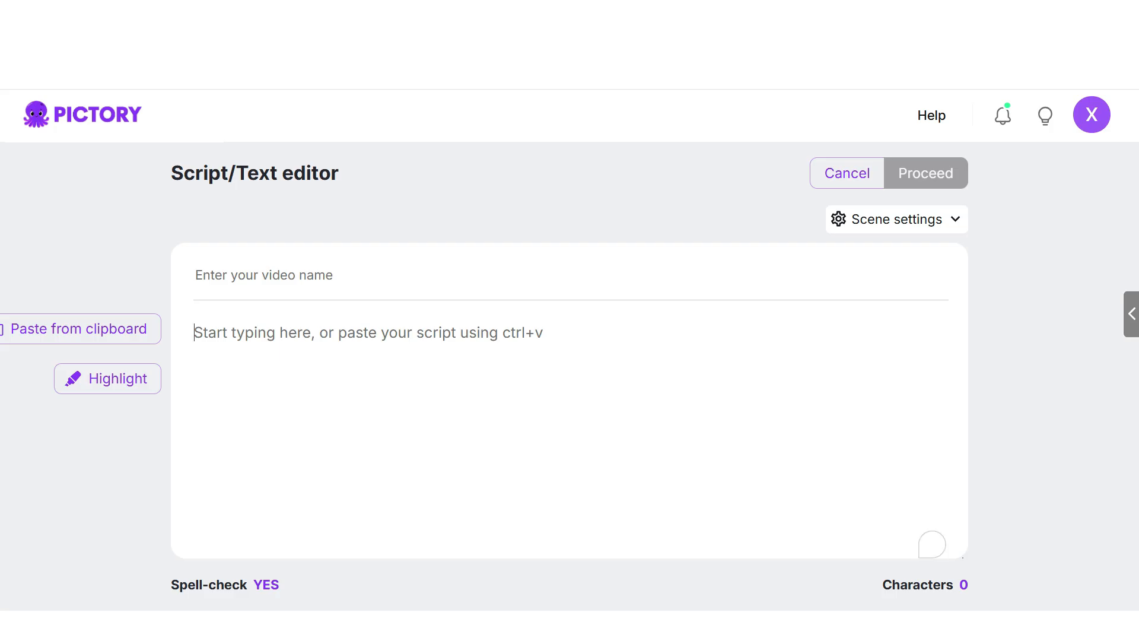
key(ctrl+v)
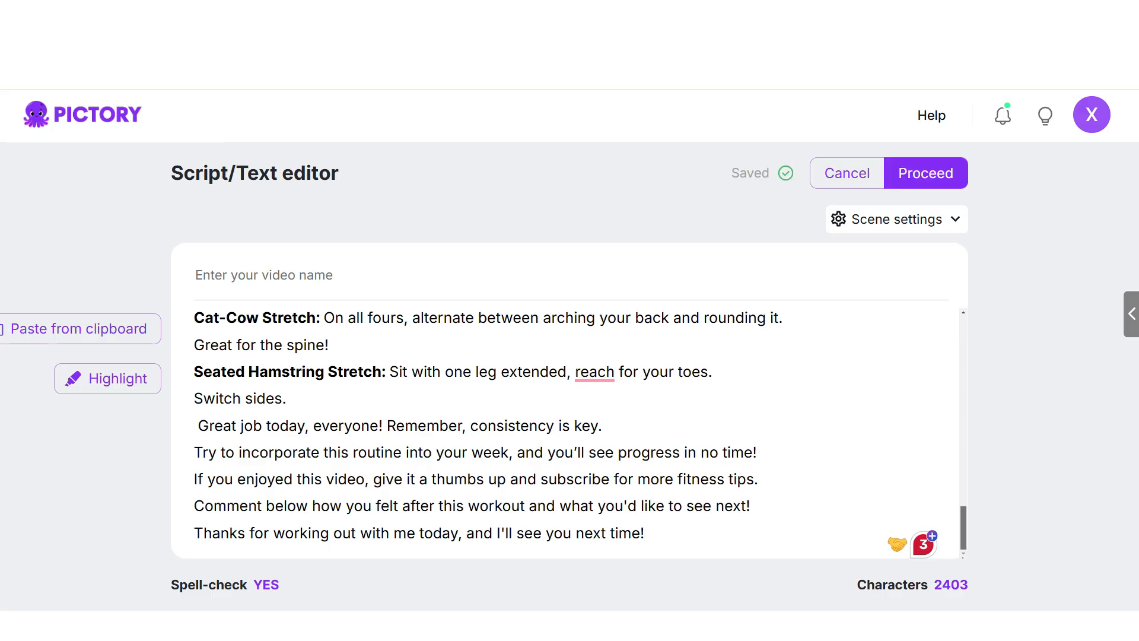
scroll(580, 434, up, 10)
scroll(570, 427, up, 5)
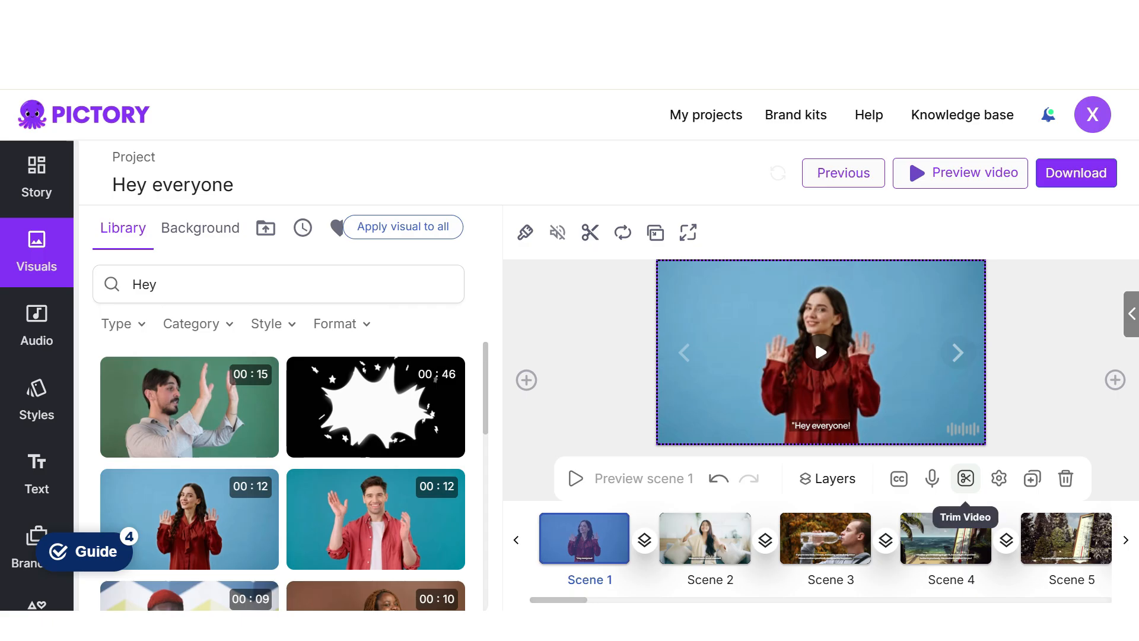
- Trim the start of scene 1's clip so 10.3 s remain and update the scene duration to match
click(966, 478)
drag(589, 473, 640, 473)
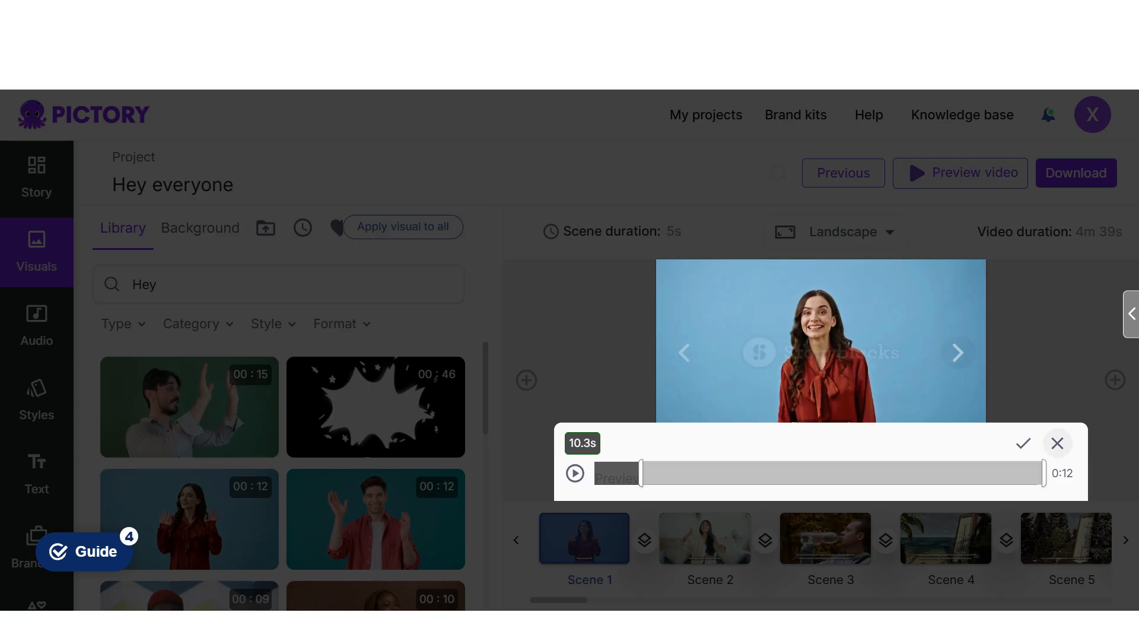
click(1022, 443)
click(788, 421)
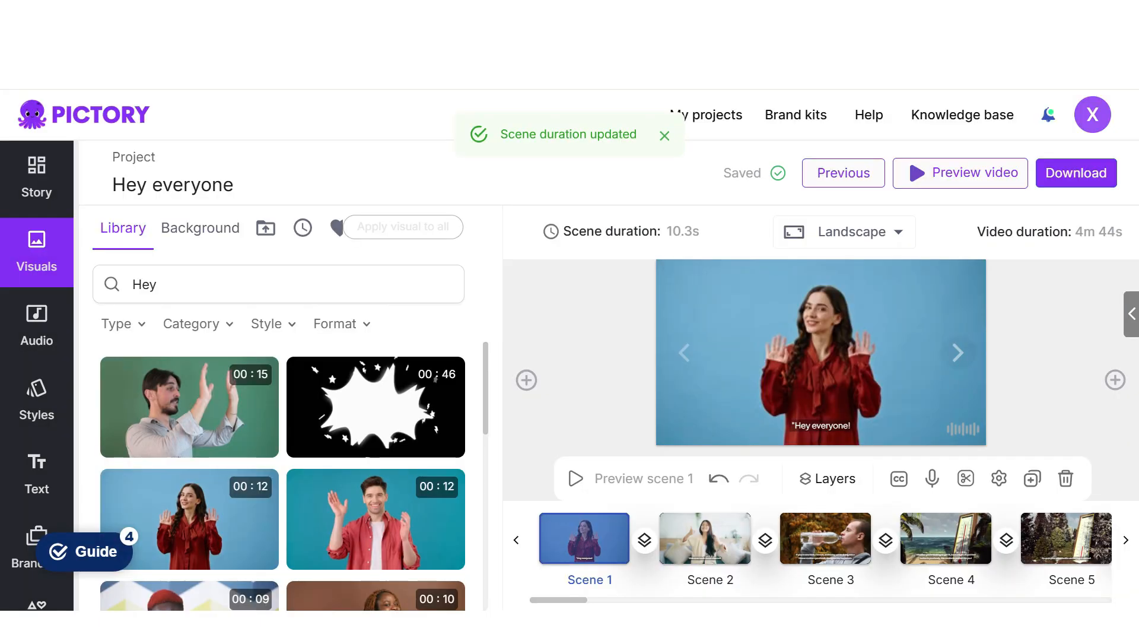
- Play back the trimmed clip in scene 1 to check its start
click(814, 339)
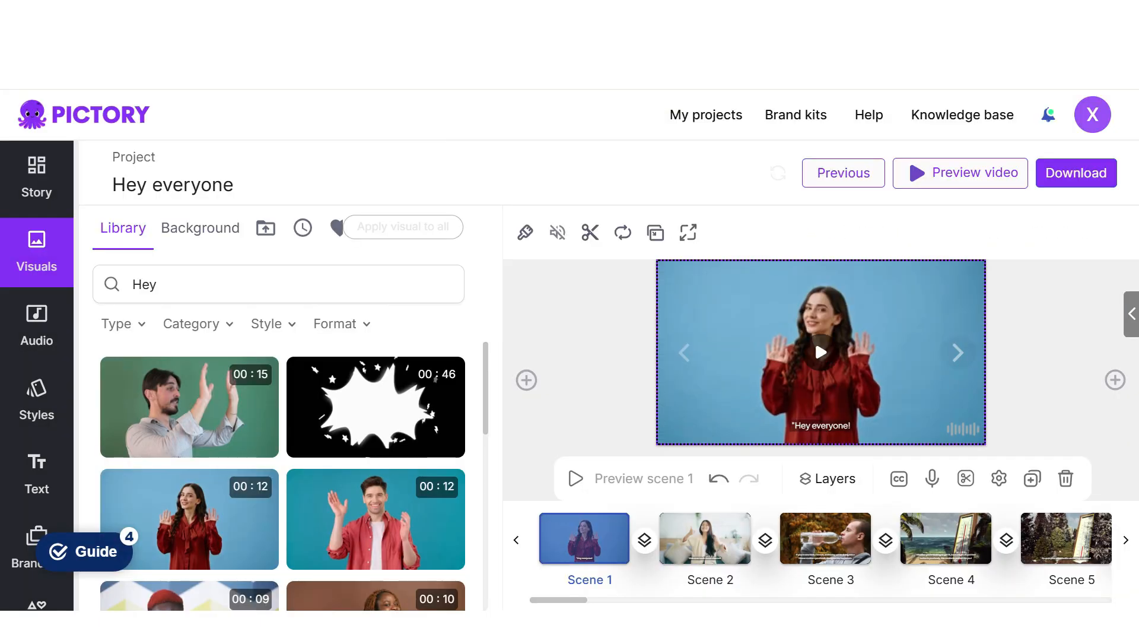
click(814, 339)
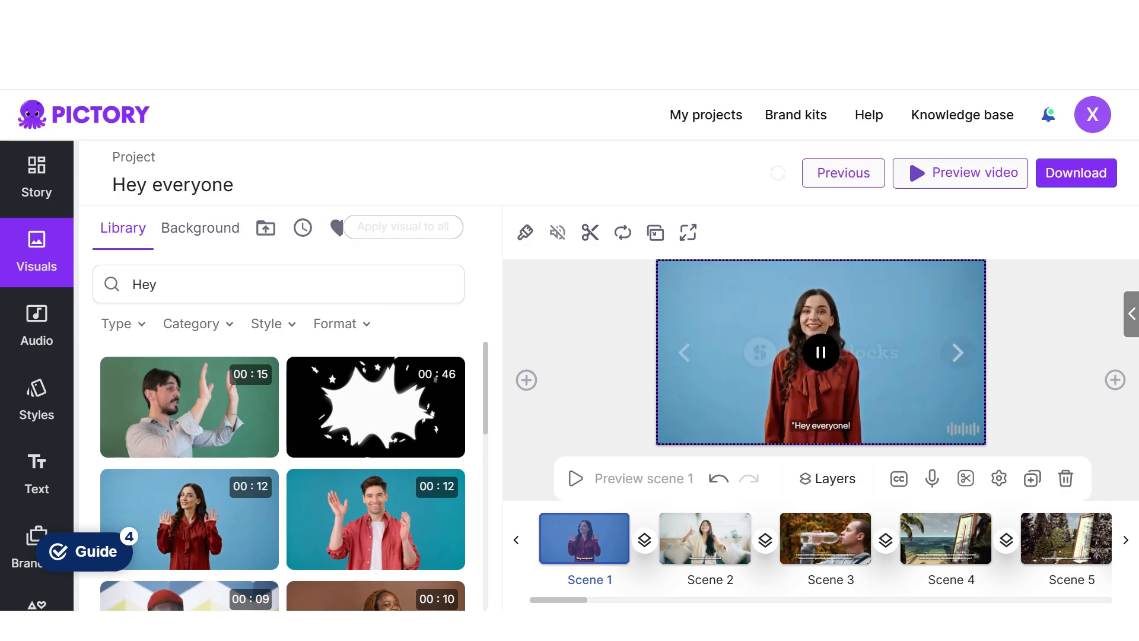
click(814, 339)
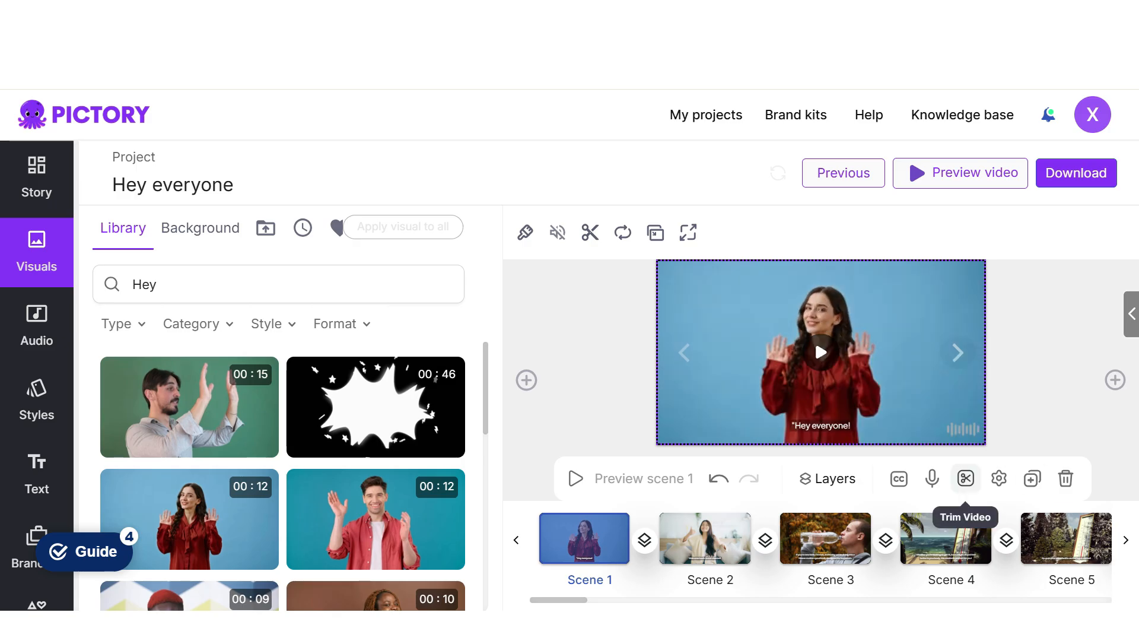
- Retrim scene 1's clip to 10.4 s without updating the scene duration, and play it back
click(965, 478)
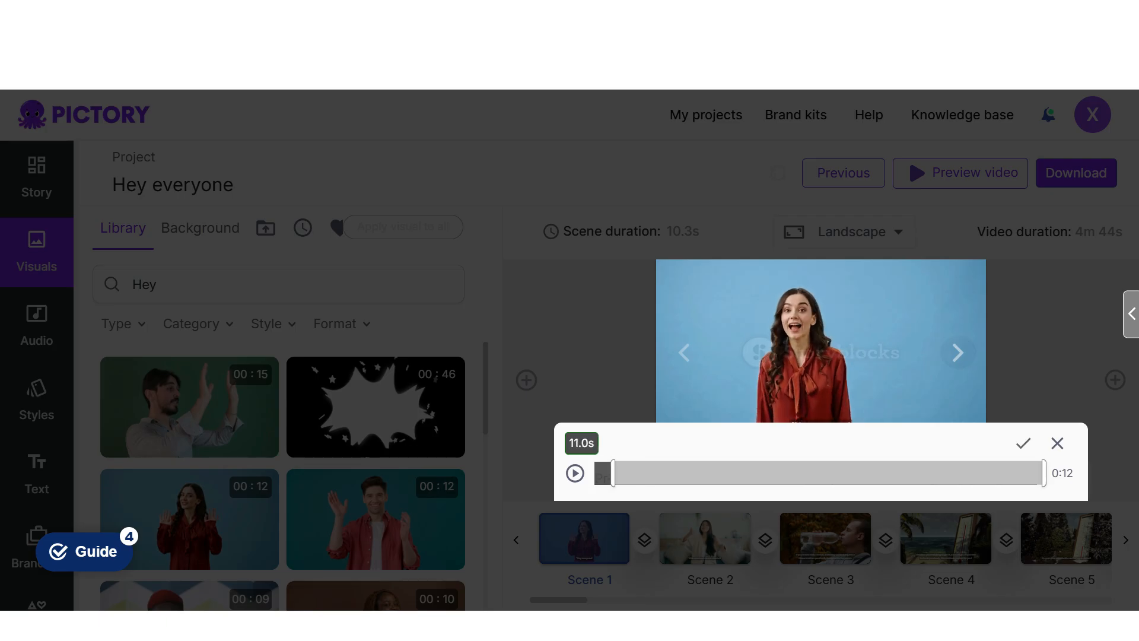
drag(641, 473, 636, 473)
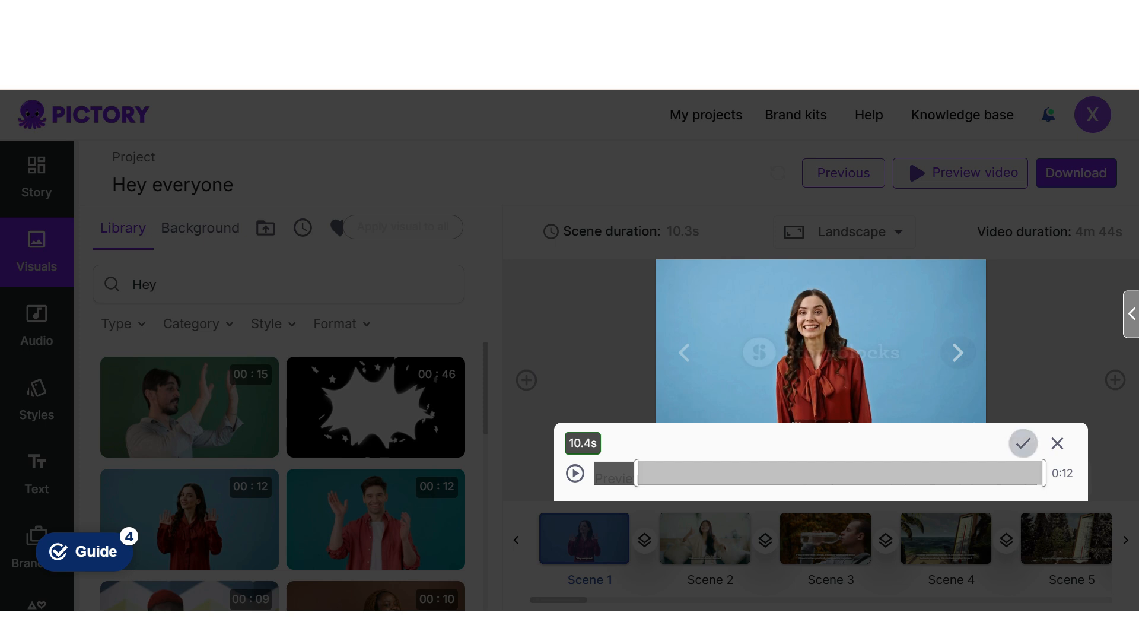
click(1023, 443)
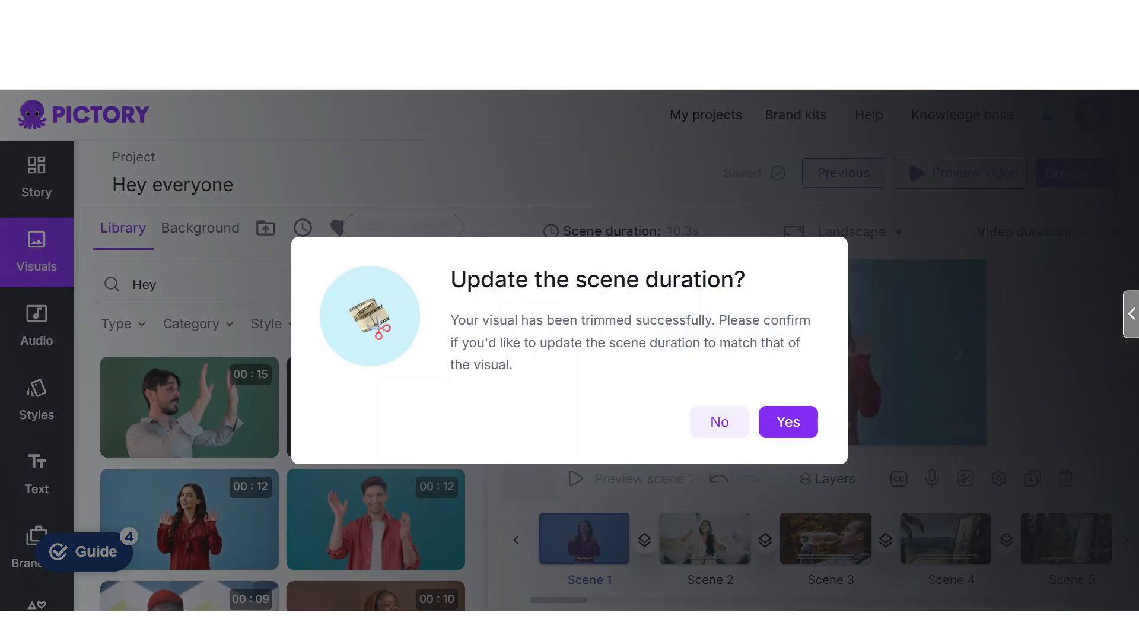
click(719, 421)
click(821, 353)
click(821, 353)
click(821, 352)
- For scene 2, try the blue "Welcome to my channel" clip, replacing it with the flickering neon light welcome clip
click(705, 538)
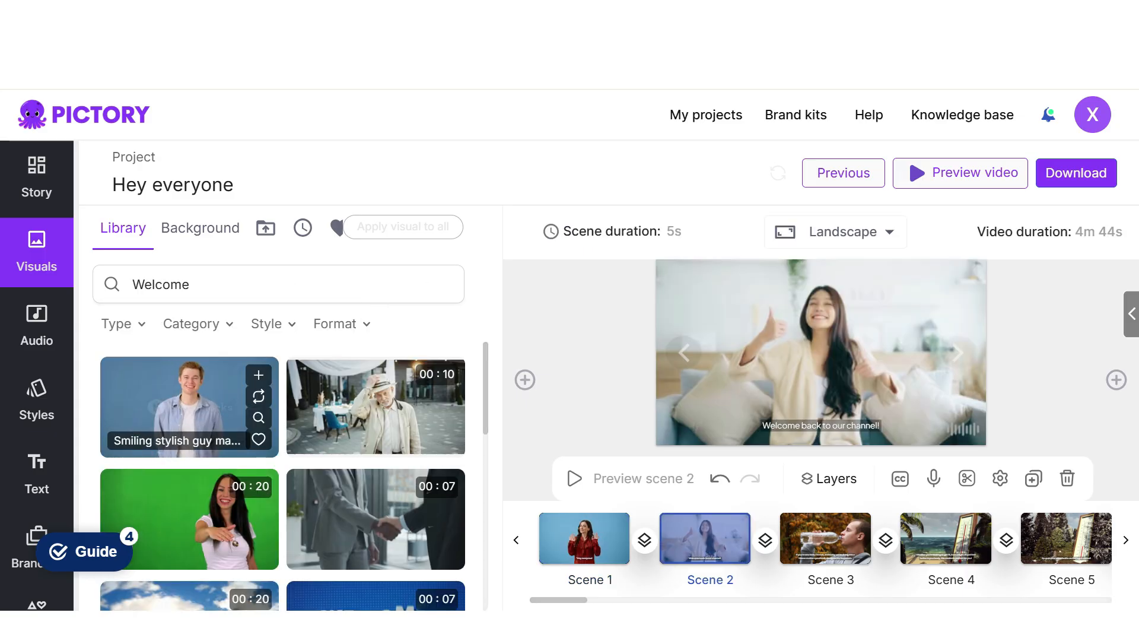
scroll(373, 522, down, 5)
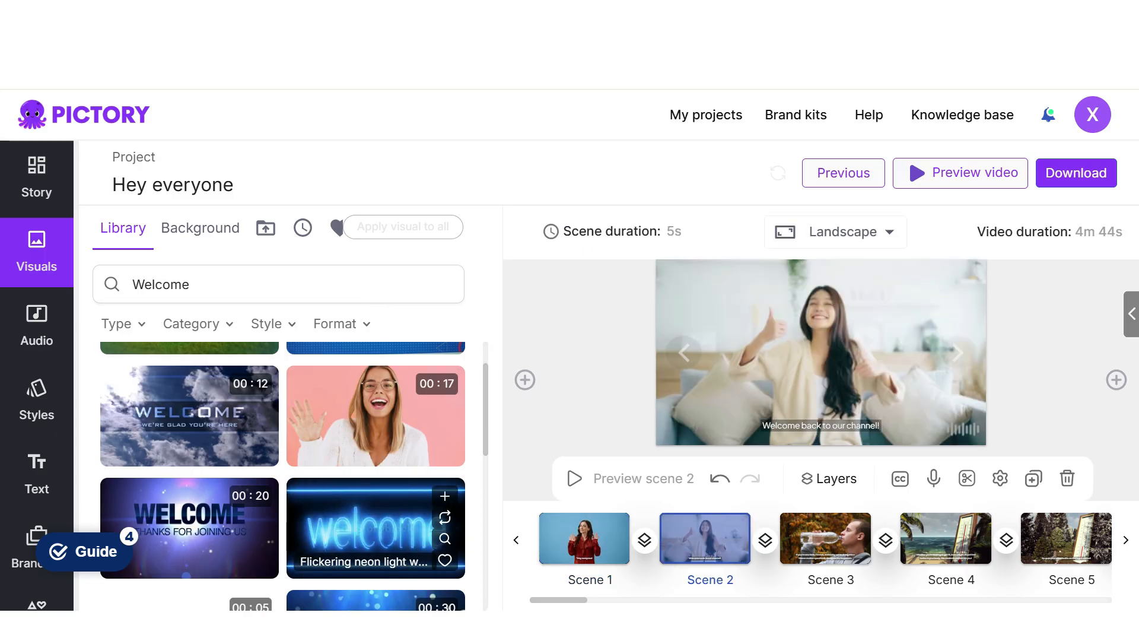
scroll(374, 539, down, 3)
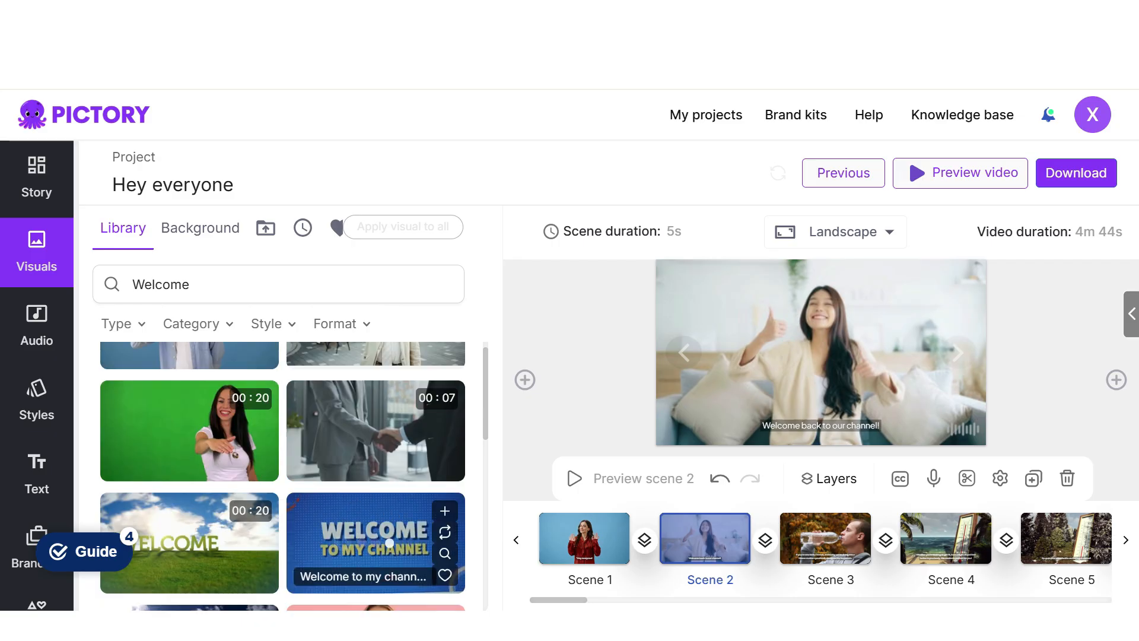
click(390, 543)
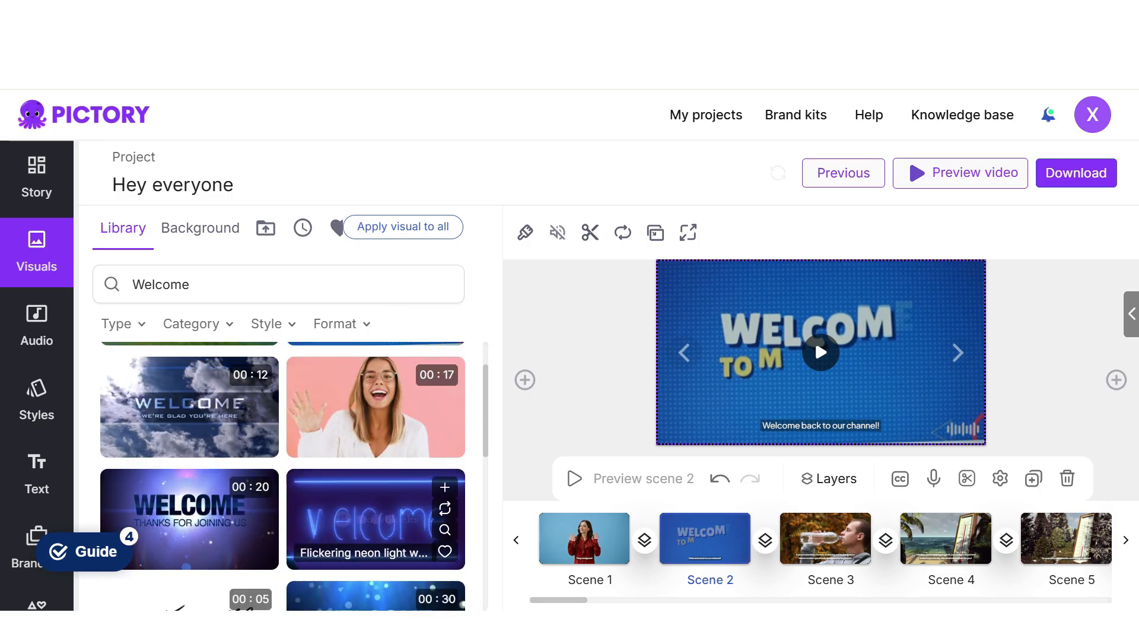
click(368, 519)
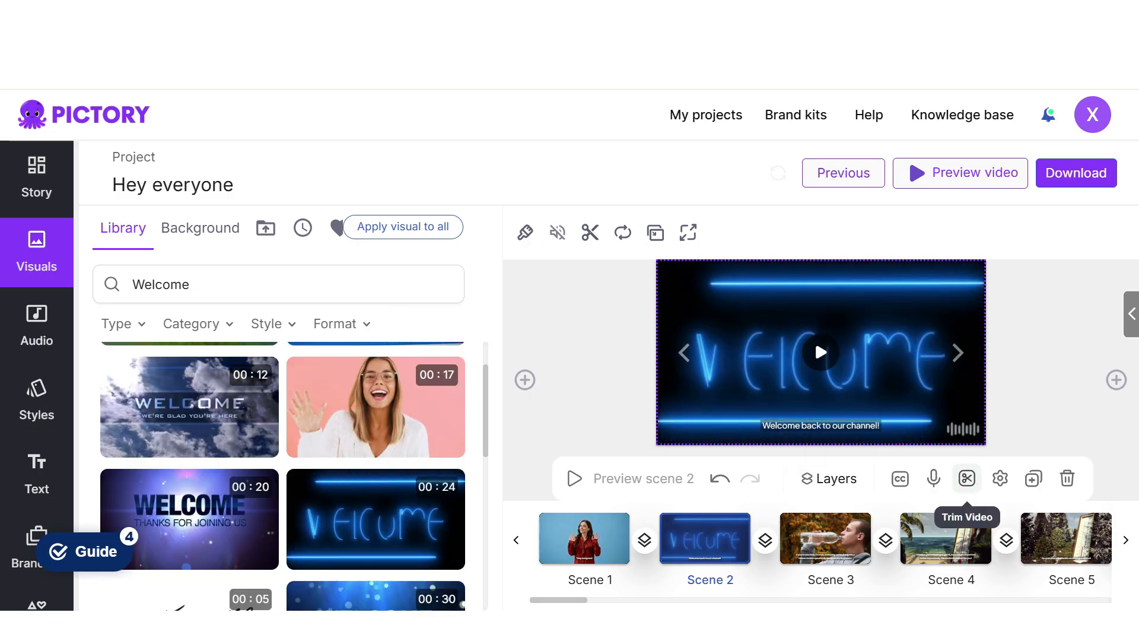
- Trim the start of scene 2's neon clip so 20.6 s remain, without updating the scene duration
click(966, 478)
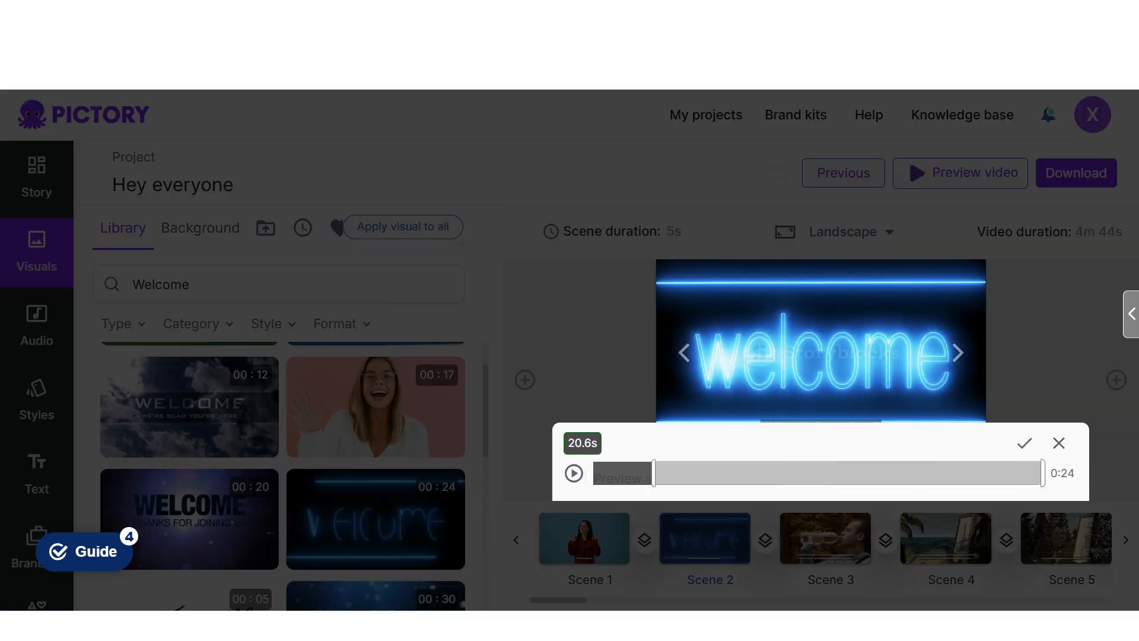
click(1024, 443)
click(720, 419)
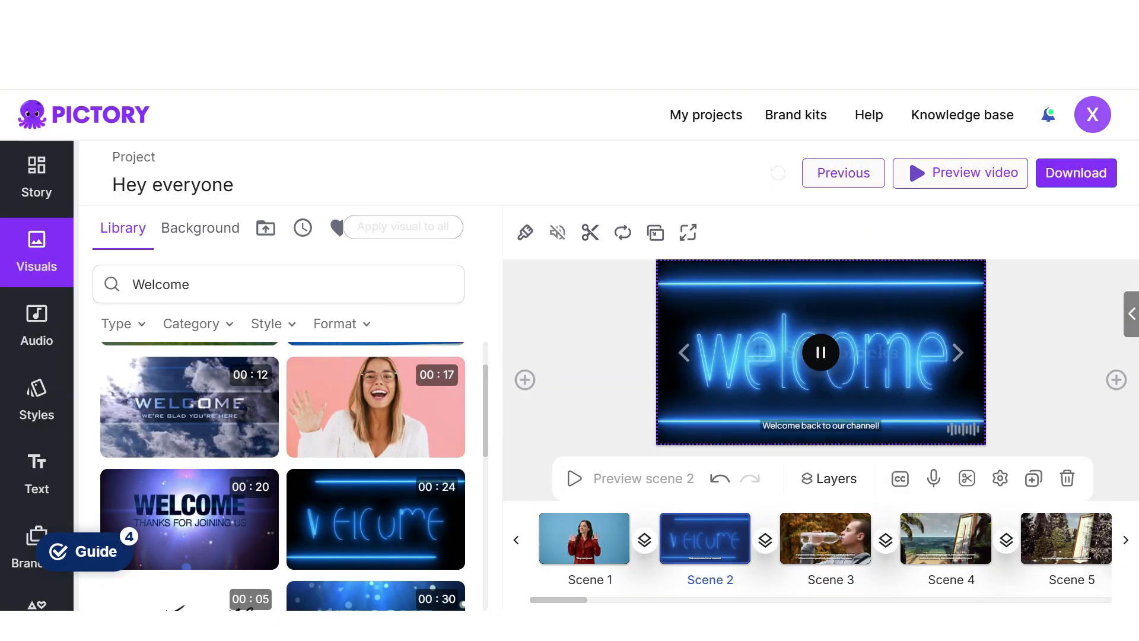
- Search the visuals library for fitness and set scene 3's visual to the mature man exercising on outdoor parallel bars
click(36, 177)
click(957, 352)
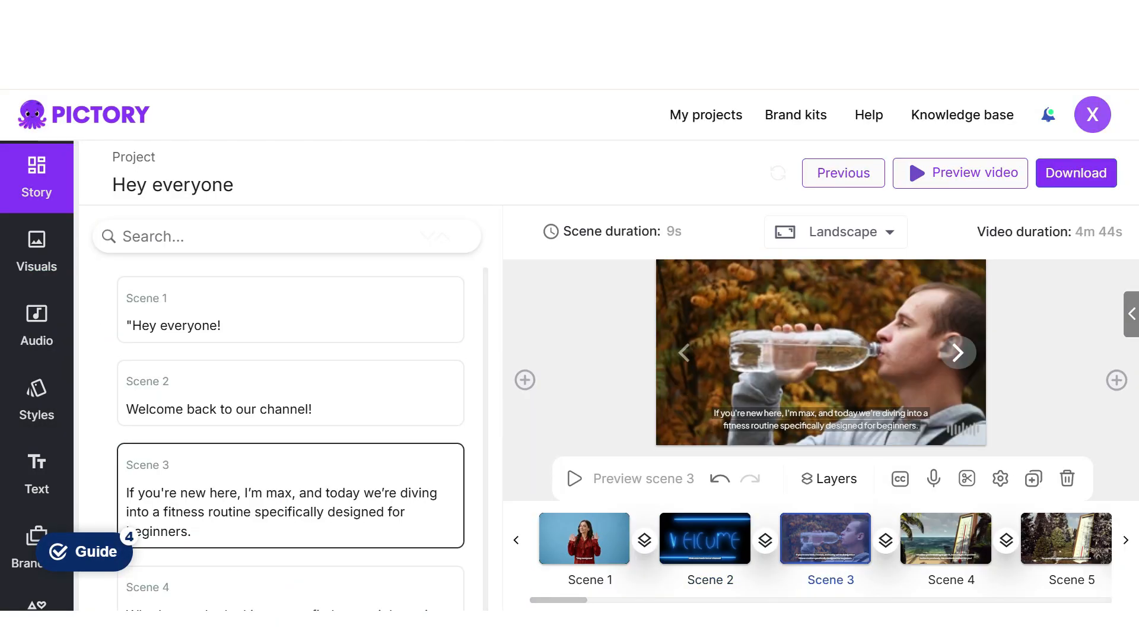
click(36, 252)
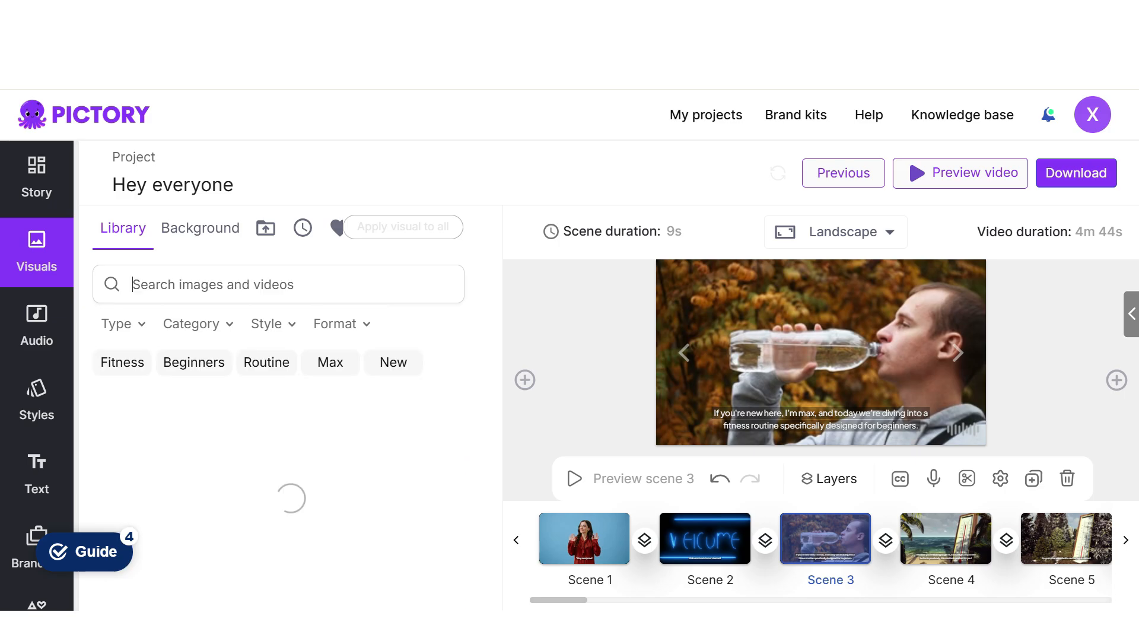
click(122, 361)
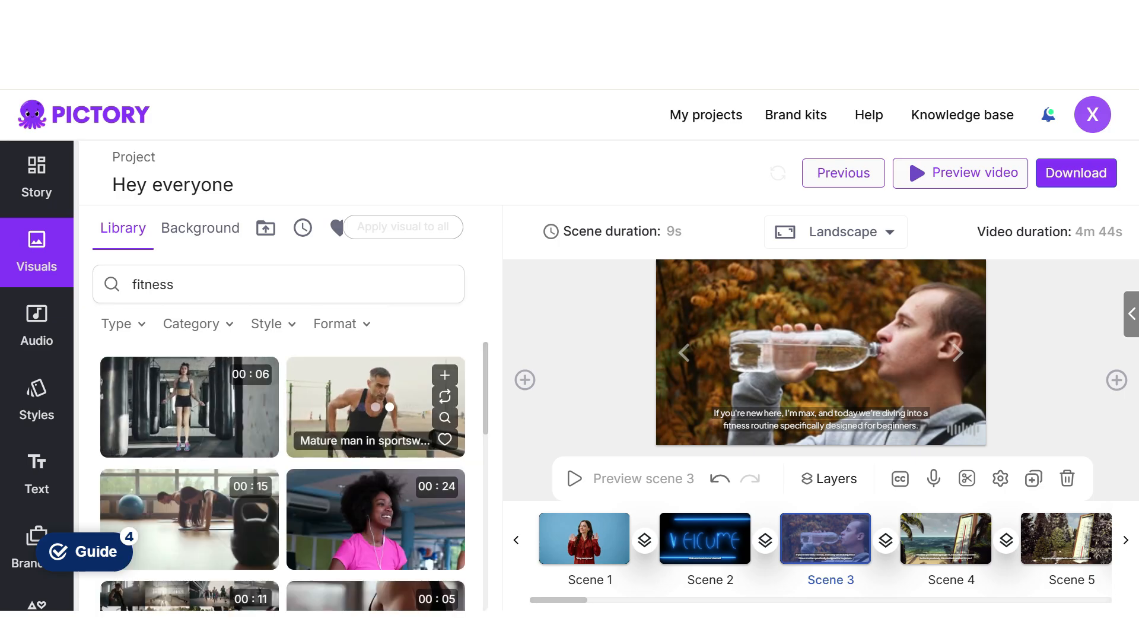
click(376, 404)
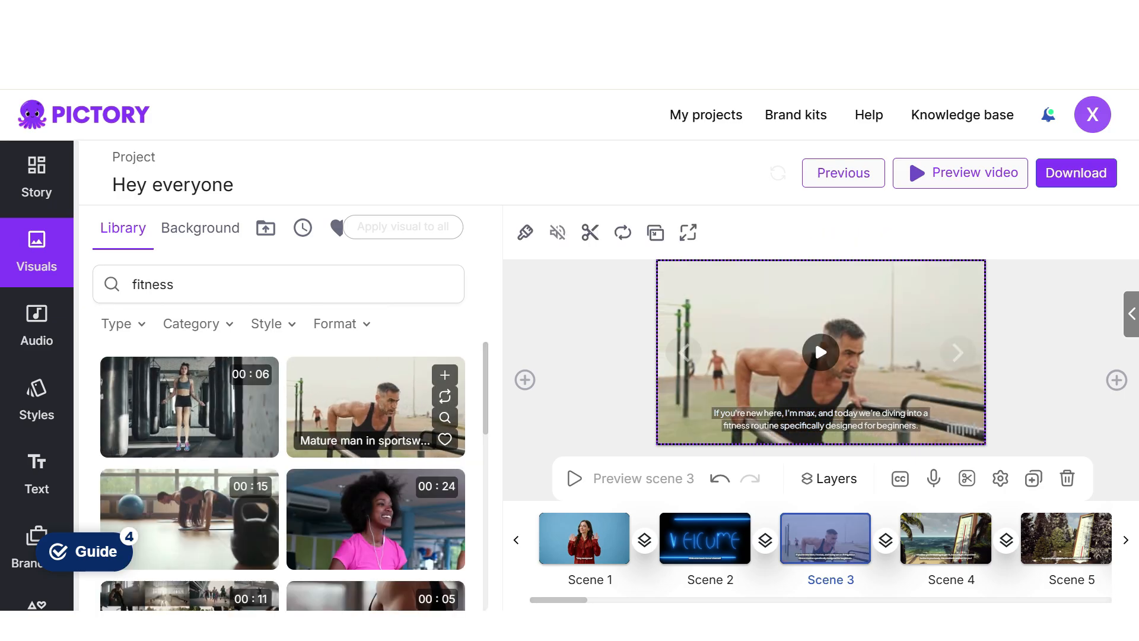
- Replace scene 4's visual with the gym floor exercise clip showing a kettlebell in the foreground
click(958, 352)
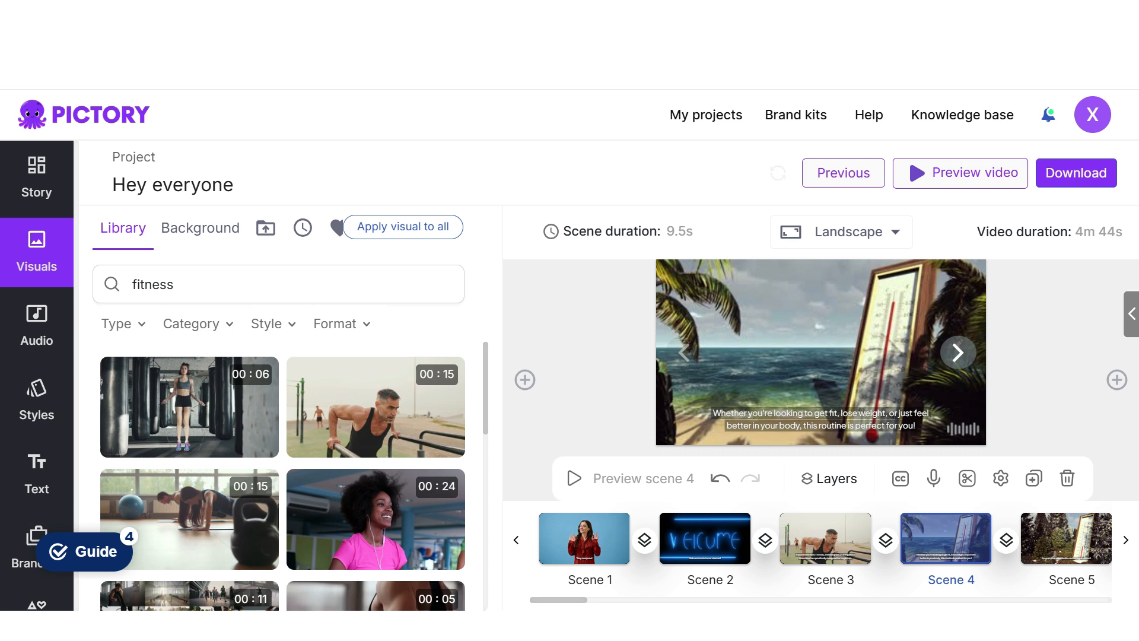
scroll(190, 415, down, 3)
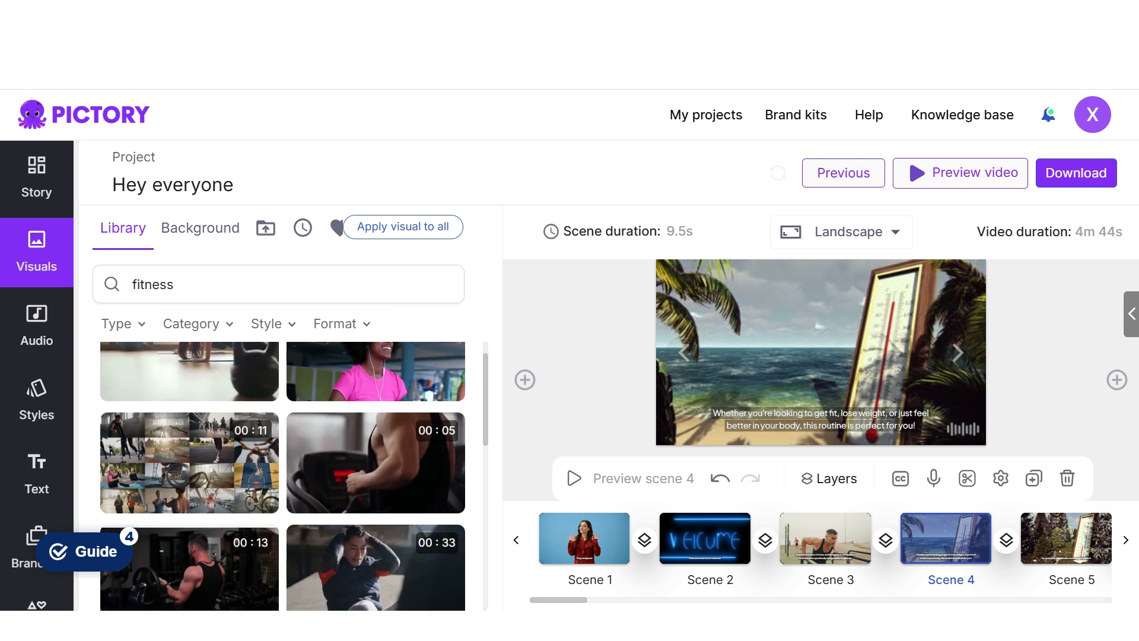
scroll(283, 475, up, 3)
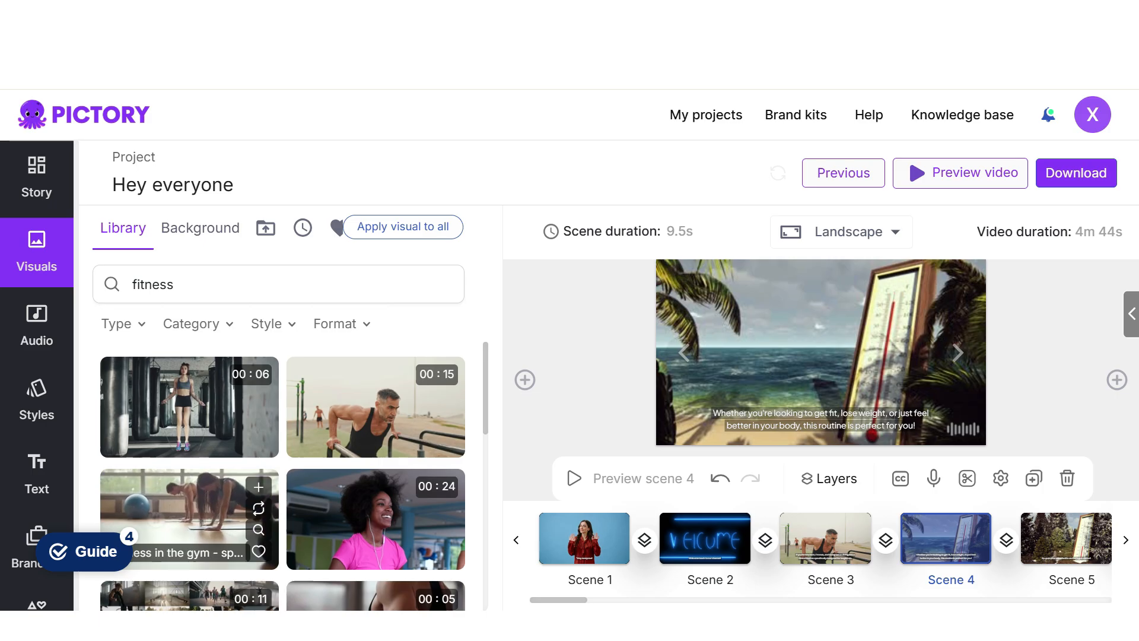
click(189, 519)
- Search the visuals library for bottle and set scene 5's visual to the silhouetted person drinking from a bottle
click(957, 353)
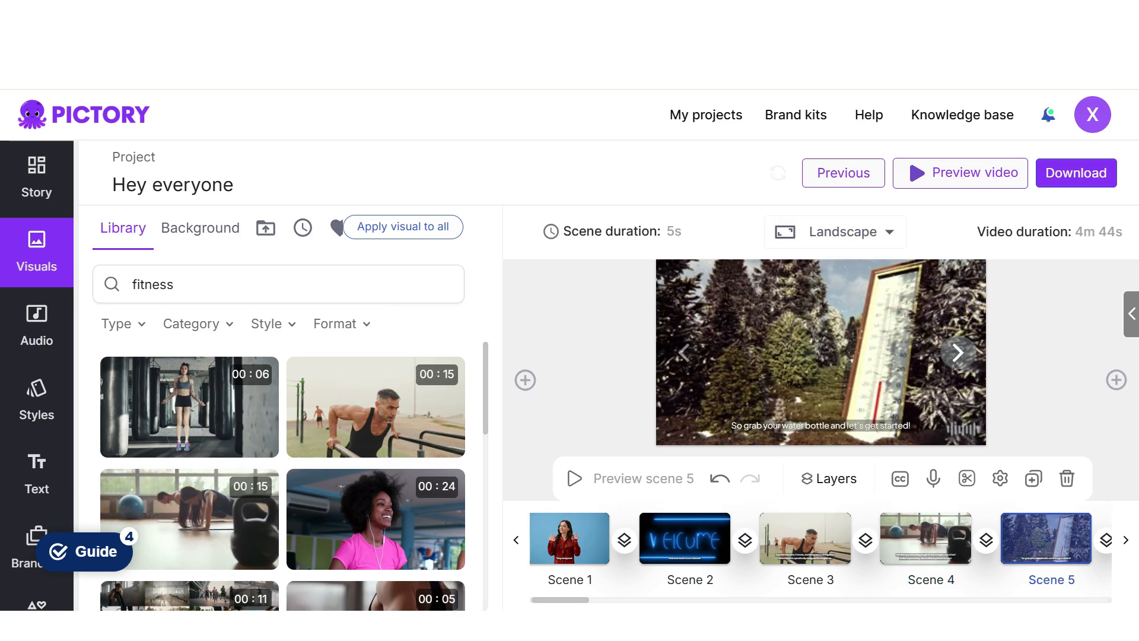
click(186, 361)
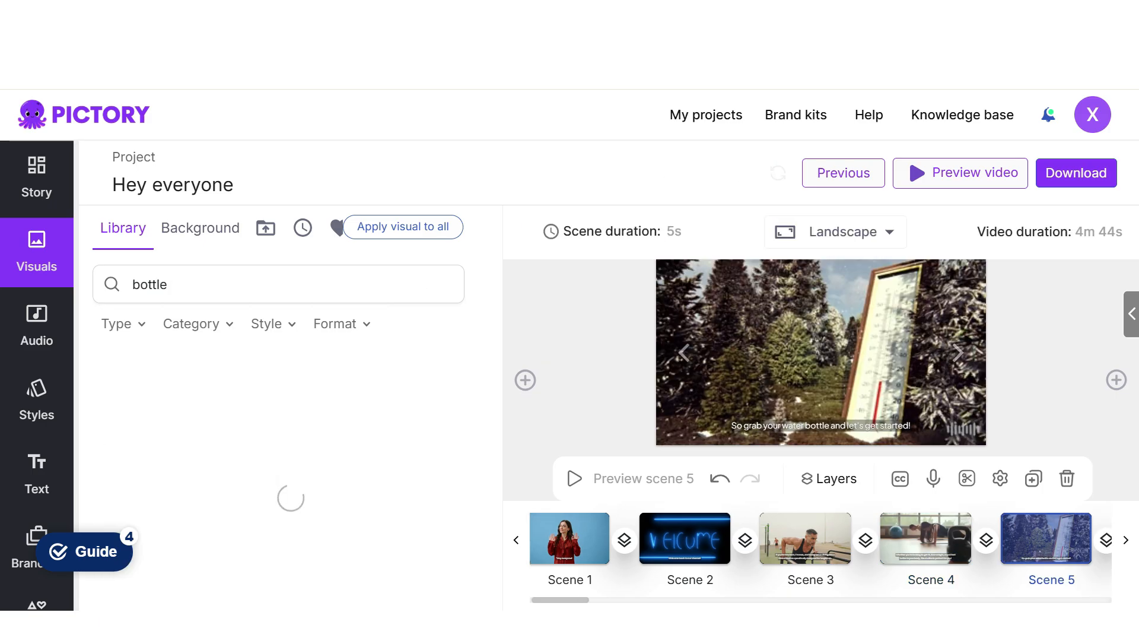
click(376, 407)
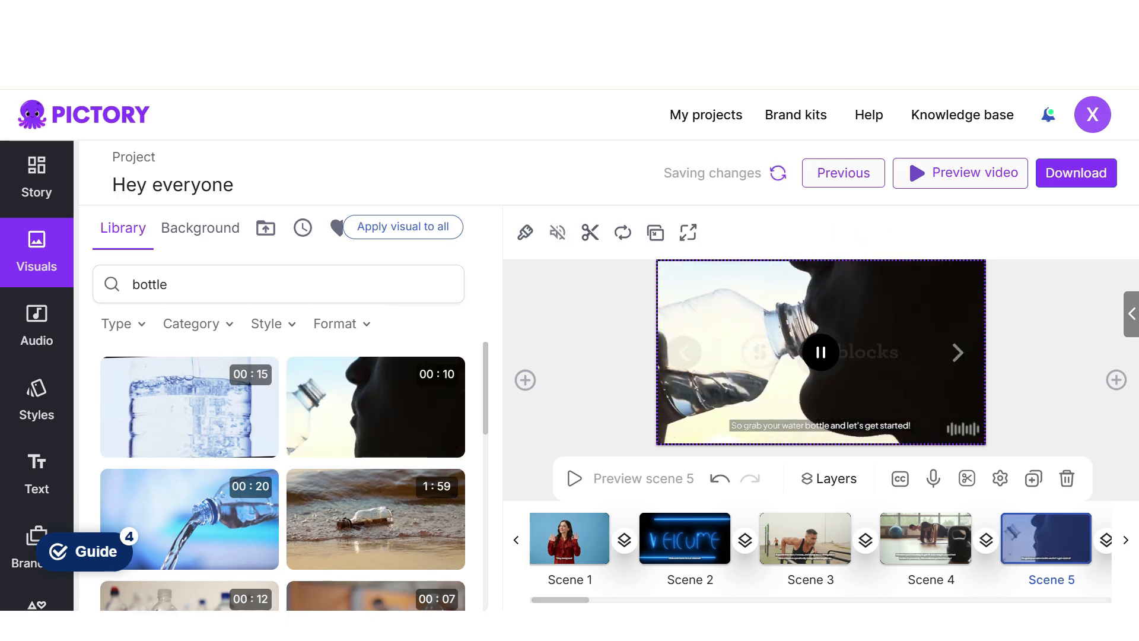
- Search the visuals library for fitness and set scene 6's visual to the 33-second clip of the Asian male doing sit-ups
click(958, 352)
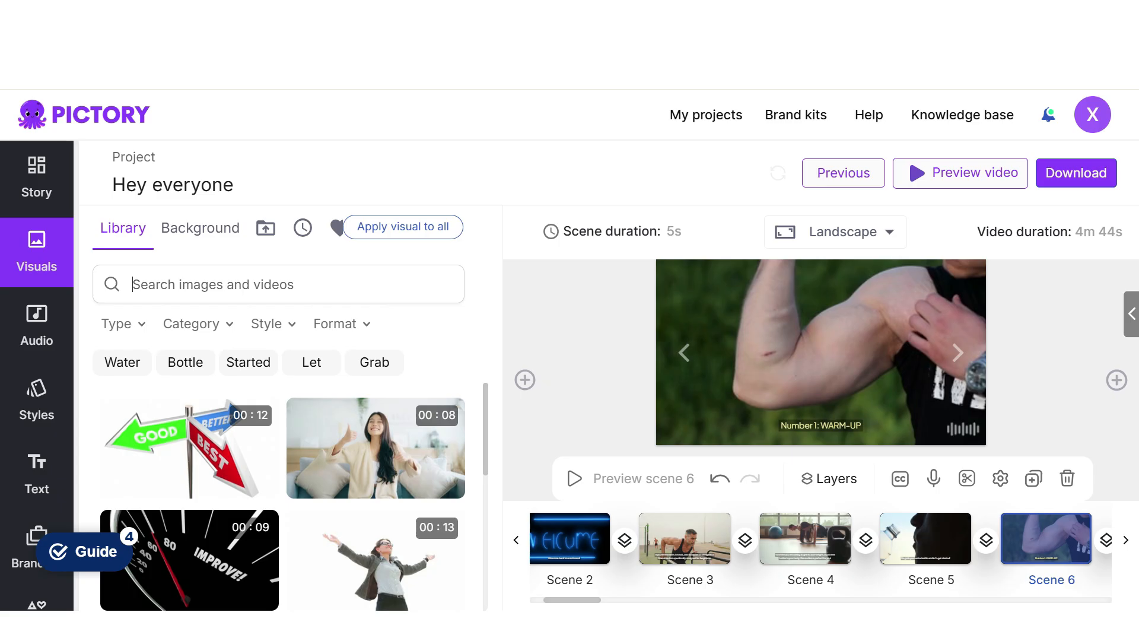
text(fitness)
key(Return)
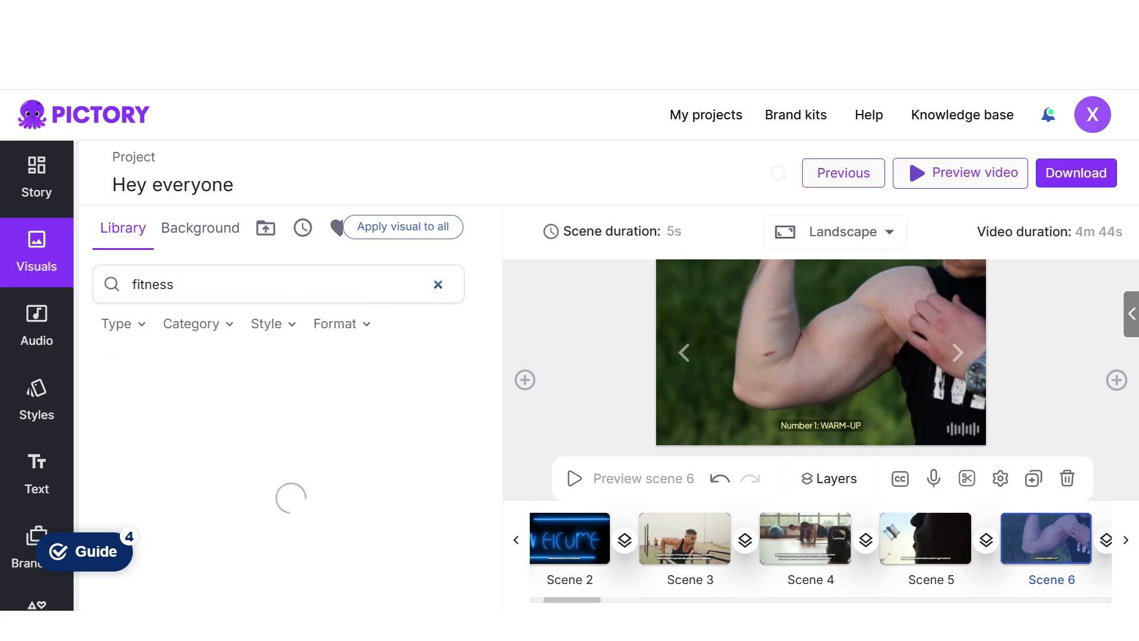
scroll(282, 474, down, 1)
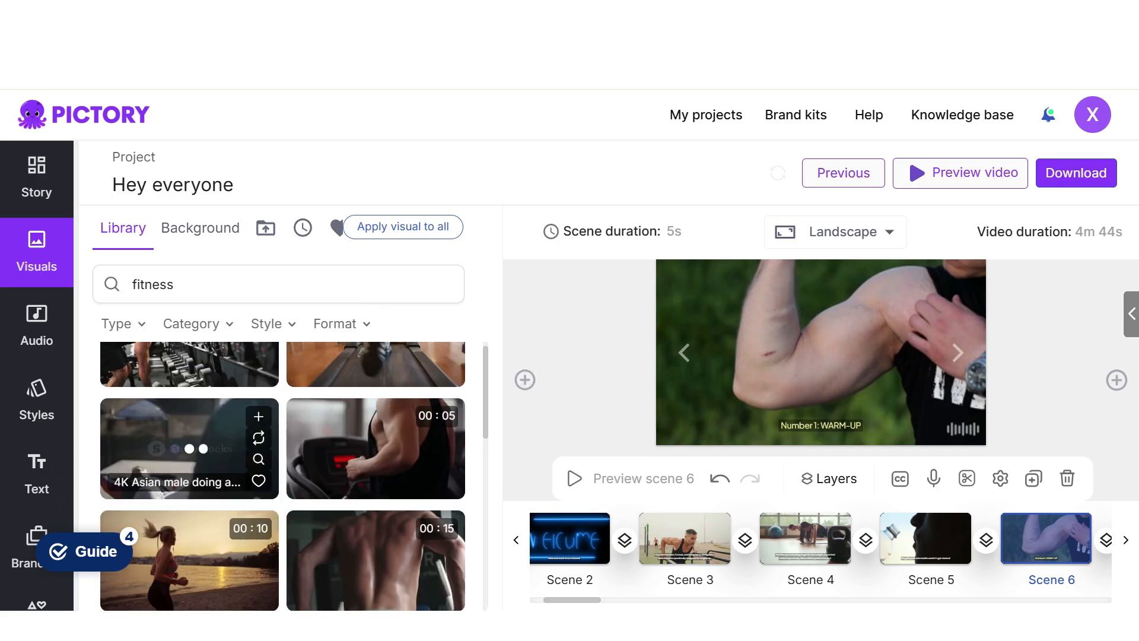
click(189, 451)
- Replace scene 7's visual with the 17-second clip of a woman doing a plank exercise at home
click(958, 352)
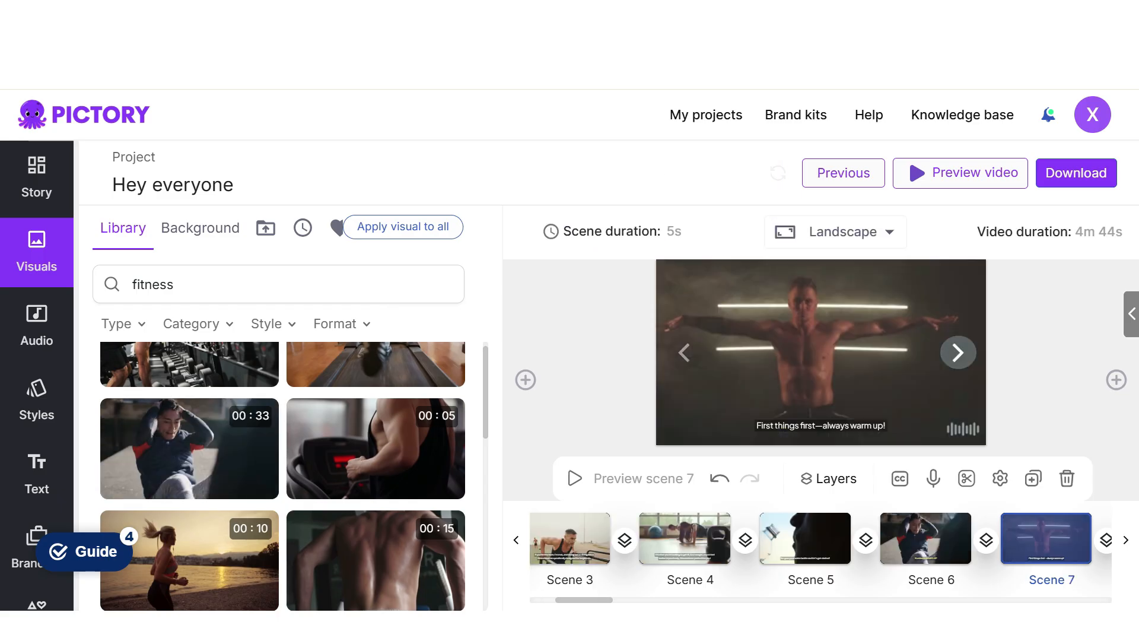
scroll(189, 457, down, 5)
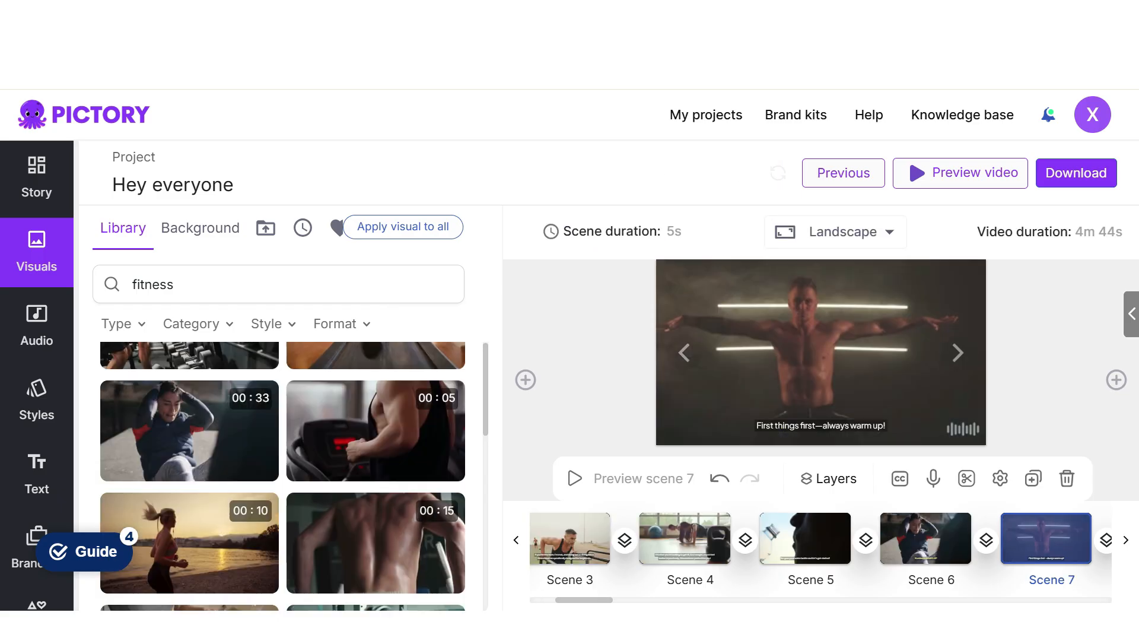
click(188, 454)
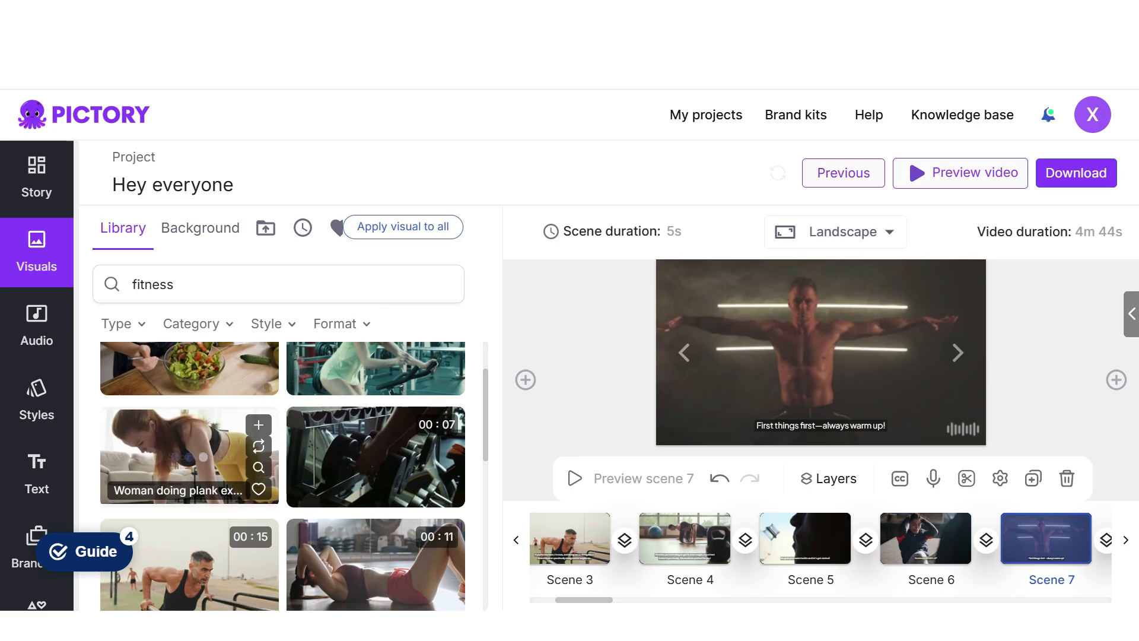
- For scene 8, try the sportswoman floor crunches clip, replacing it with the woman standing among punching bags
click(957, 352)
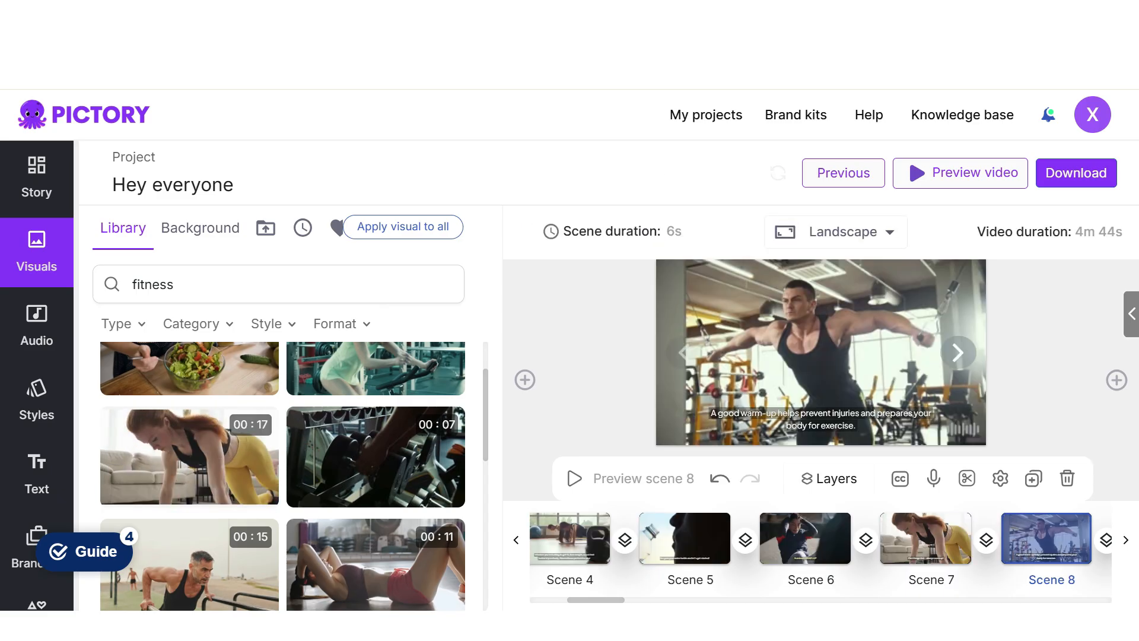
scroll(376, 436, down, 2)
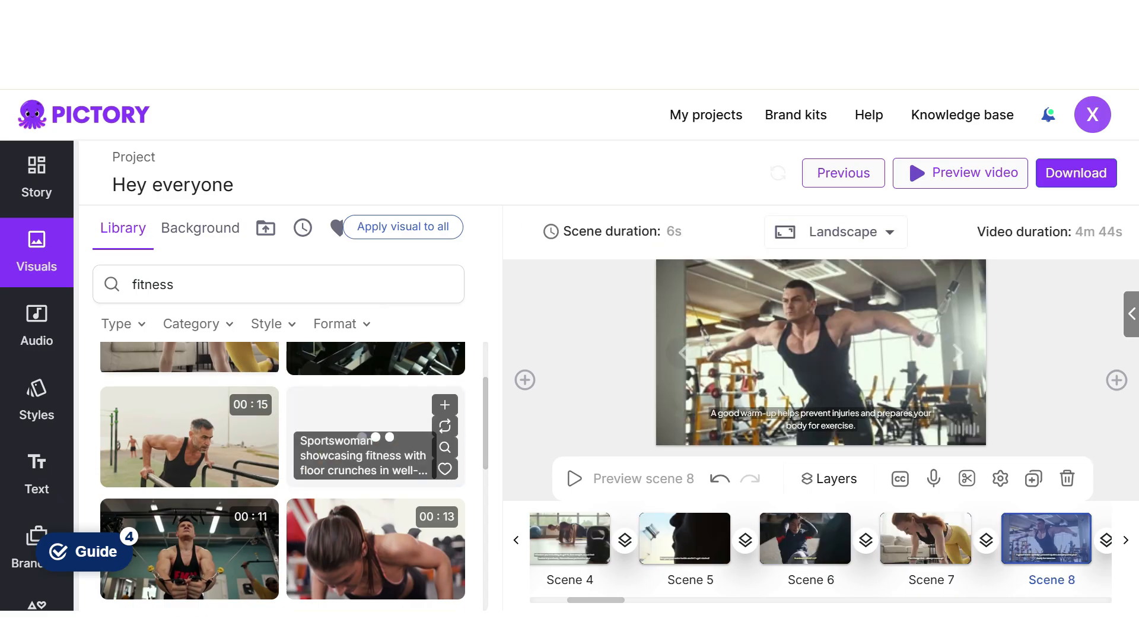
click(376, 437)
click(957, 352)
scroll(370, 523, down, 5)
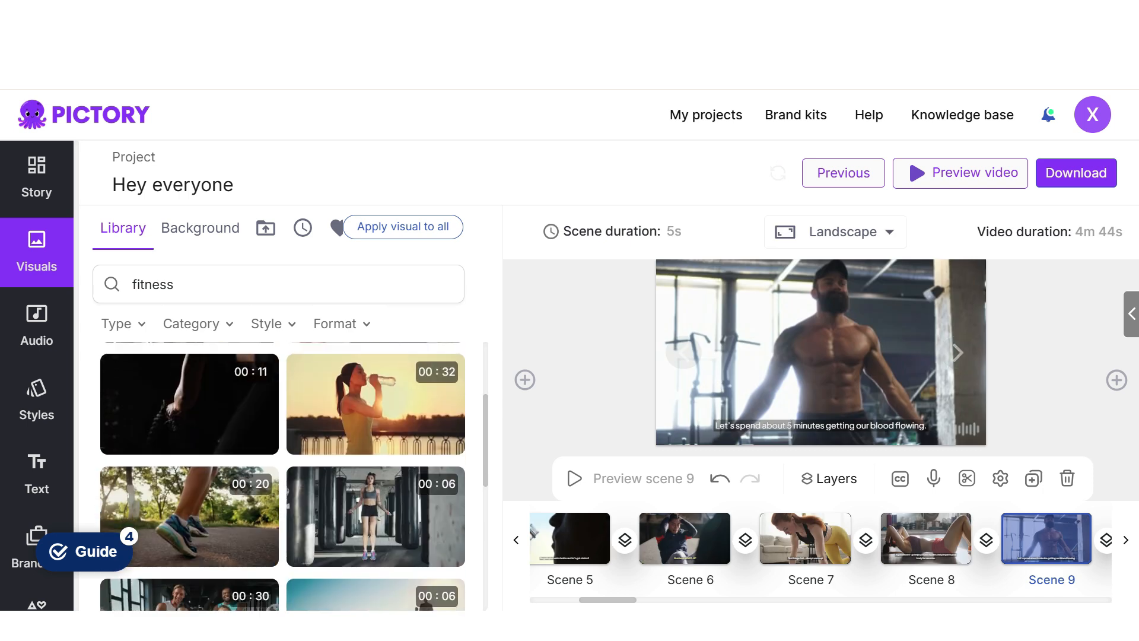
click(684, 353)
click(409, 488)
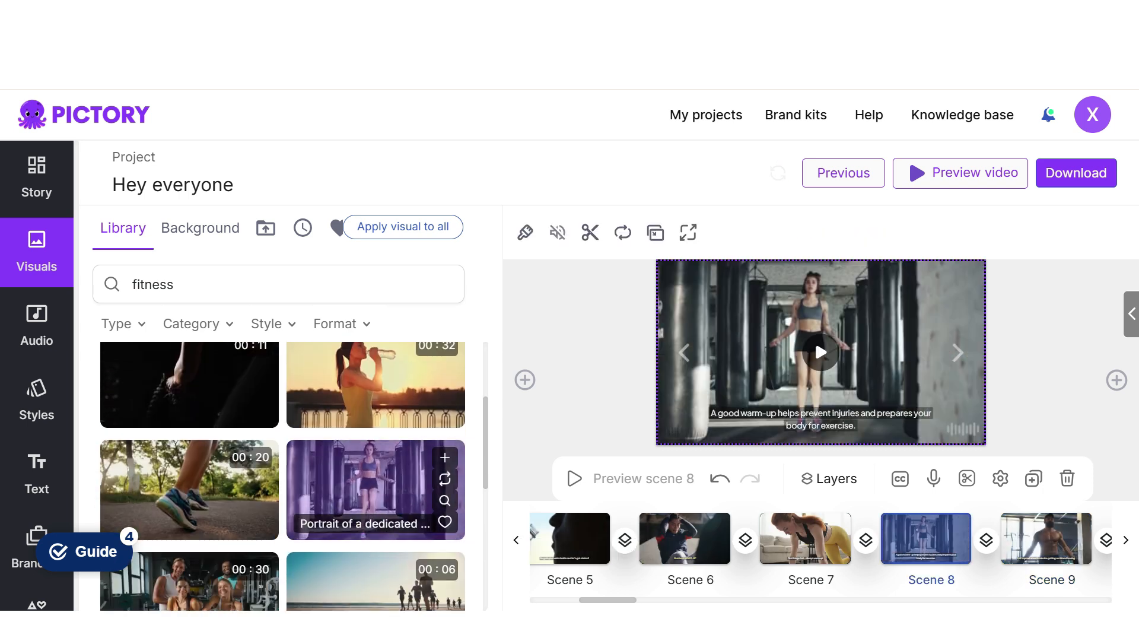
- Replace scene 9's visual with the 7-second clip of young people doing crunches in the gym
click(957, 352)
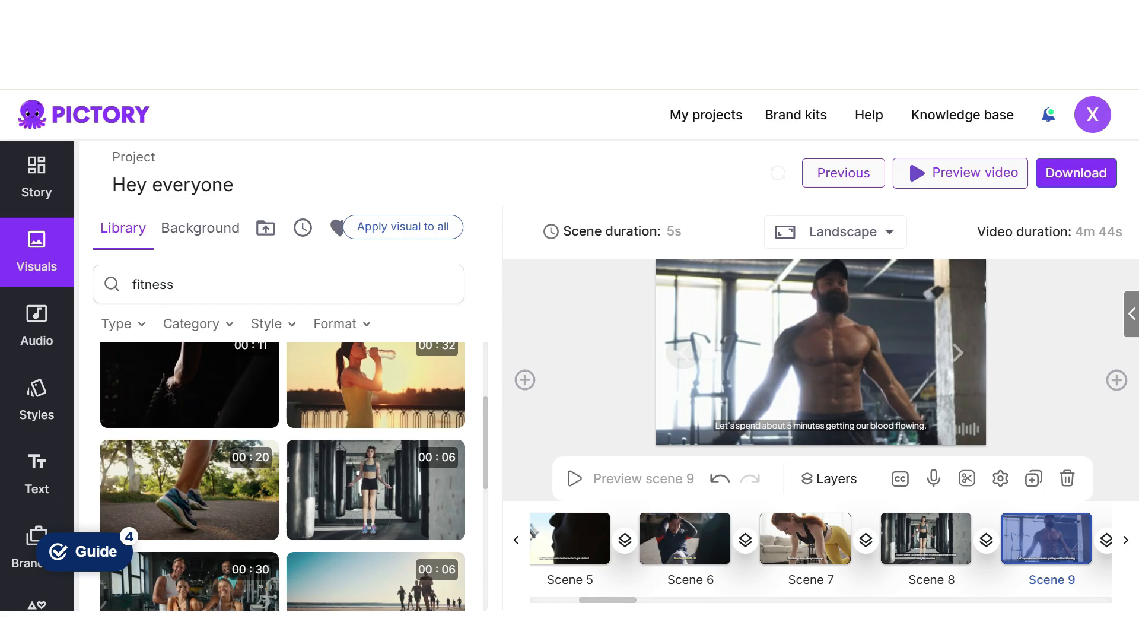
scroll(189, 546, down, 3)
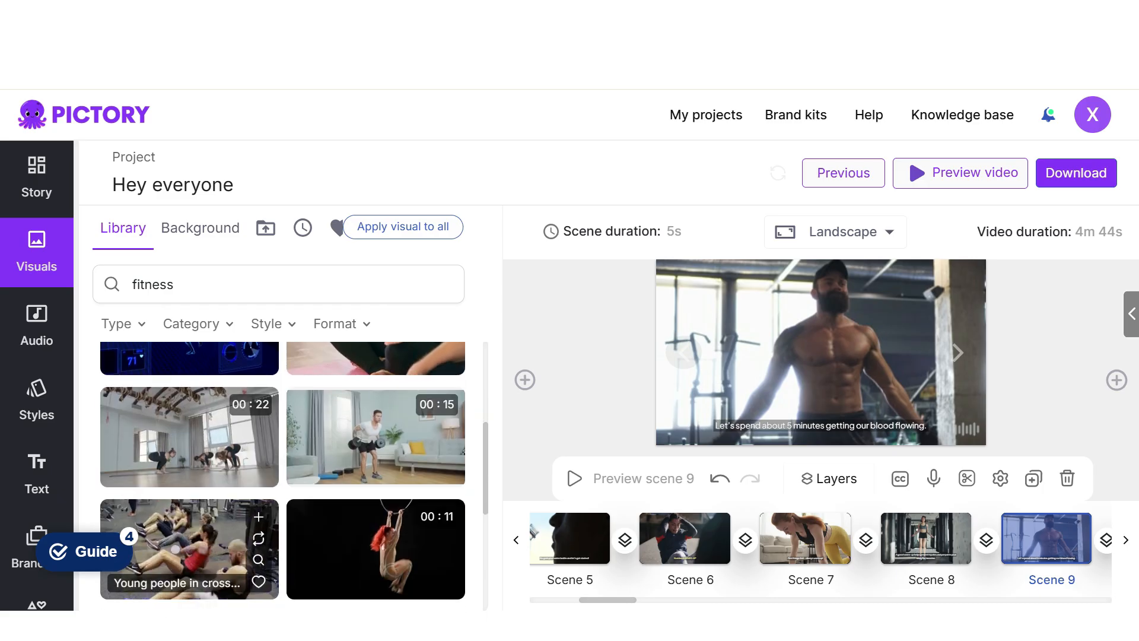
click(190, 546)
- Play scene 10's dance studio clip and replace it with the 14-second clip of a woman jumping rope on a gym mat
click(958, 352)
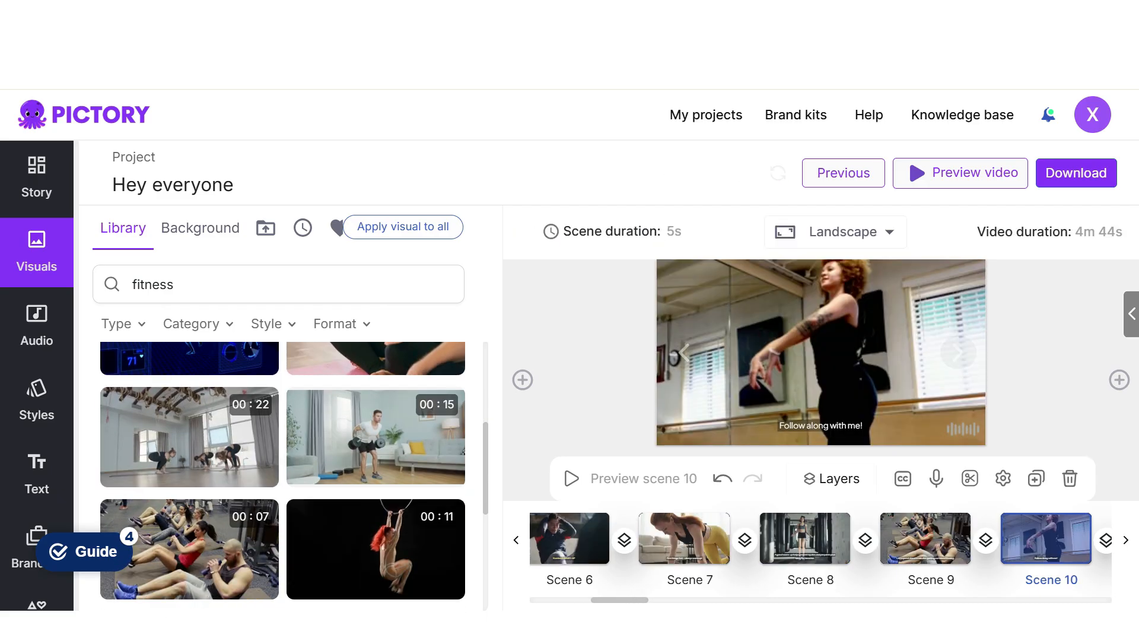
click(821, 353)
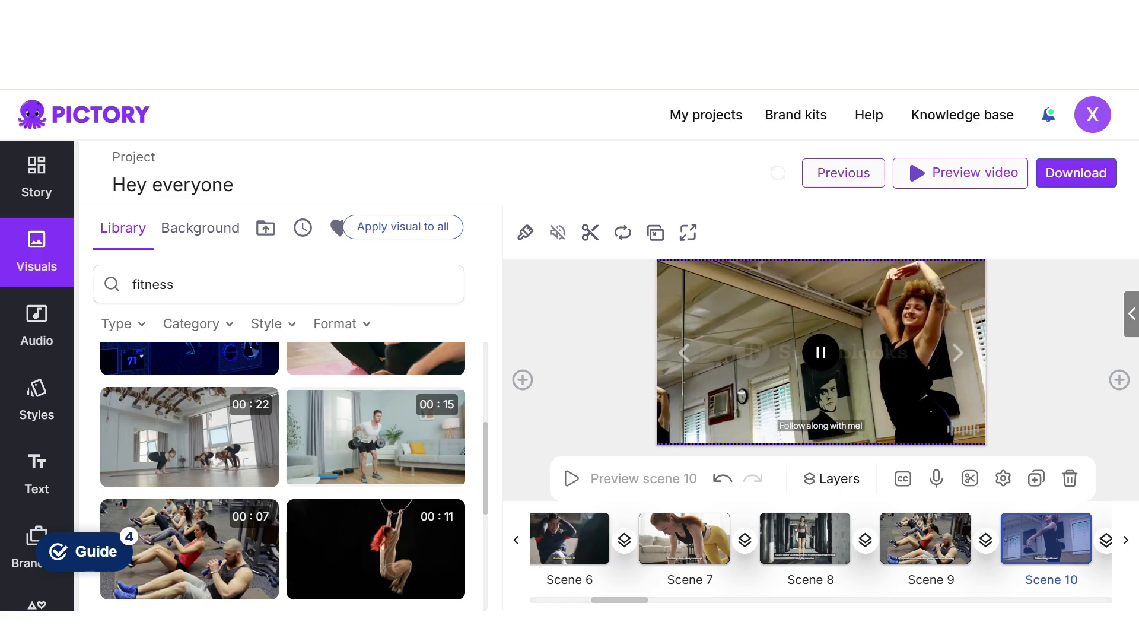
click(814, 340)
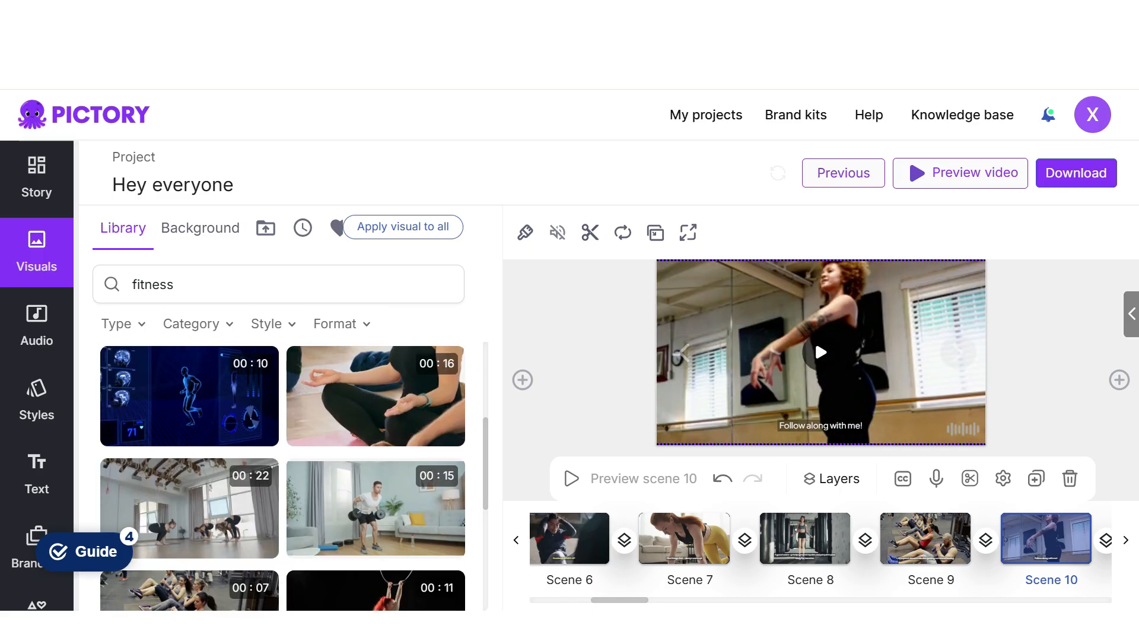
scroll(373, 427, down, 3)
scroll(190, 427, down, 4)
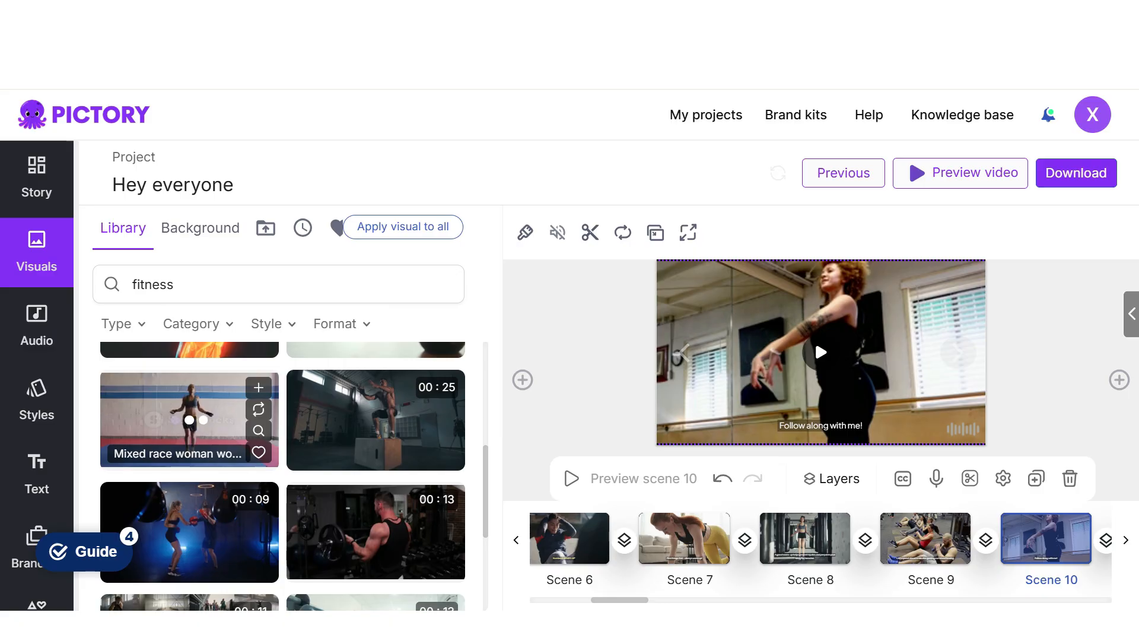
click(192, 421)
- Replace scene 11's visual with the 11-second collage of sports and workout footage, and play it
click(958, 353)
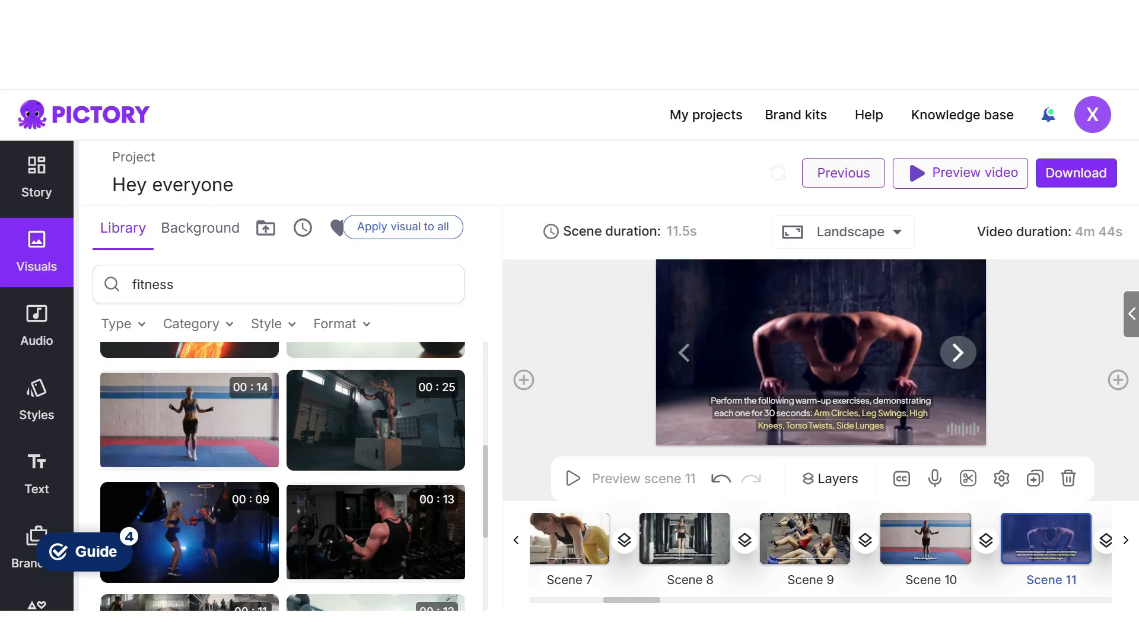
scroll(282, 475, up, 10)
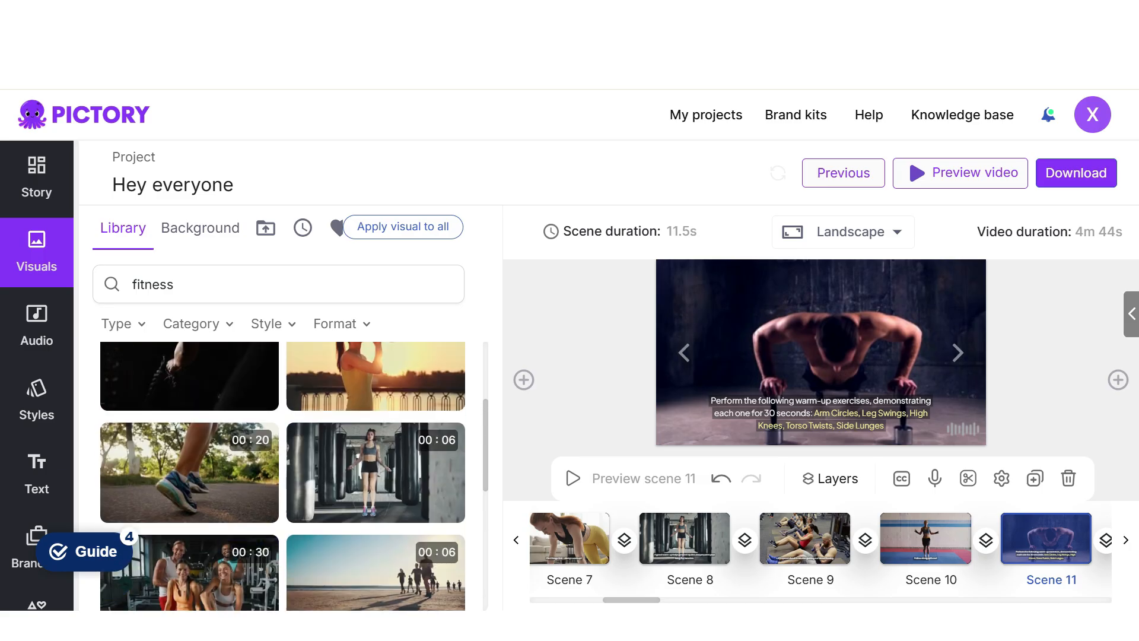
scroll(190, 421, down, 8)
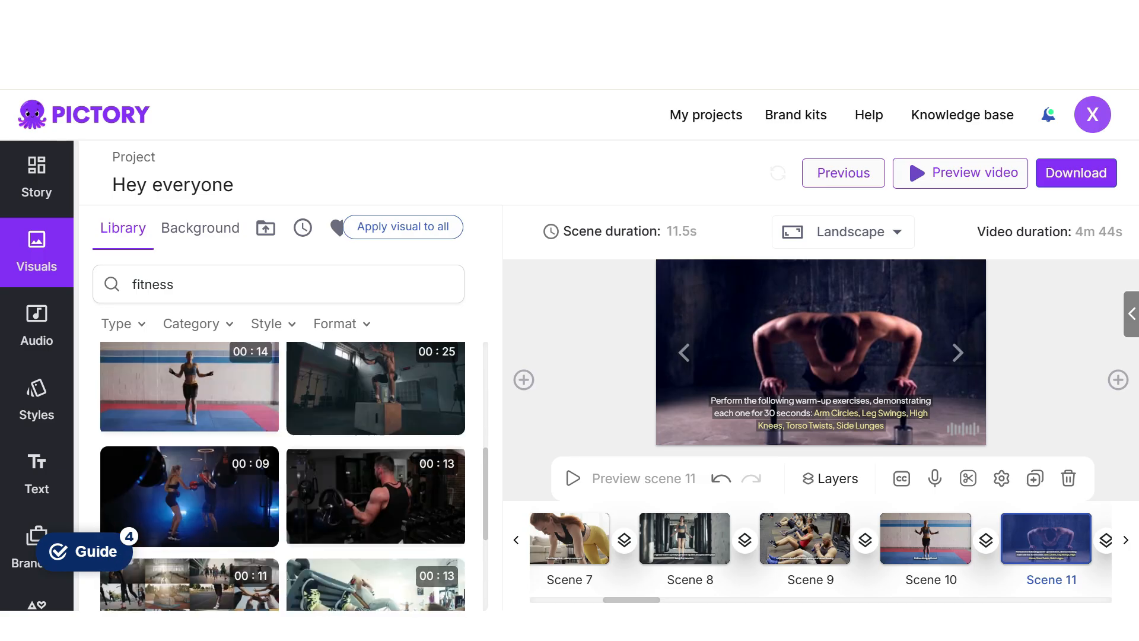
click(821, 352)
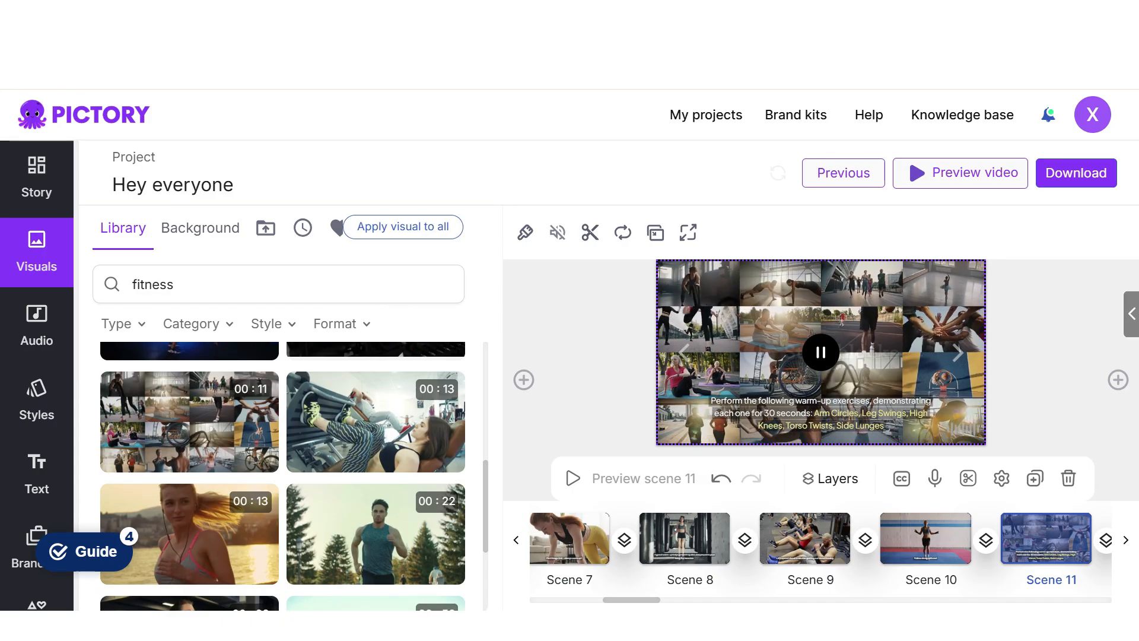
- Replace scene 12's visual with the 15-second clip of a man lifting dumbbells in a living room
scroll(283, 475, down, 5)
scroll(282, 475, down, 10)
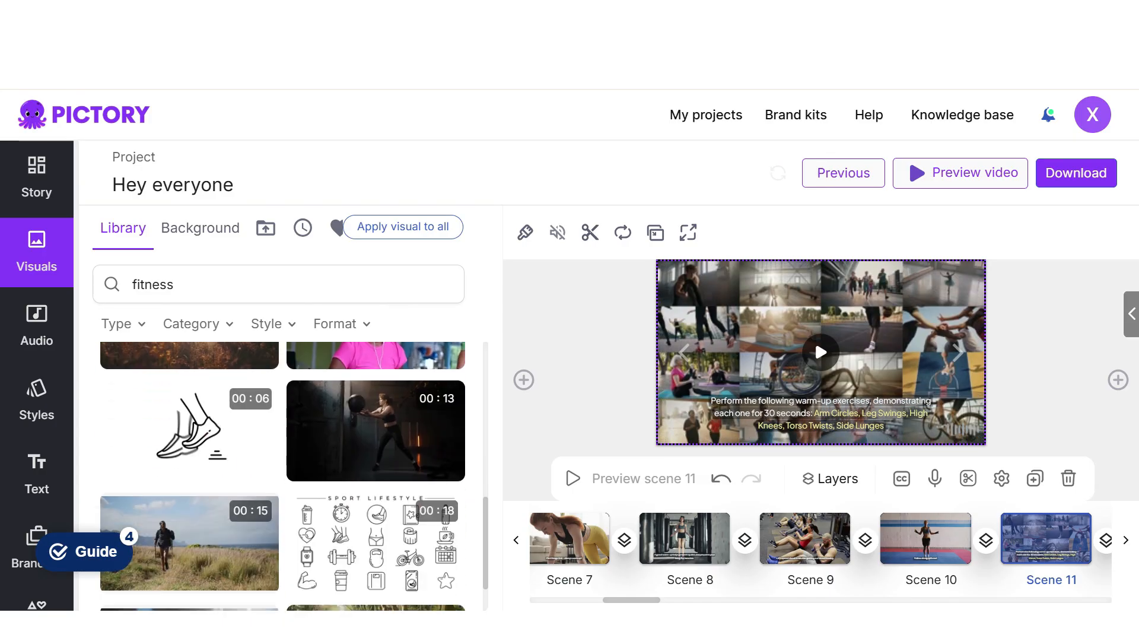
click(958, 352)
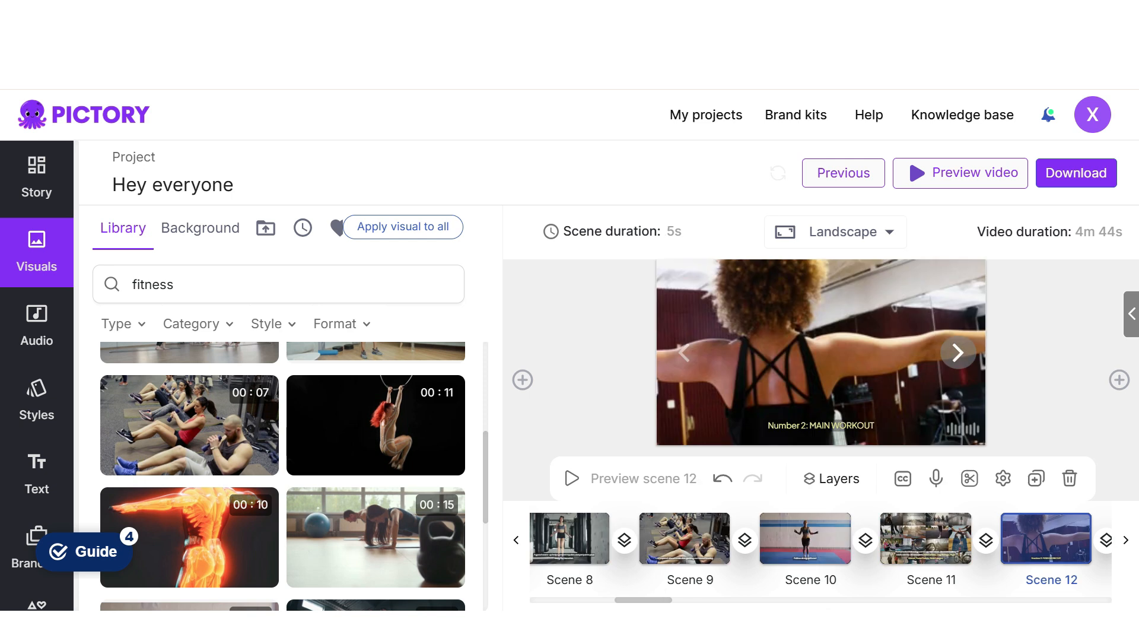
click(821, 352)
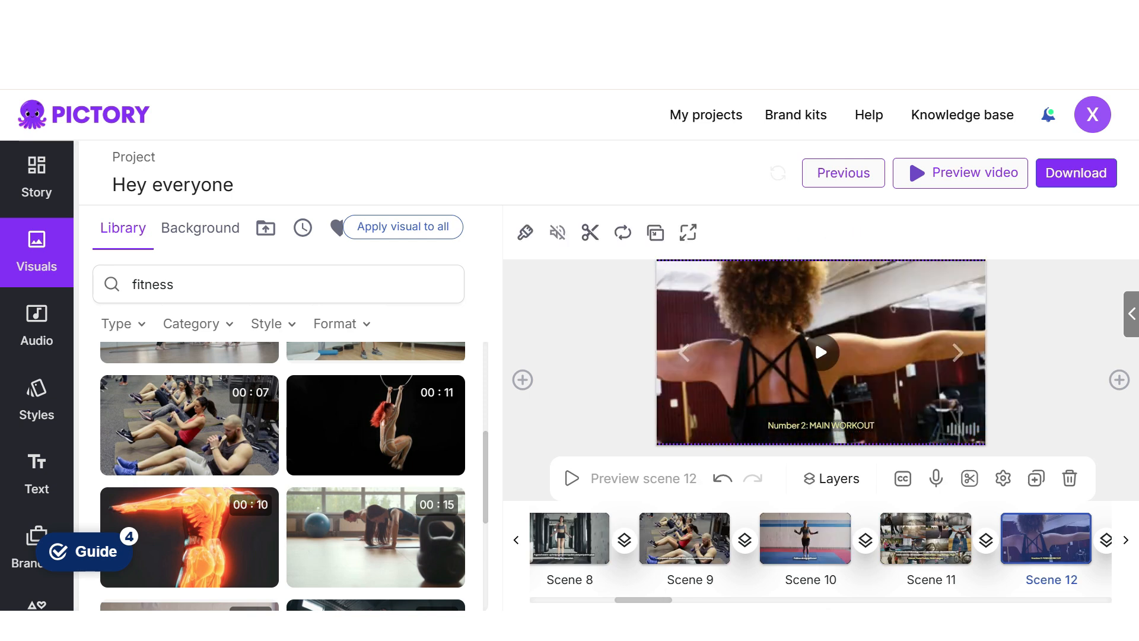
scroll(283, 475, up, 3)
click(376, 488)
- Play scene 13's clip and replace scene 14's visual with the 10-second glowing human muscular system animation
click(958, 353)
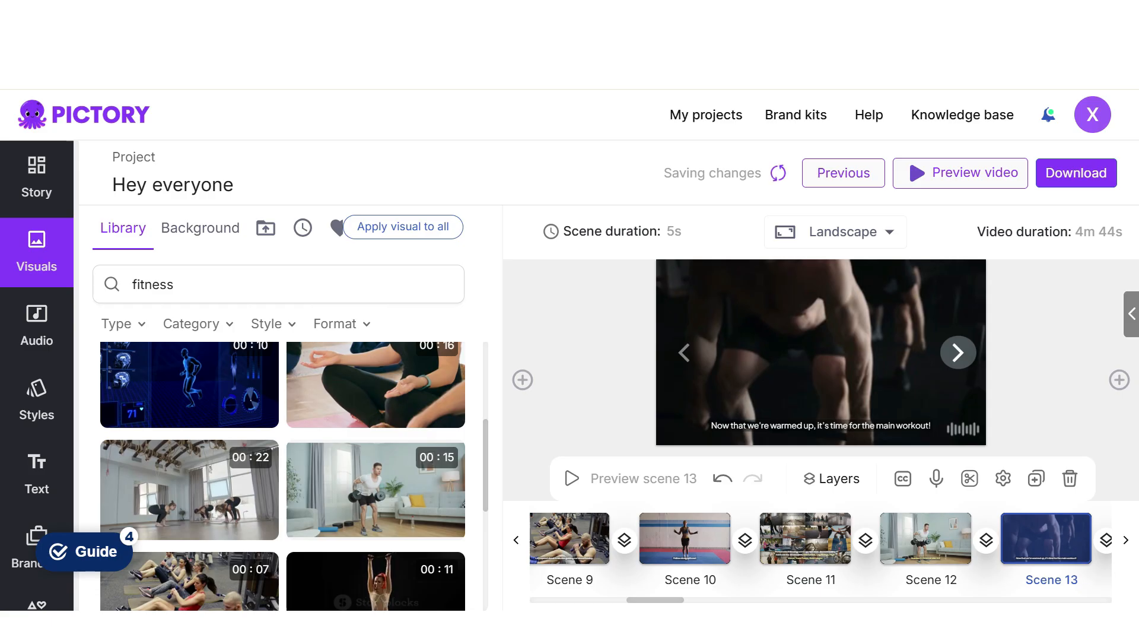
click(821, 352)
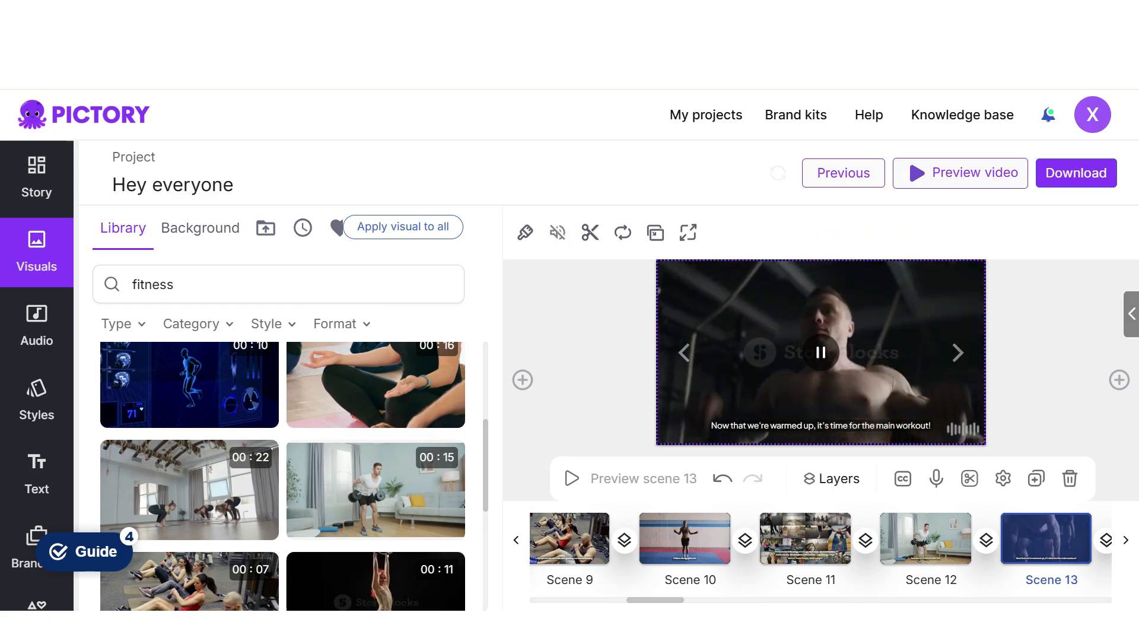
click(958, 352)
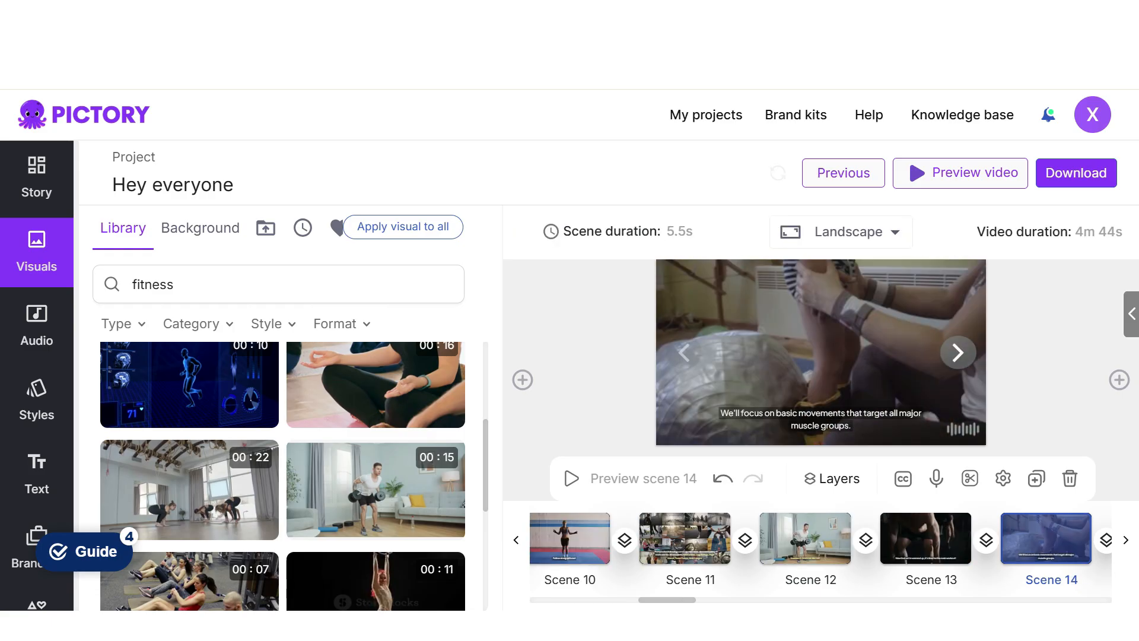
scroll(292, 476, down, 10)
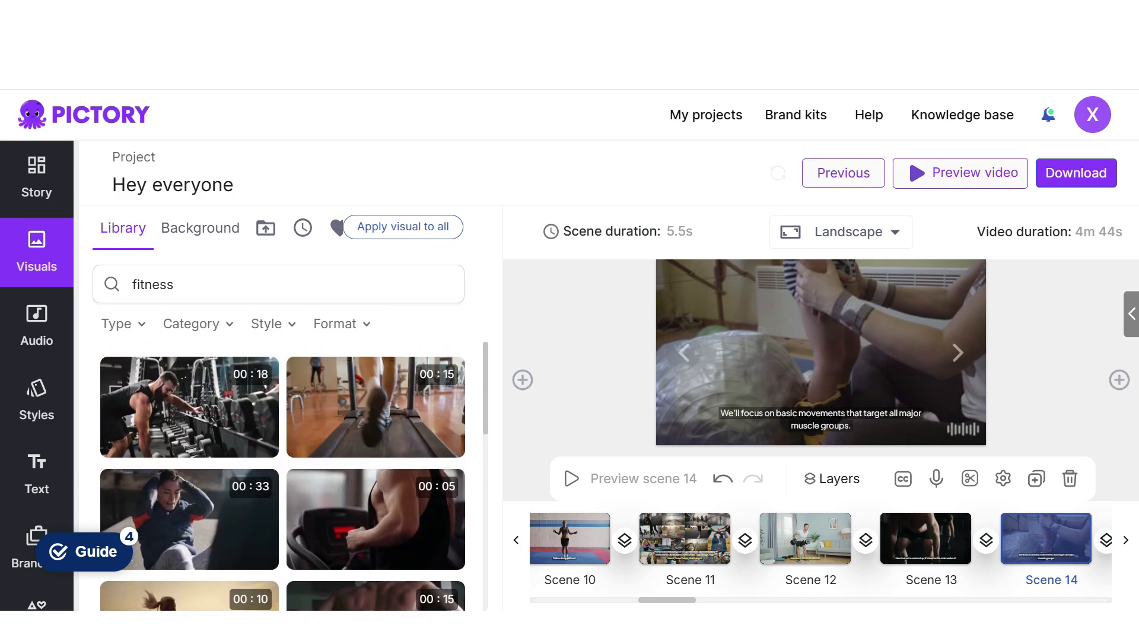
scroll(190, 519, down, 5)
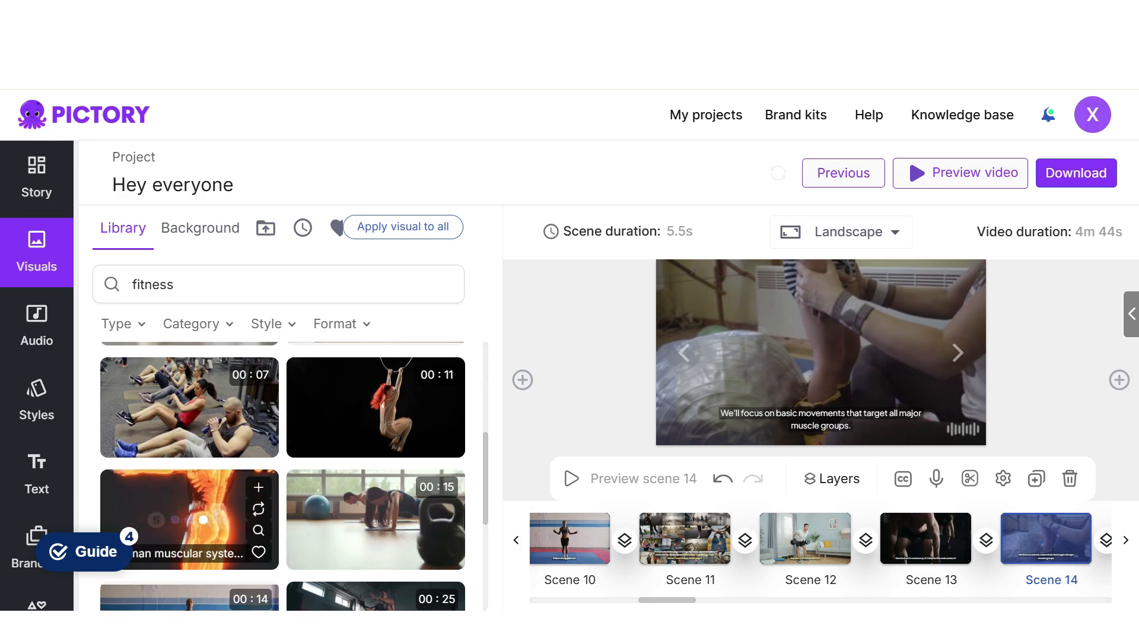
click(190, 519)
- Search the library for "are you ready" and replace scene 16's visual with the 15-second clip of a man in a sprint start pose
click(958, 352)
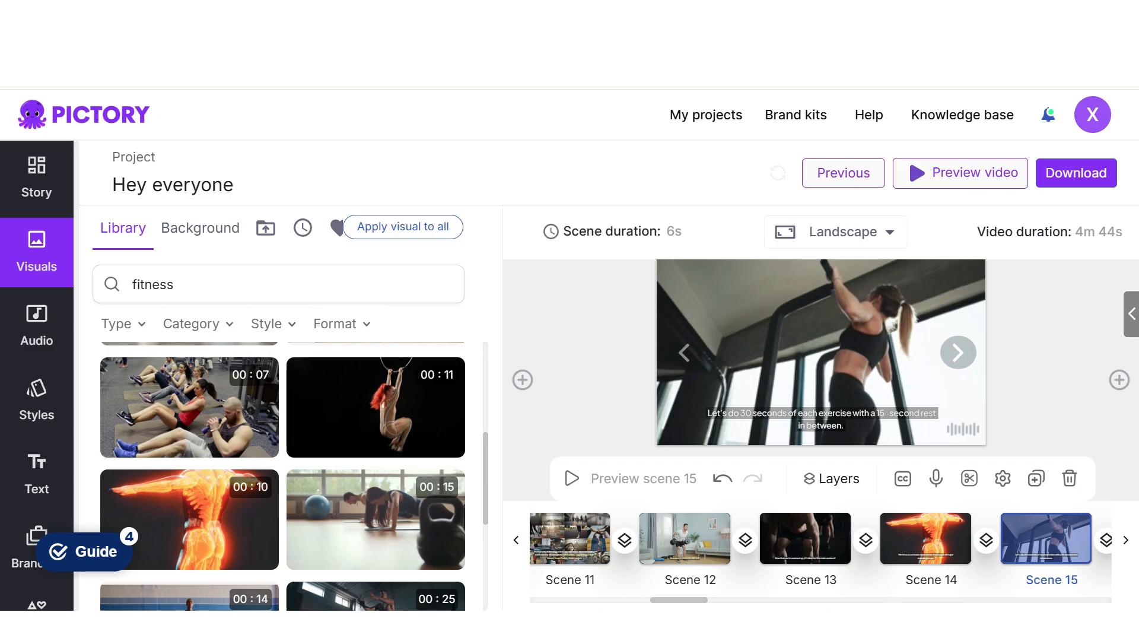
click(958, 352)
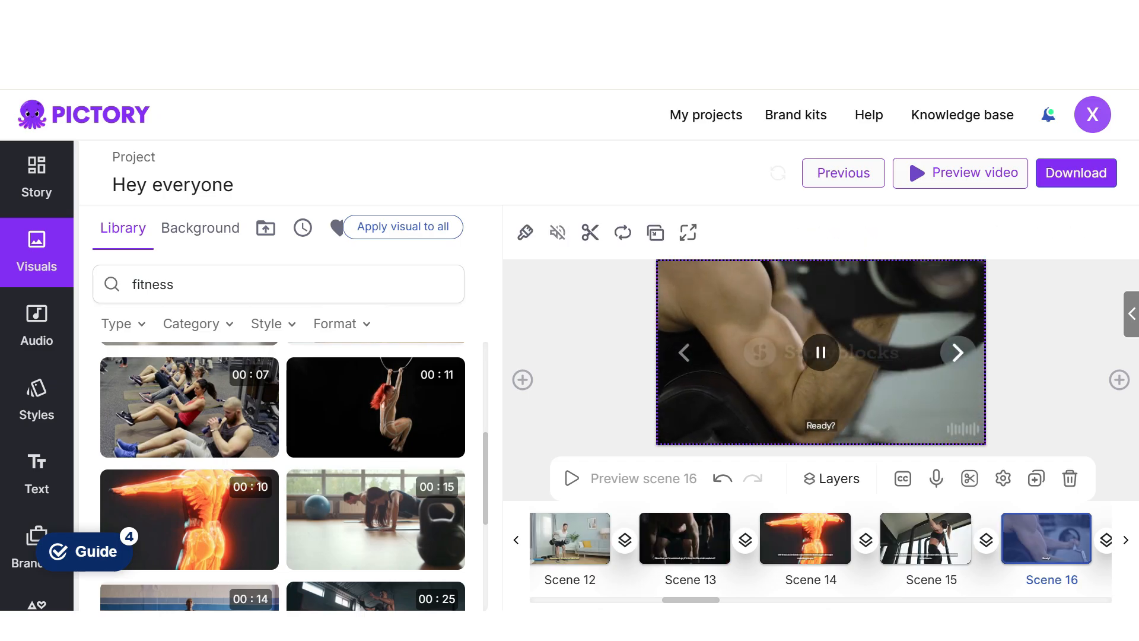
click(448, 285)
text(are you ready)
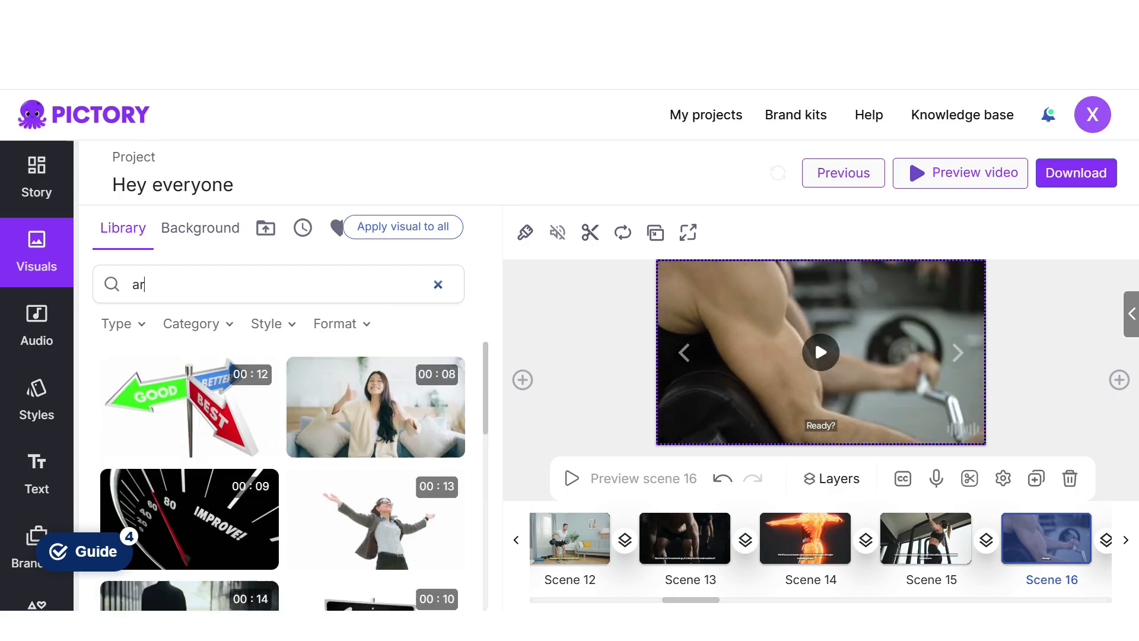
key(Return)
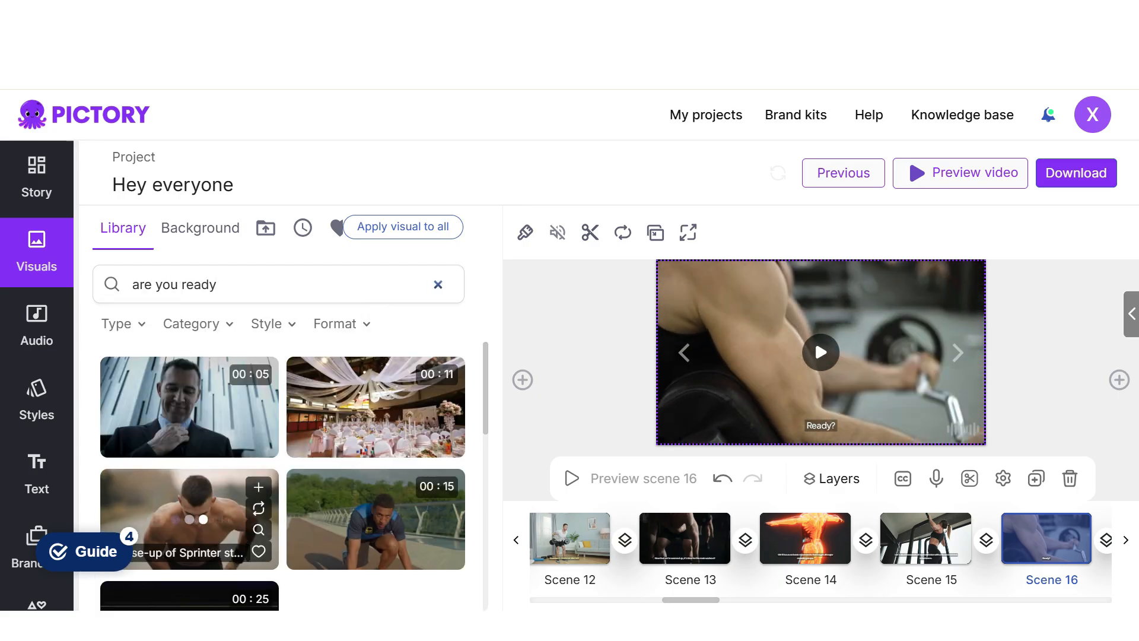
click(376, 519)
- Replace scene 17's visual with the 8-second sprinter close-up and trim it without matching the scene duration to the visual
click(958, 353)
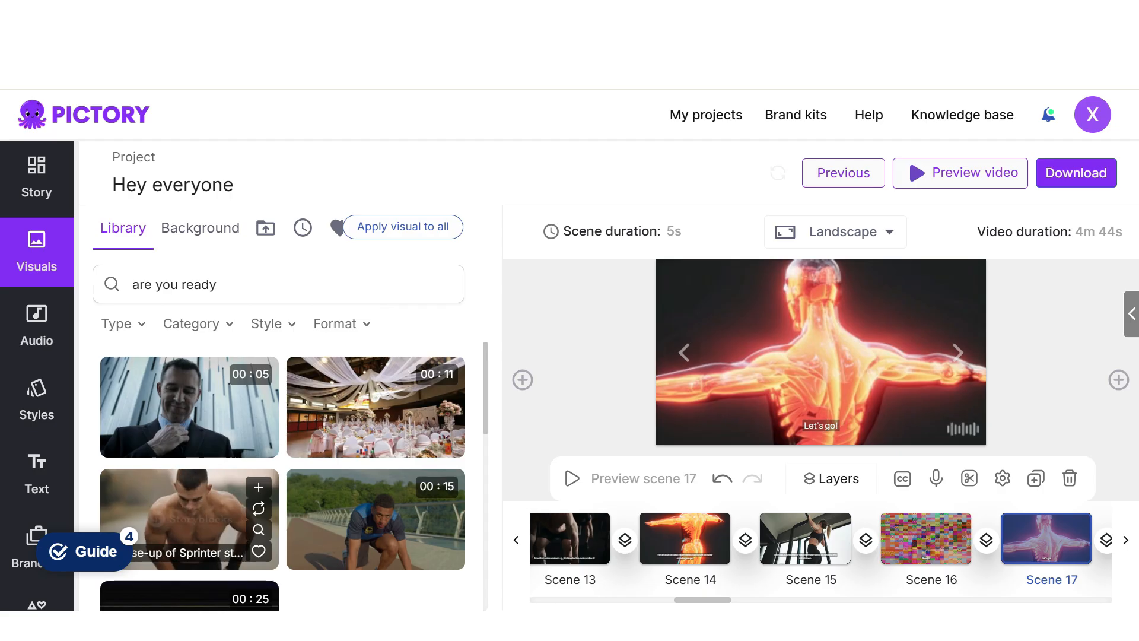
click(184, 516)
click(969, 478)
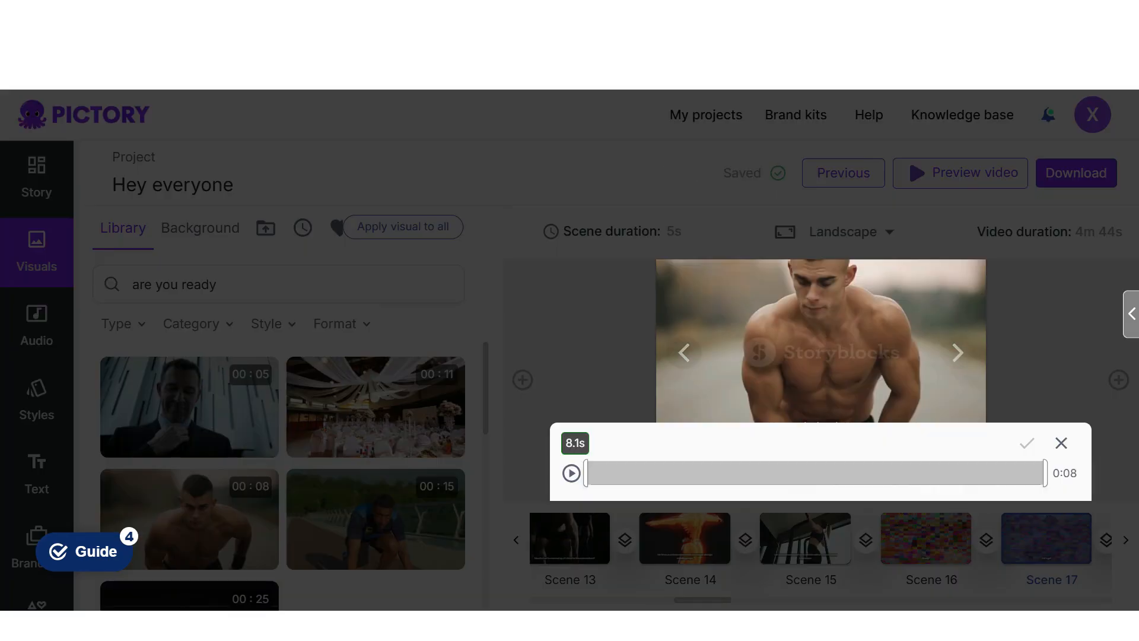
click(1027, 443)
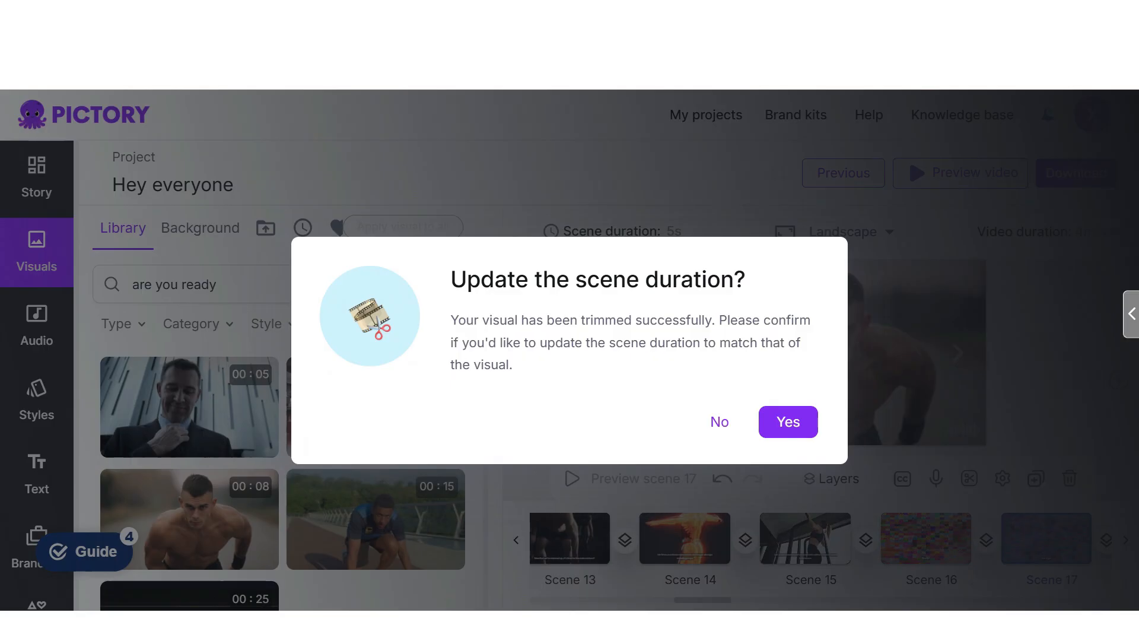
click(720, 419)
click(926, 538)
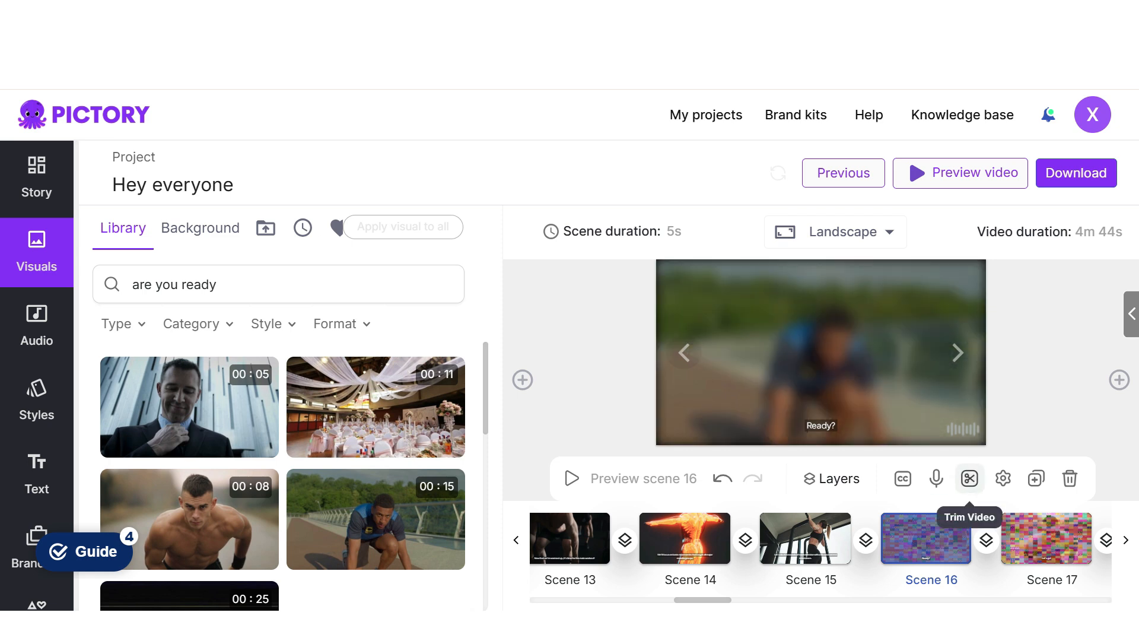
click(969, 478)
drag(588, 473, 594, 473)
click(1061, 444)
- Search the library for "Squats" and replace scene 18's visual with the 15-second clip of a woman squatting with a barbell
click(37, 177)
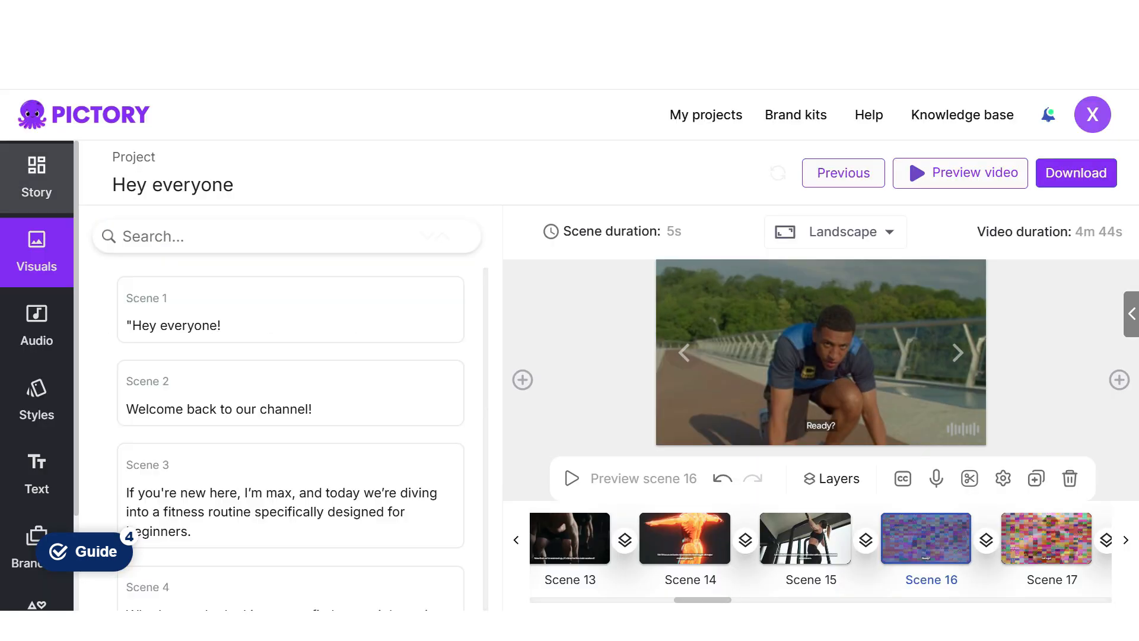
click(1046, 538)
click(958, 353)
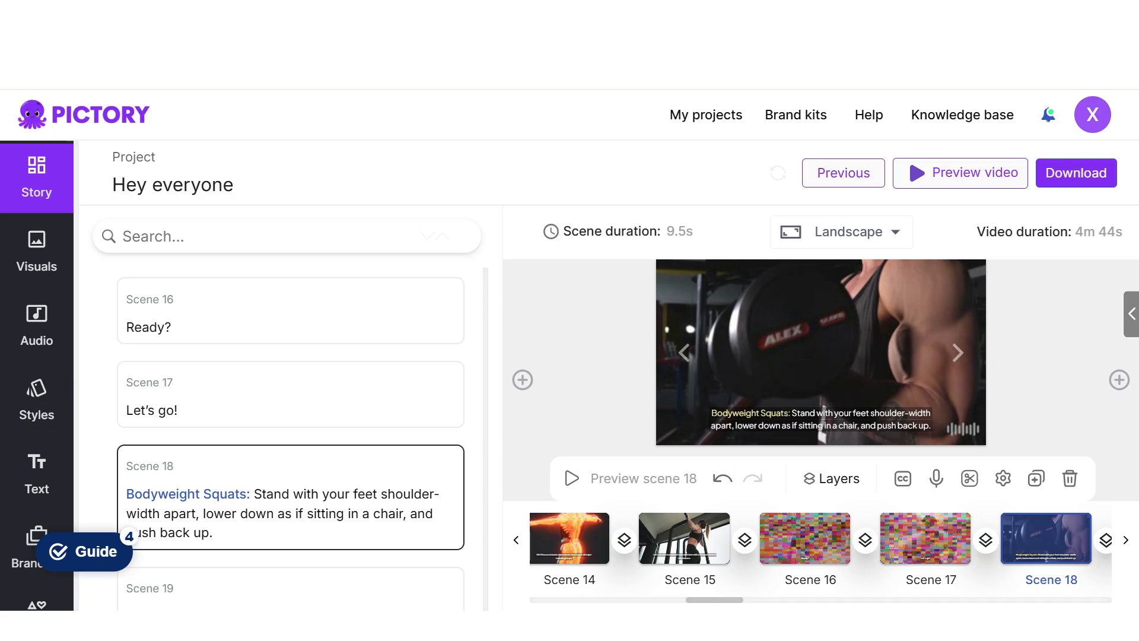
click(814, 340)
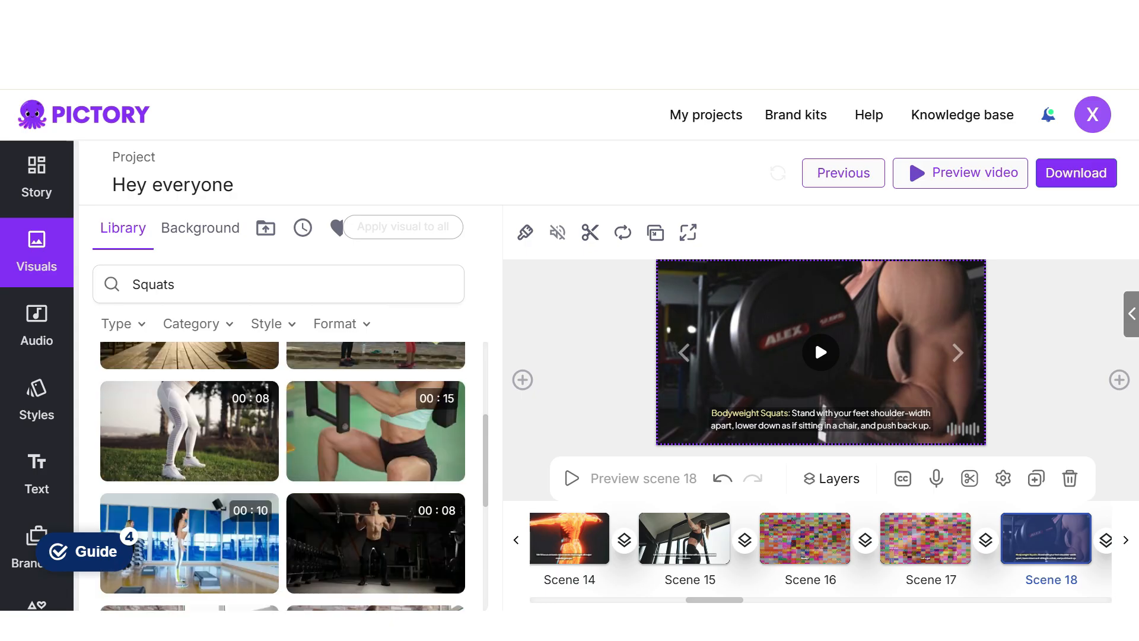
scroll(189, 550, down, 10)
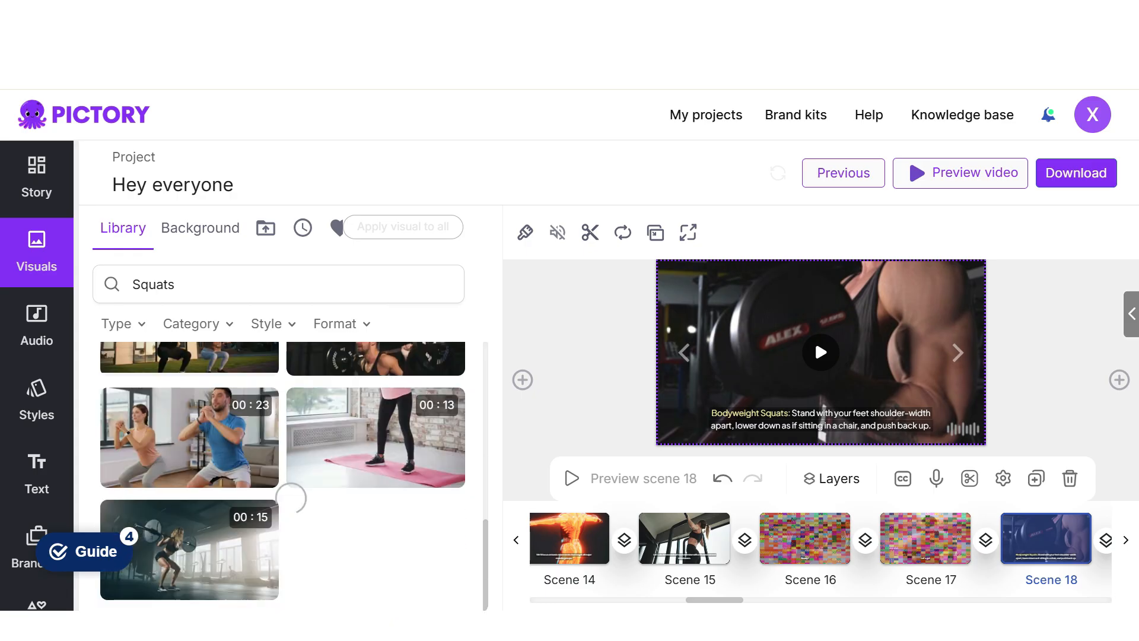
click(190, 549)
- Replace scene 19's visual with the 22-second close-up of a squatting person's legs in blue shorts
click(958, 352)
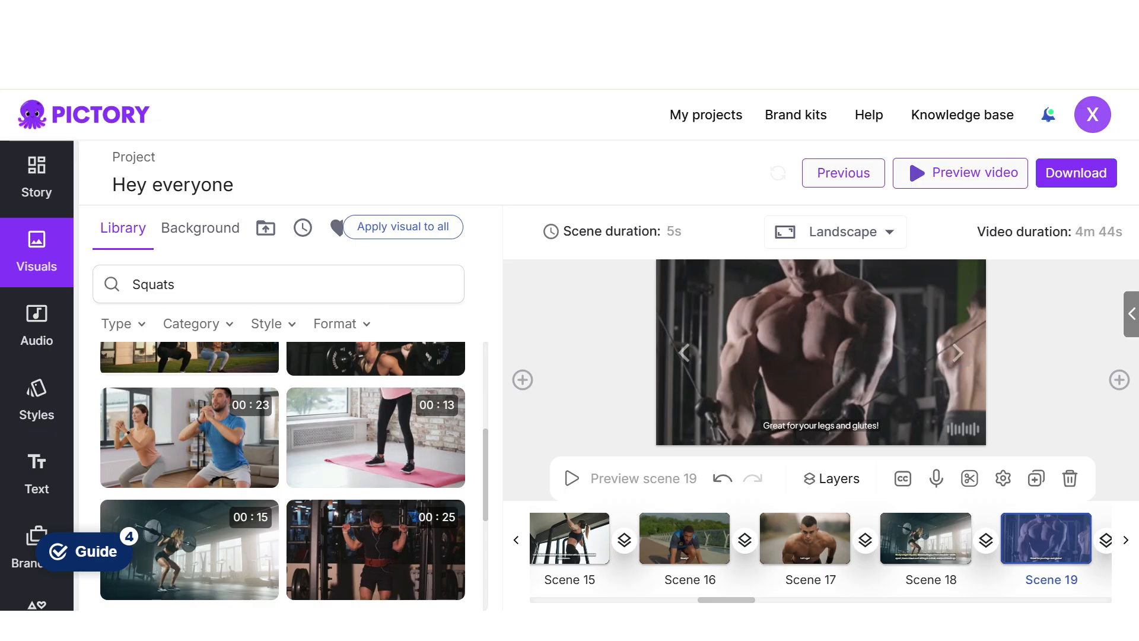
scroll(282, 476, down, 10)
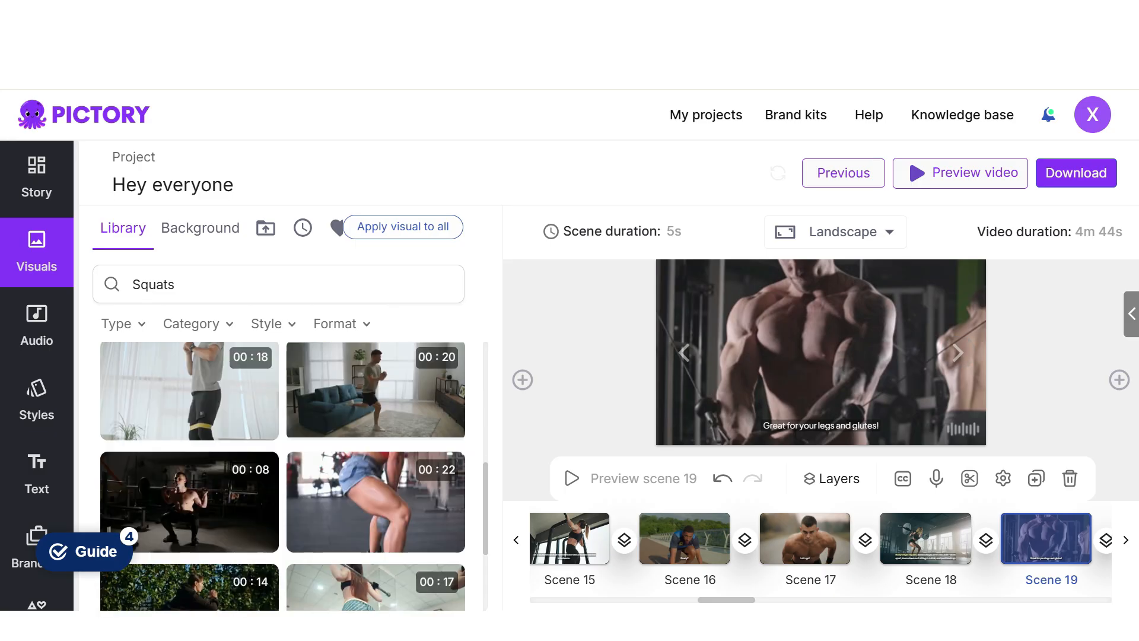
scroll(375, 534, up, 1)
click(376, 534)
- Search the library for "push up" and replace scene 20's visual with the 15-second push-up close-up of a person in a black jacket
click(958, 352)
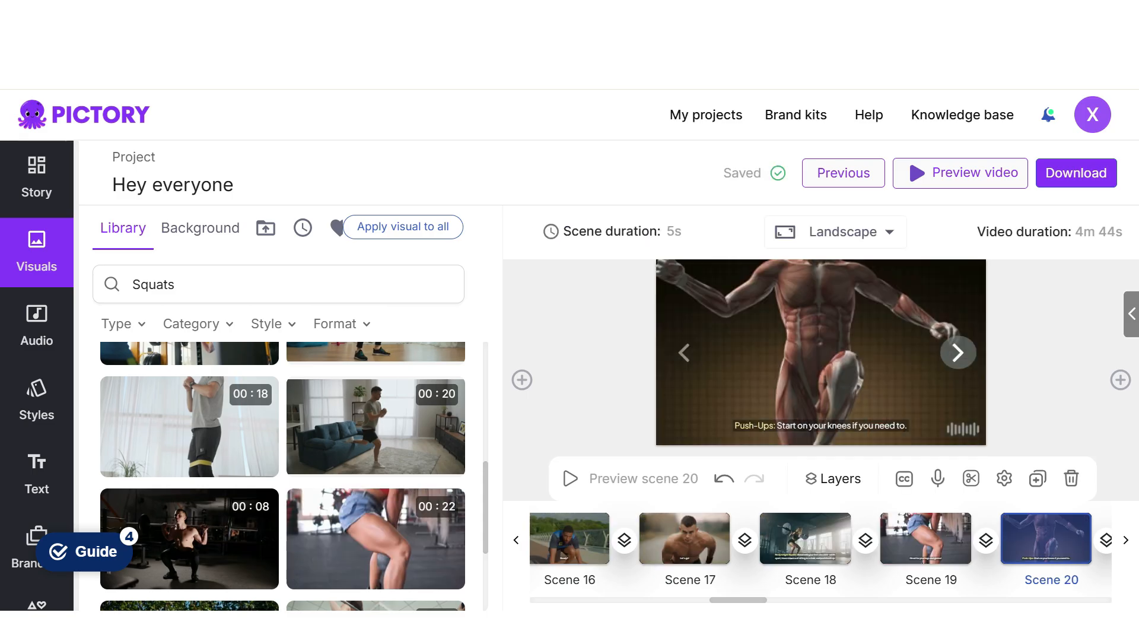
click(438, 284)
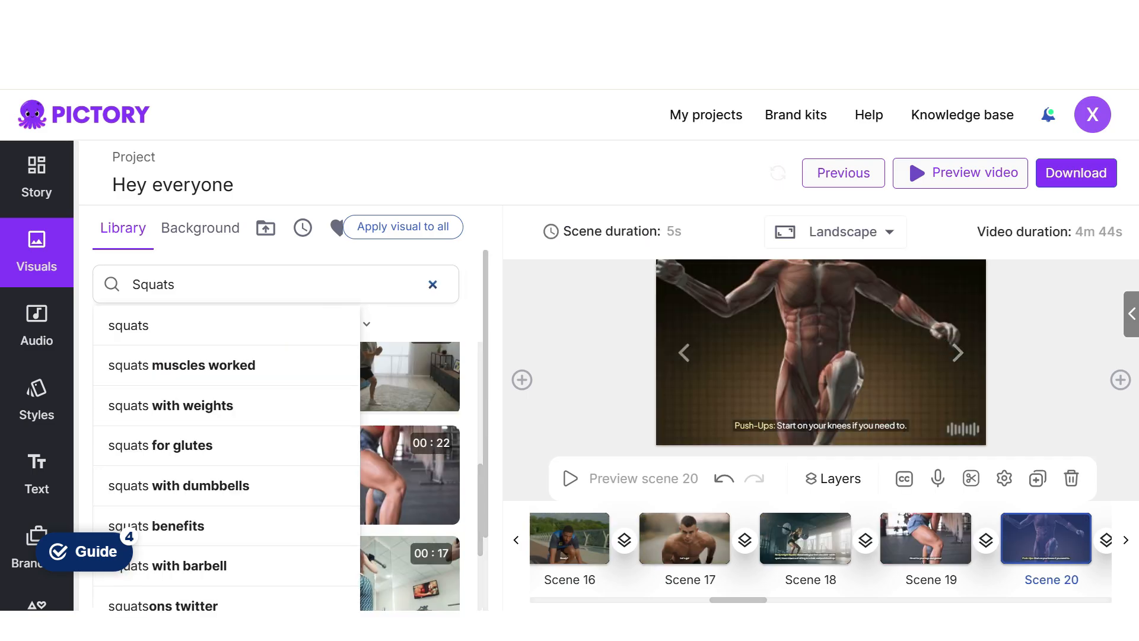
text(push up)
key(Return)
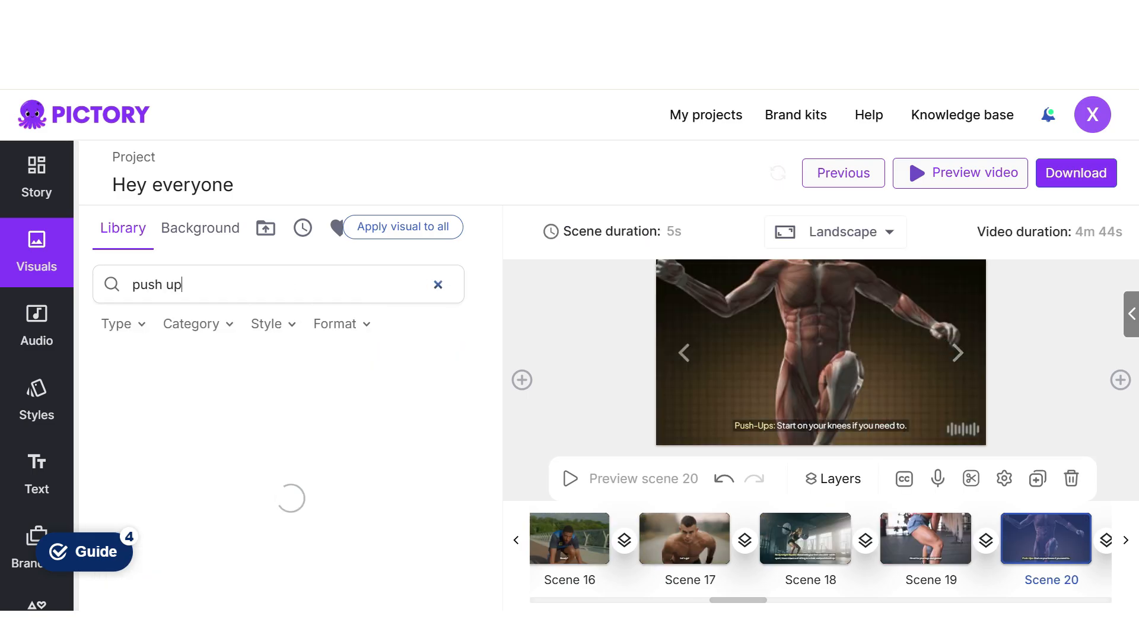
click(178, 406)
- Replace scene 21's visual with the 13-second clip of a woman doing push-ups in a living room
click(958, 352)
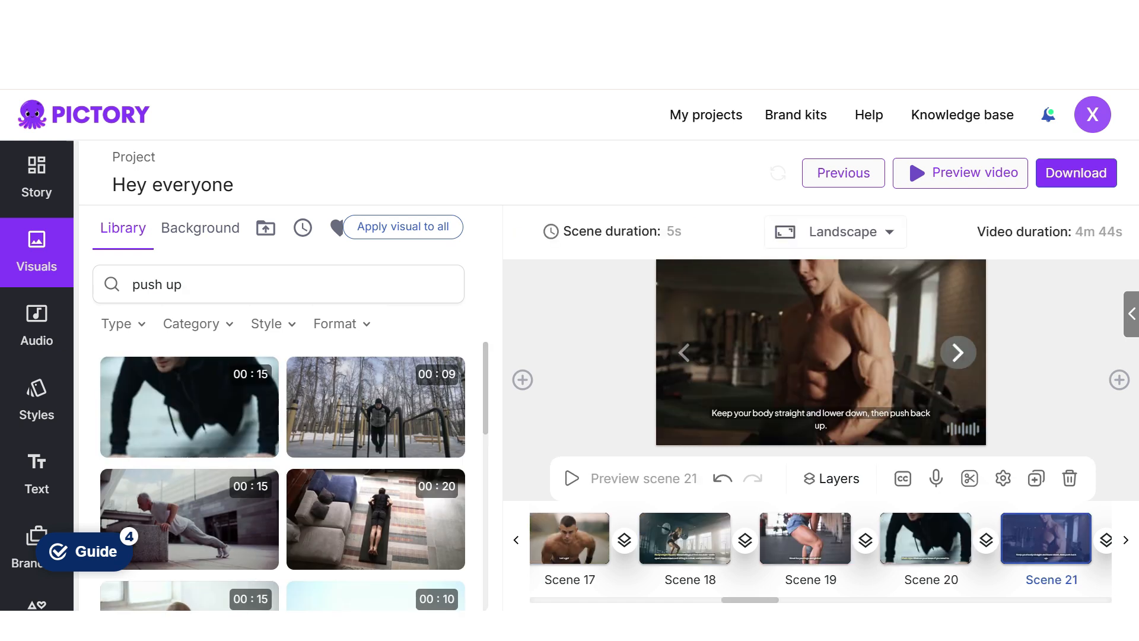
mouse_move(376, 520)
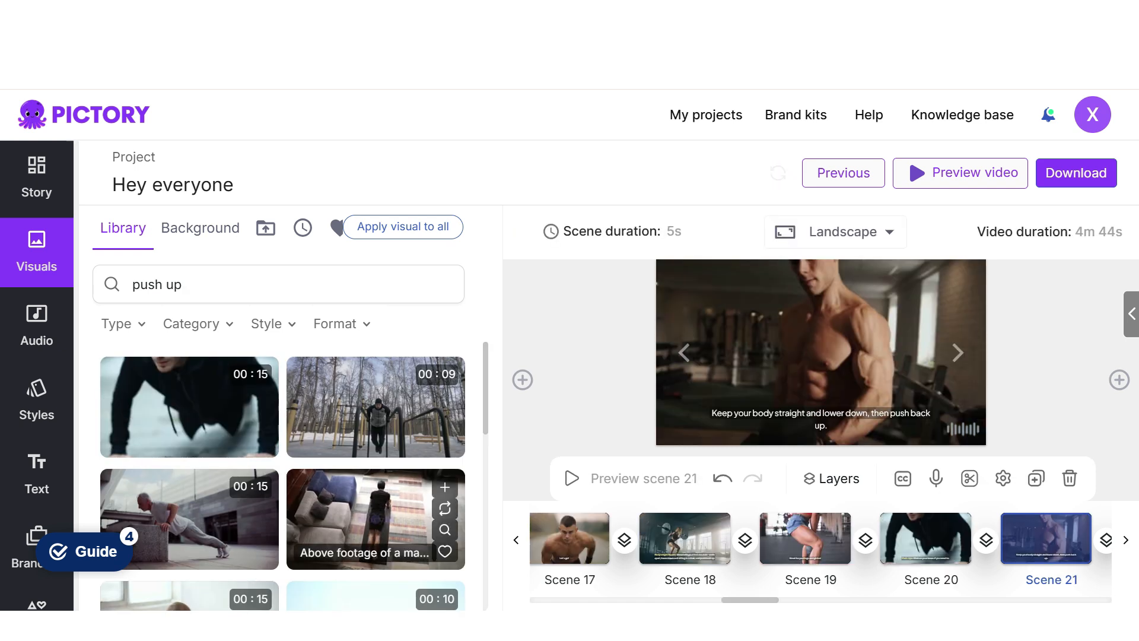
scroll(375, 519, down, 4)
click(376, 513)
- Search for "chest workouts" and use the 11-second outdoor barbell clip for scene 22 and the 10-second sportsman chest workout clip for scene 23
click(958, 353)
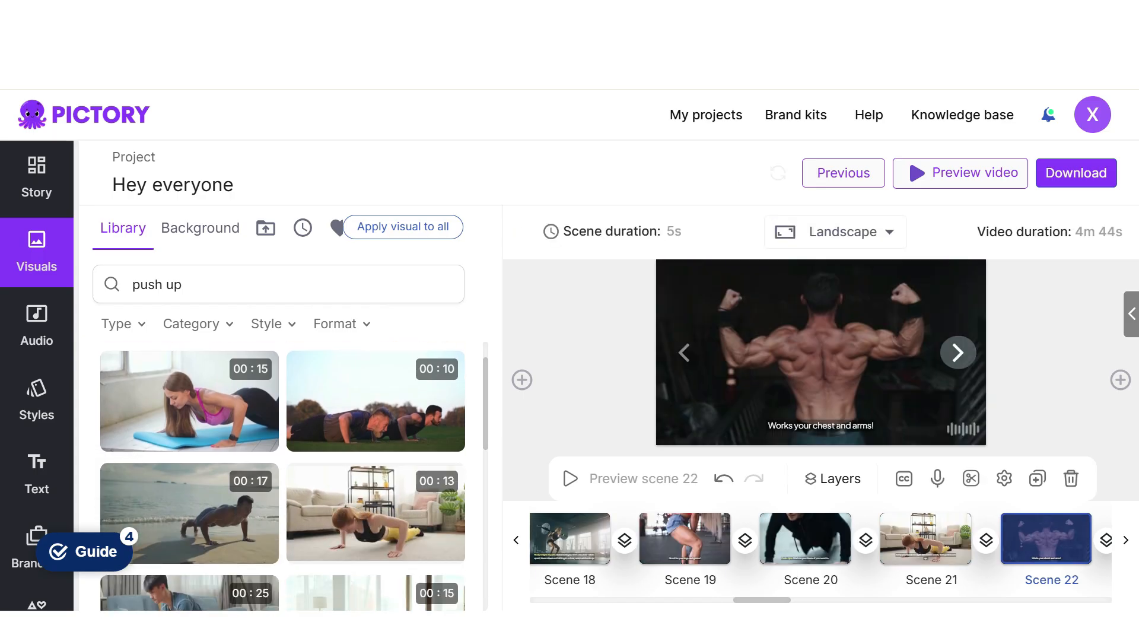
click(438, 285)
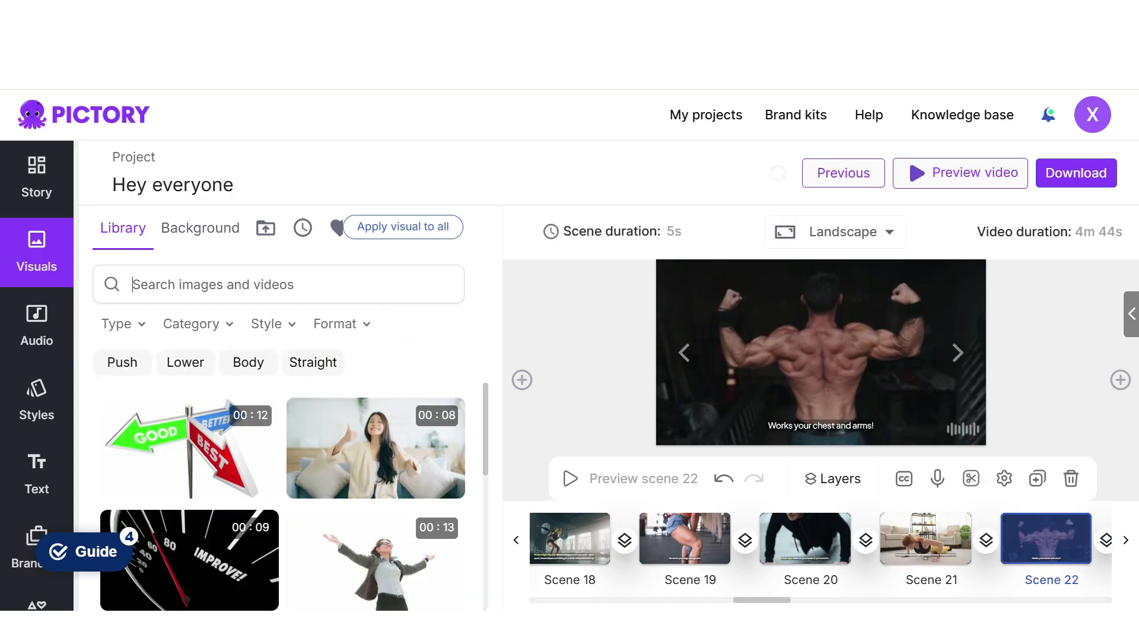
text(chest)
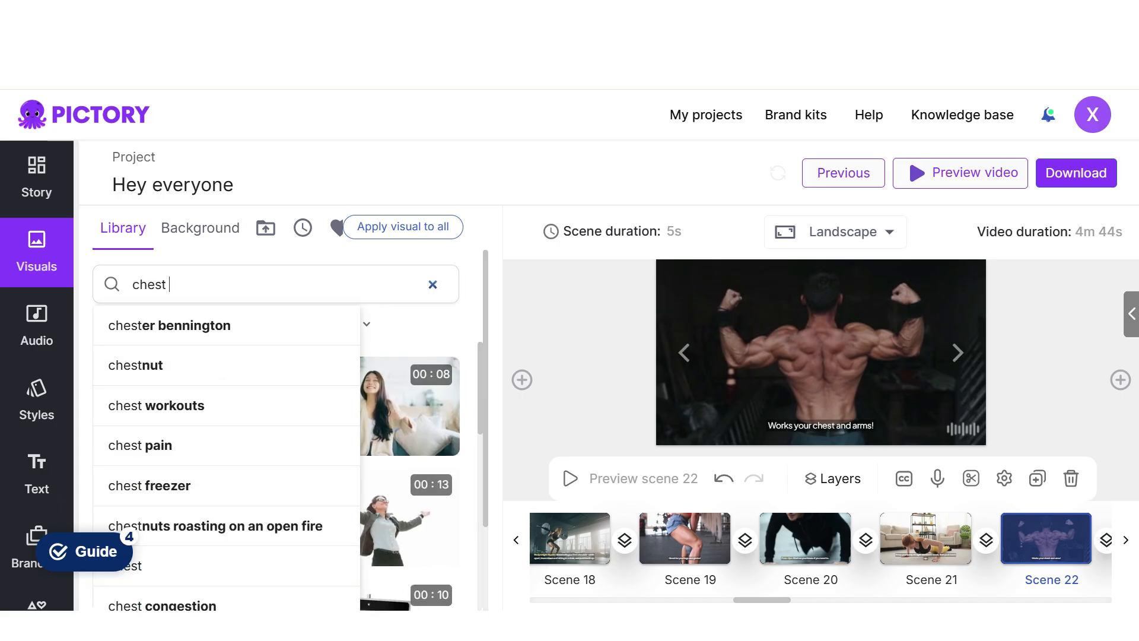
click(156, 405)
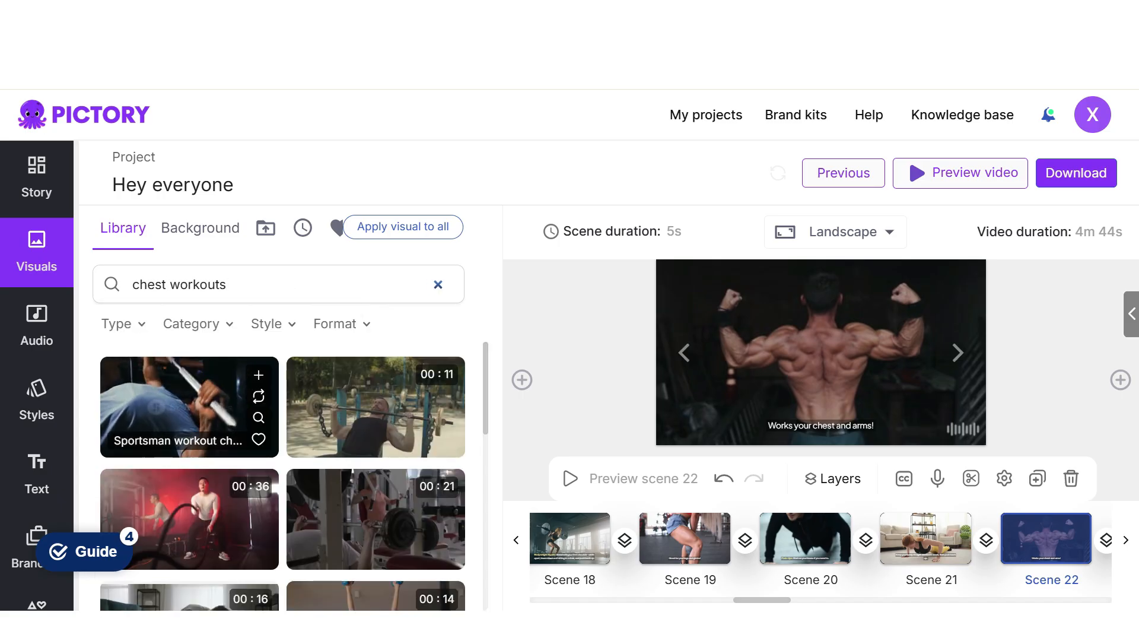
click(375, 407)
click(958, 352)
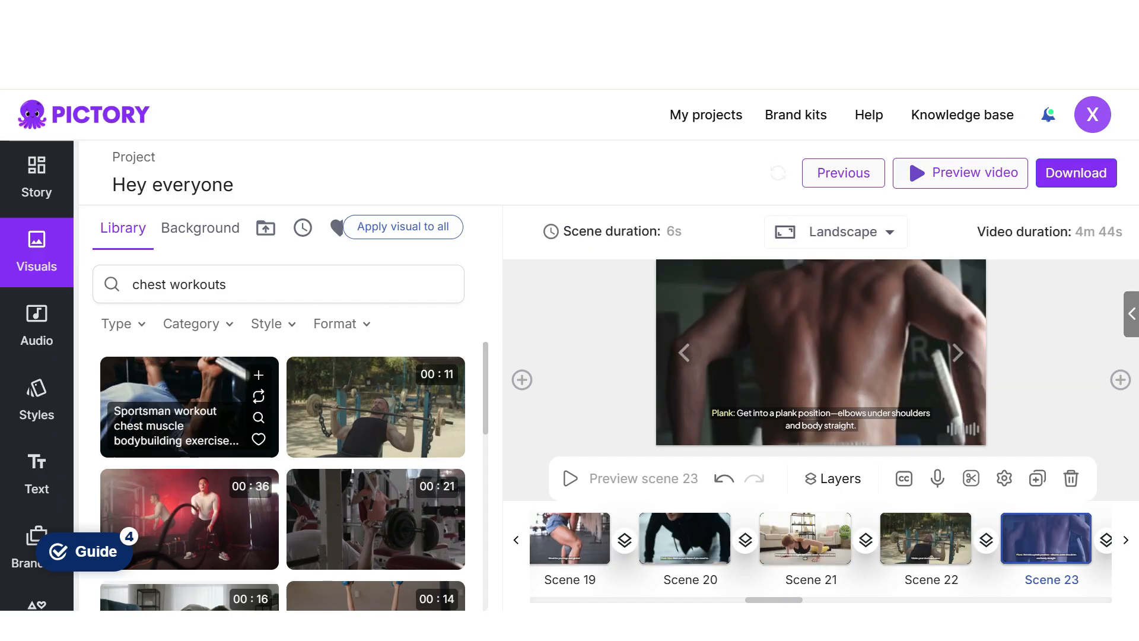
click(190, 407)
- Replace scene 24's visual with the 21-second clip of senior people bench pressing in the gym
click(958, 352)
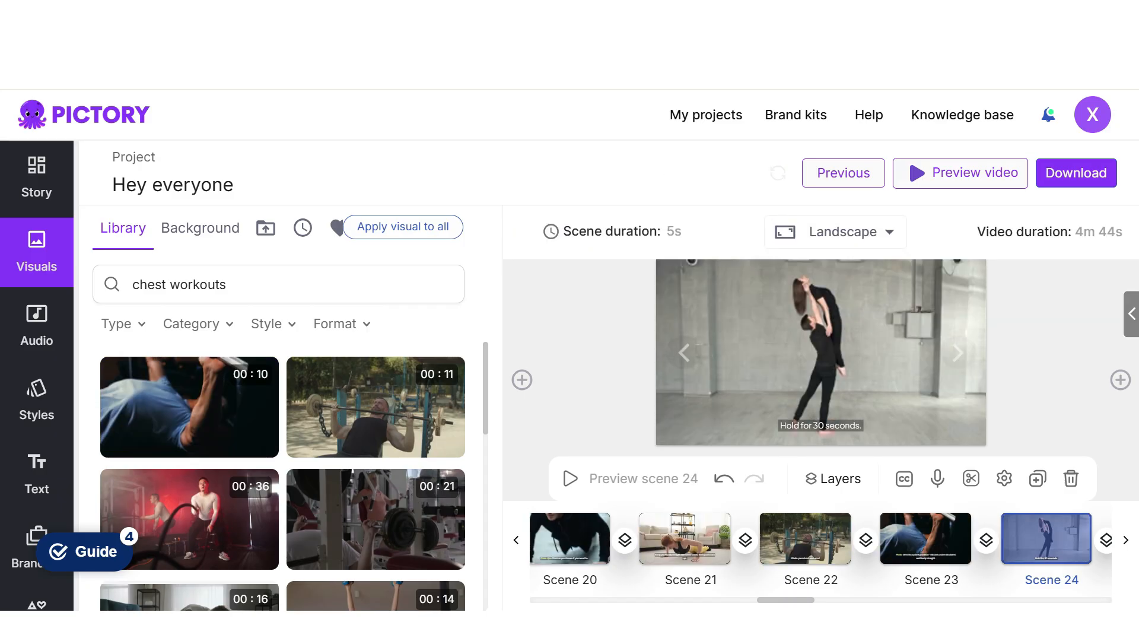
scroll(376, 466, down, 4)
scroll(376, 465, up, 3)
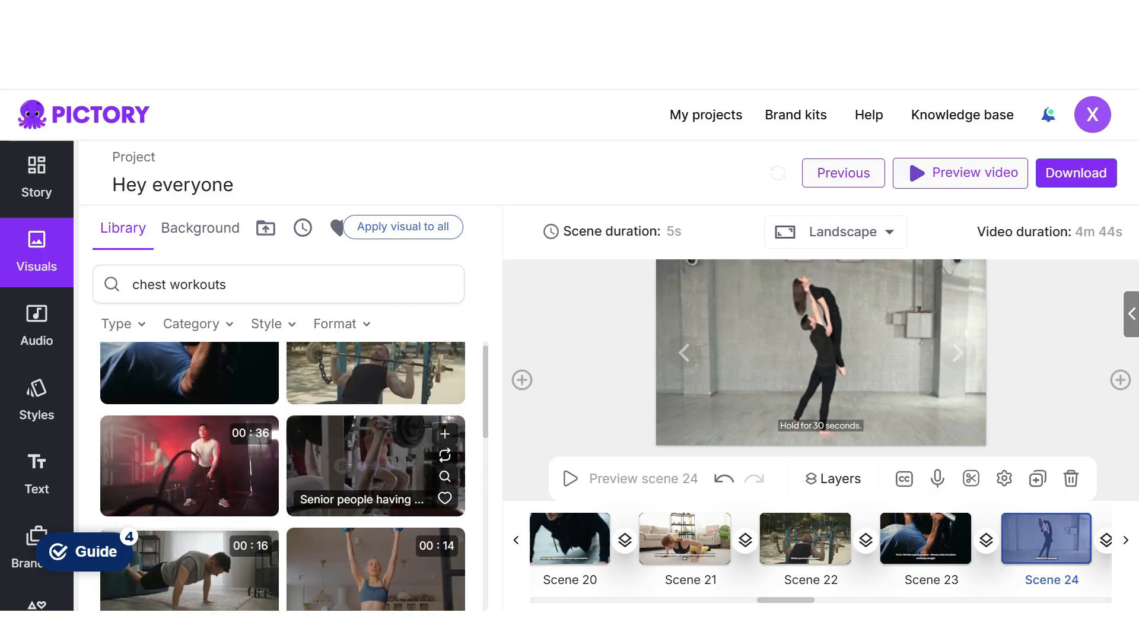
click(376, 465)
- Trim scene 24's clip and decline to match the scene duration to the trimmed visual
click(970, 478)
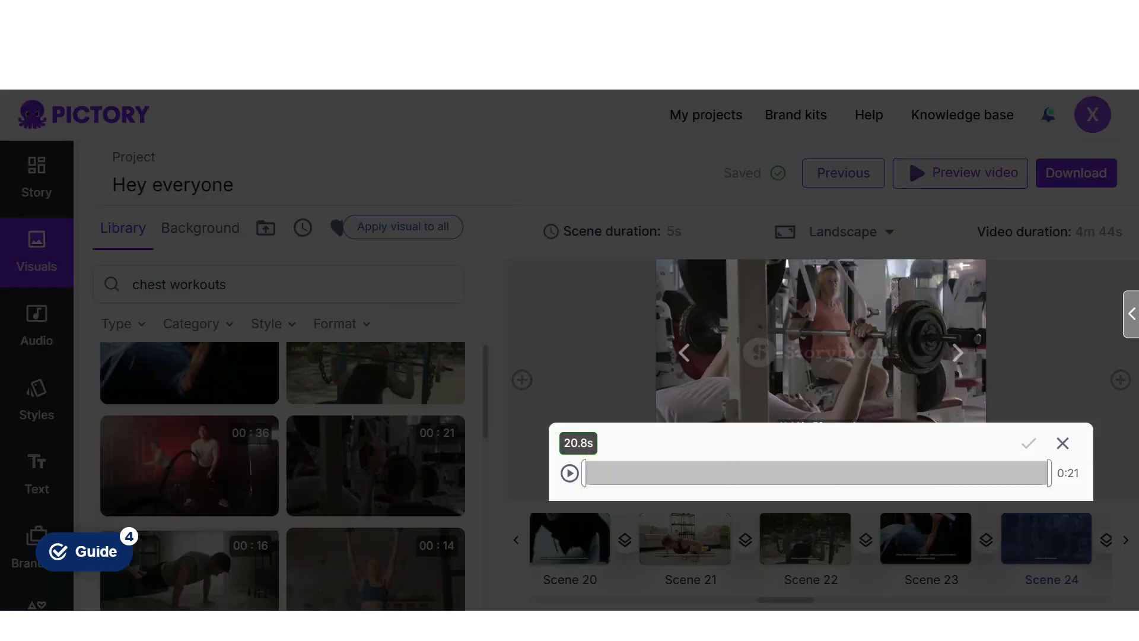
drag(584, 472, 692, 473)
drag(1009, 473, 1051, 473)
click(1028, 443)
click(720, 421)
- Search the library for "glute exercises" and replace scene 26's visual with the 19-second clip of a woman in pink exercising on a mat
click(958, 352)
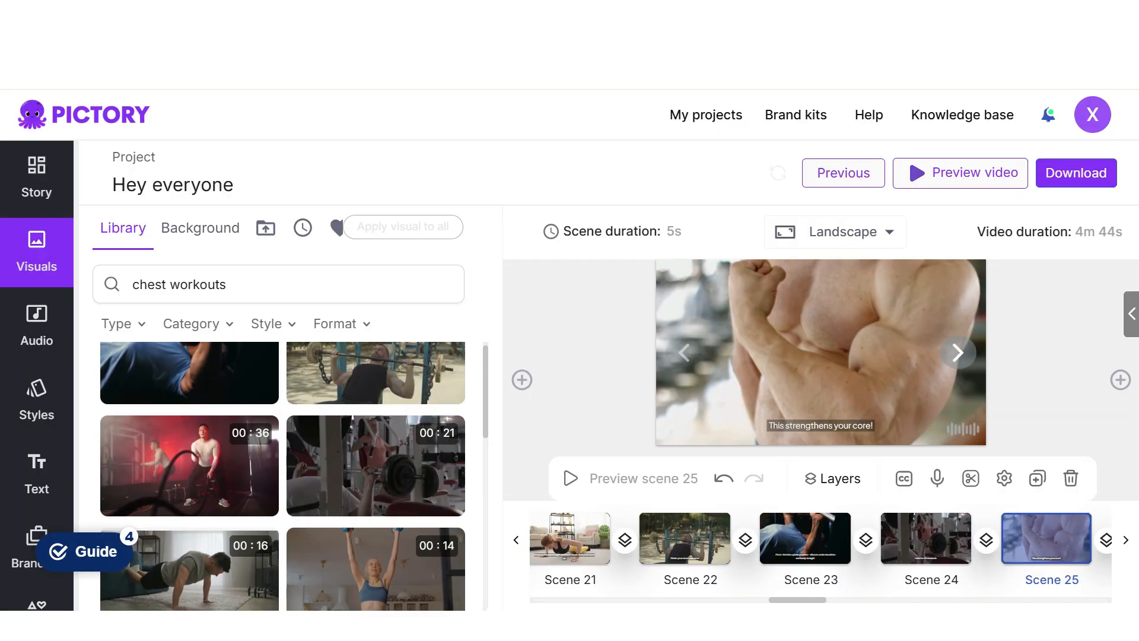
click(958, 352)
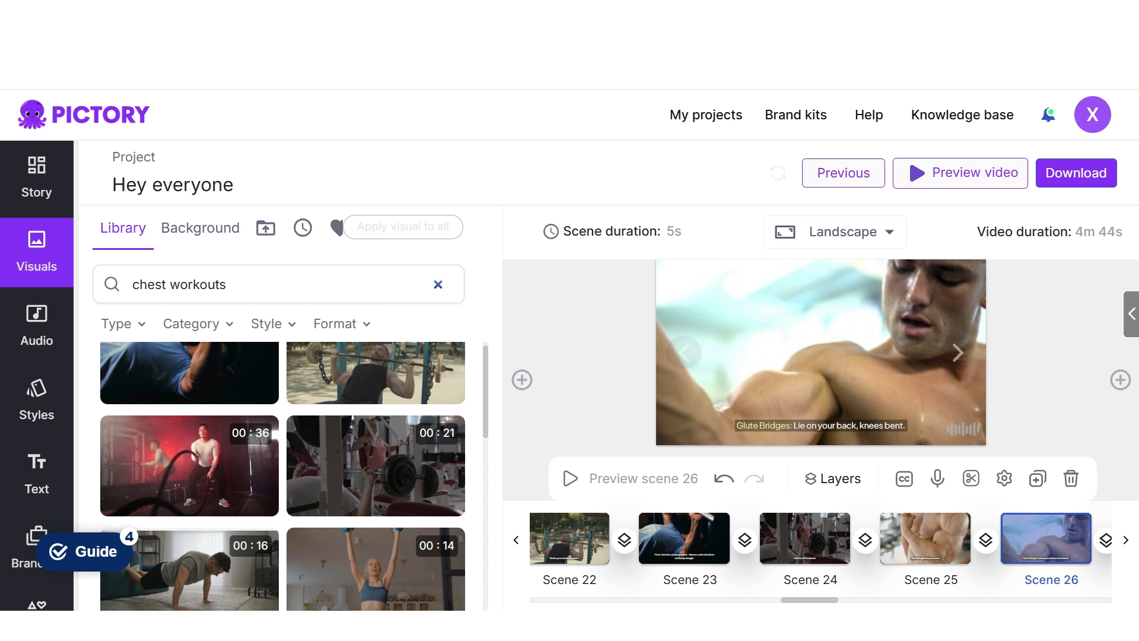
click(438, 285)
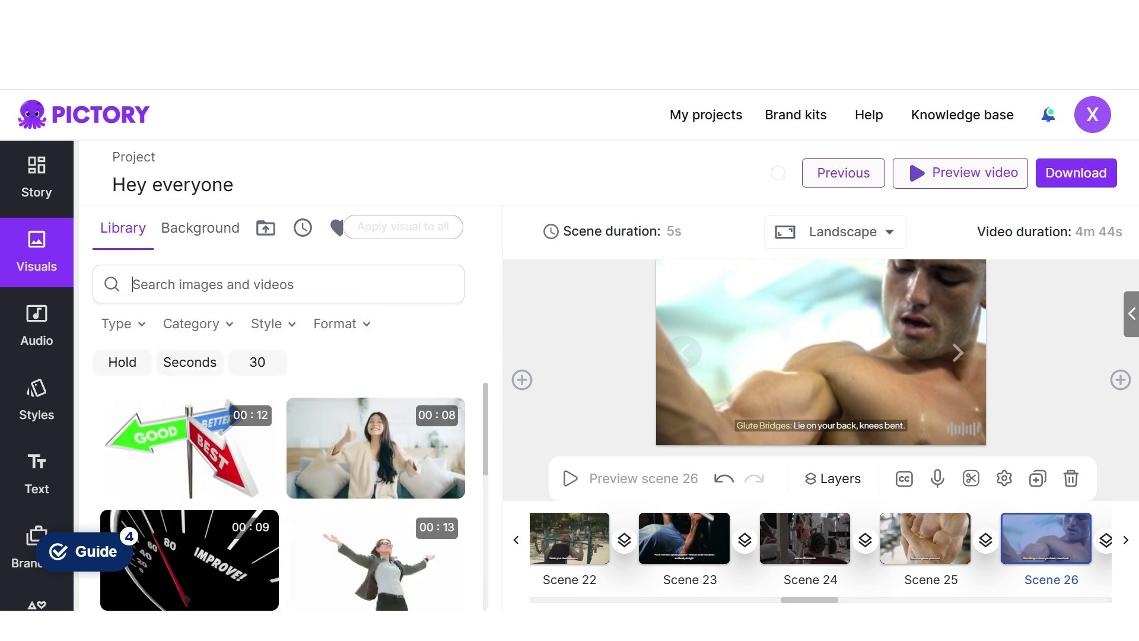
text(glute)
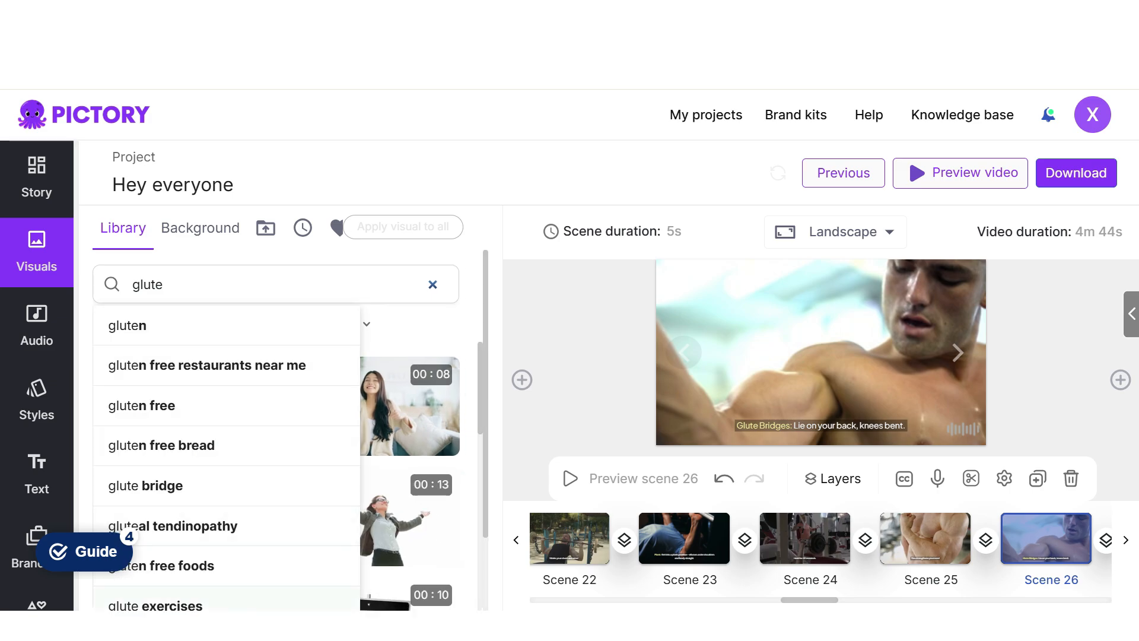
click(155, 603)
scroll(376, 522, down, 3)
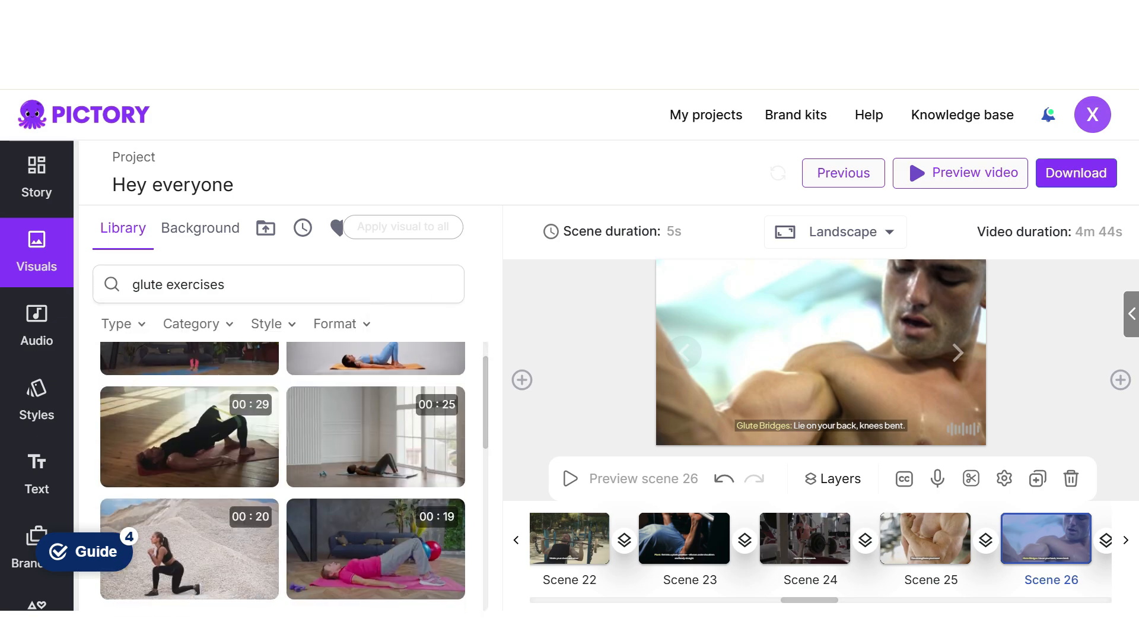
click(375, 541)
- Replace scene 27's visual with the 25-second clip of a fit young woman training on the floor, trimming off its opening
click(957, 353)
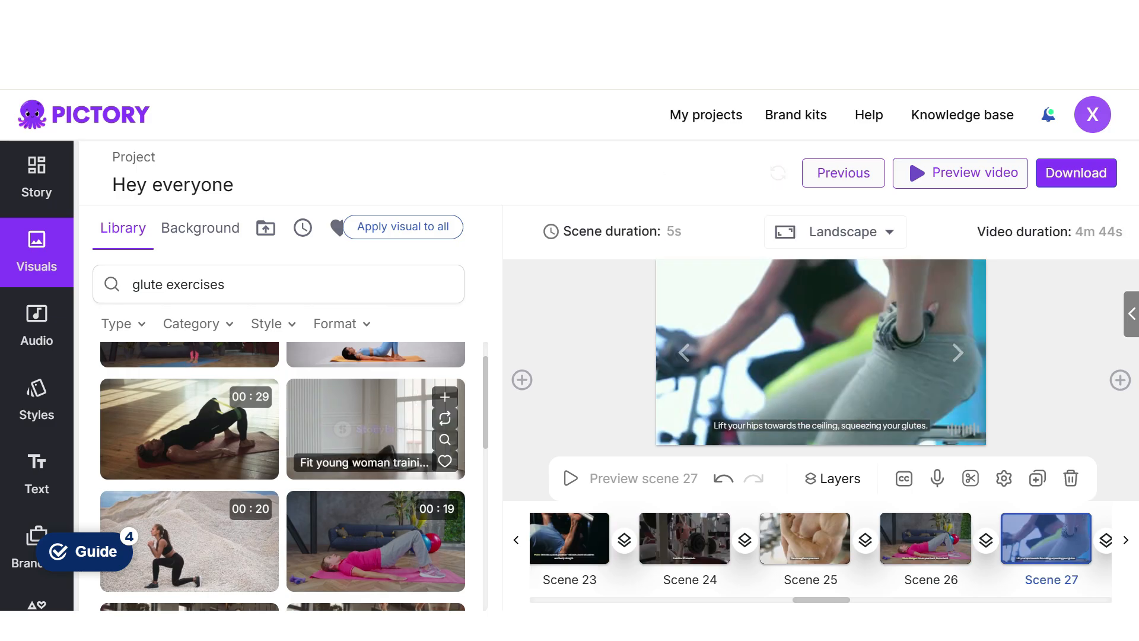
click(376, 429)
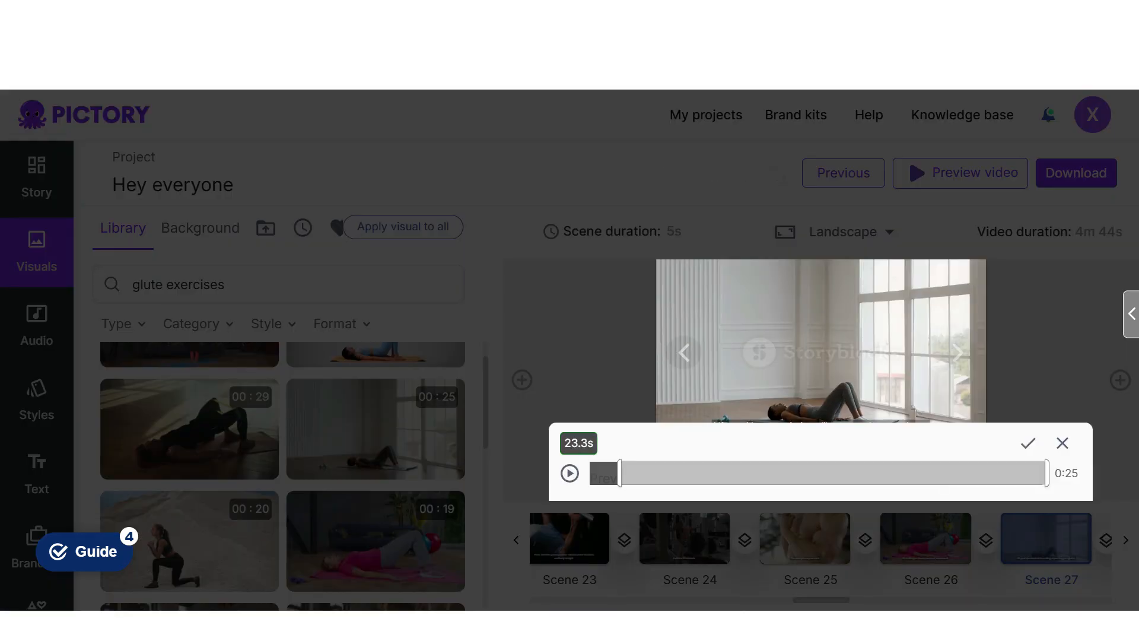
click(1028, 443)
click(900, 438)
- Use the 19-second clip of the woman in pink for scene 28 and trim it
click(957, 353)
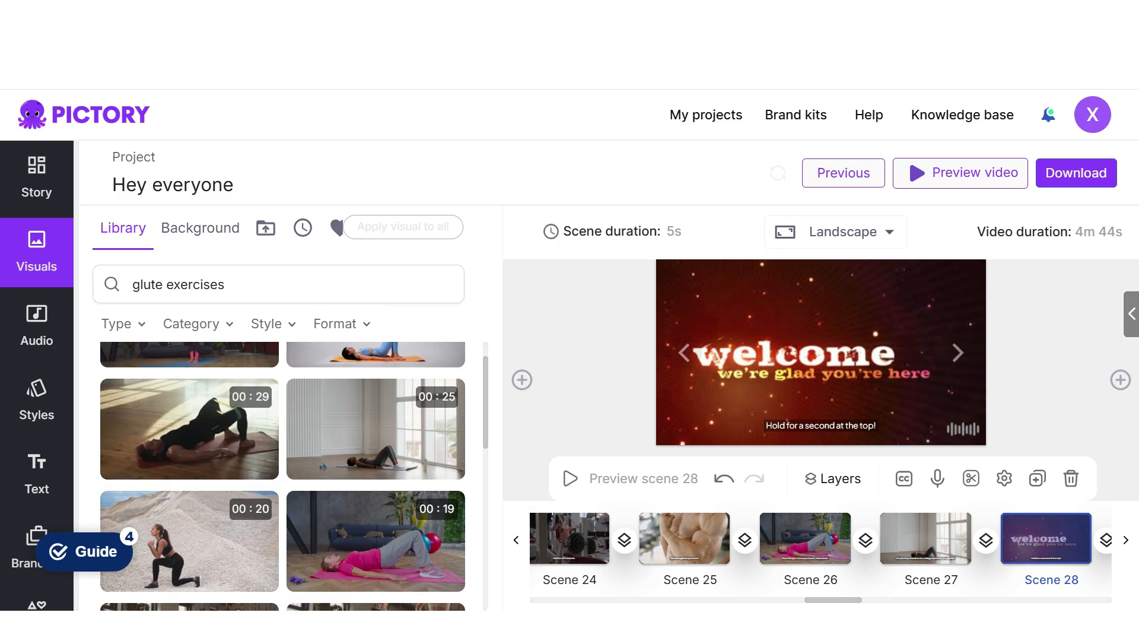
click(376, 541)
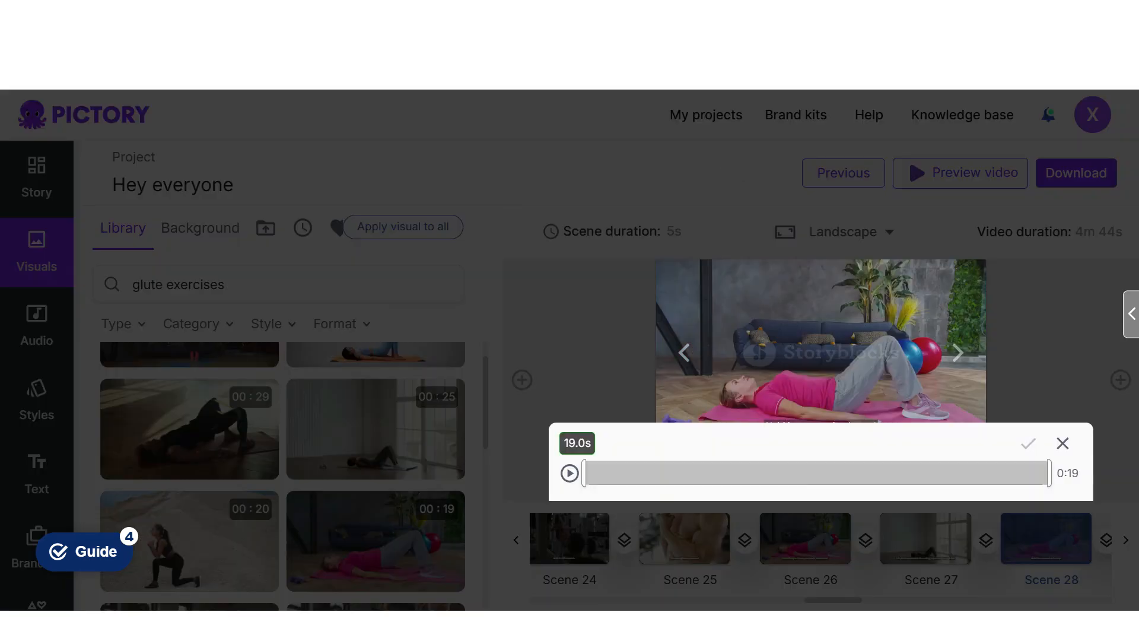
click(1028, 442)
click(767, 426)
- Search for "jumping jacks" and replace scene 29's visual with the clip of a sportsman doing jumping jacks outdoors
click(958, 352)
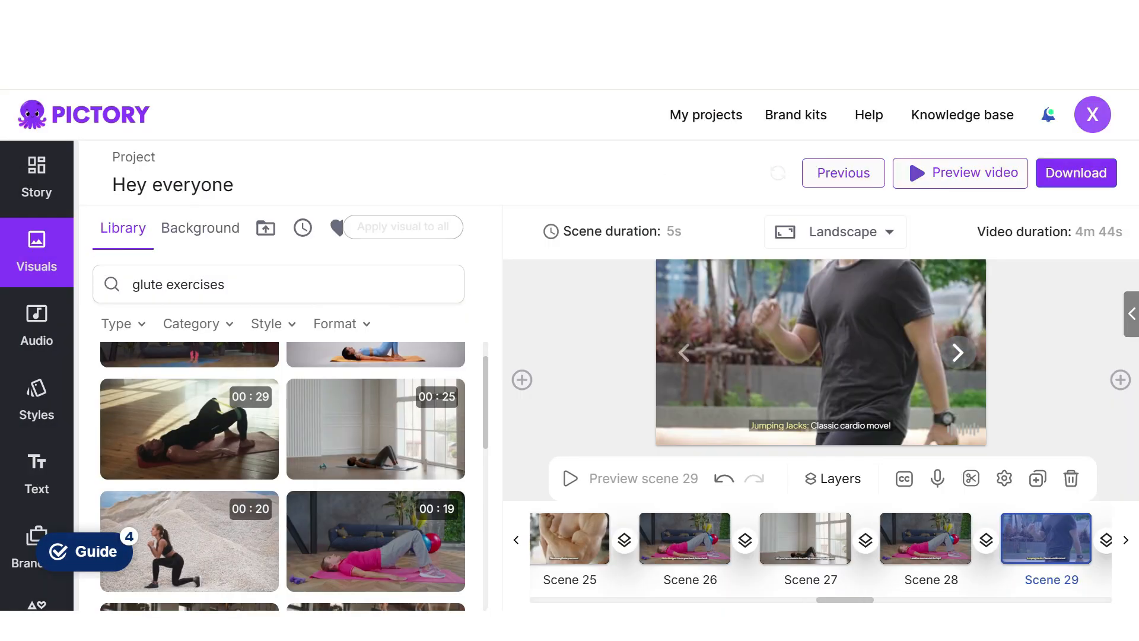
click(261, 285)
click(432, 285)
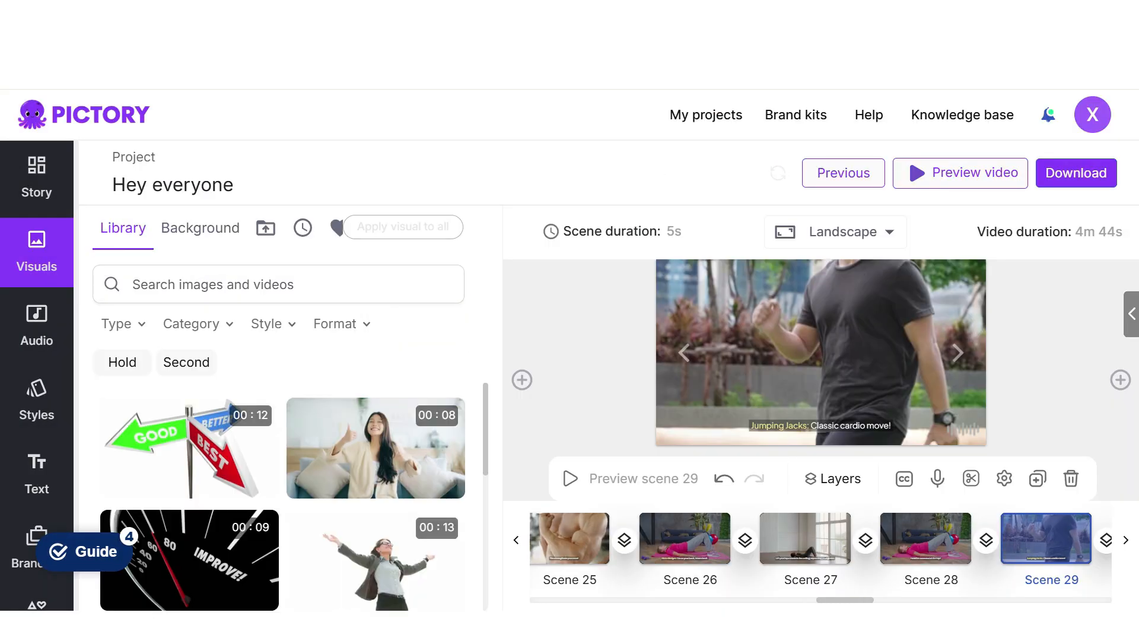
text(jumping jacks)
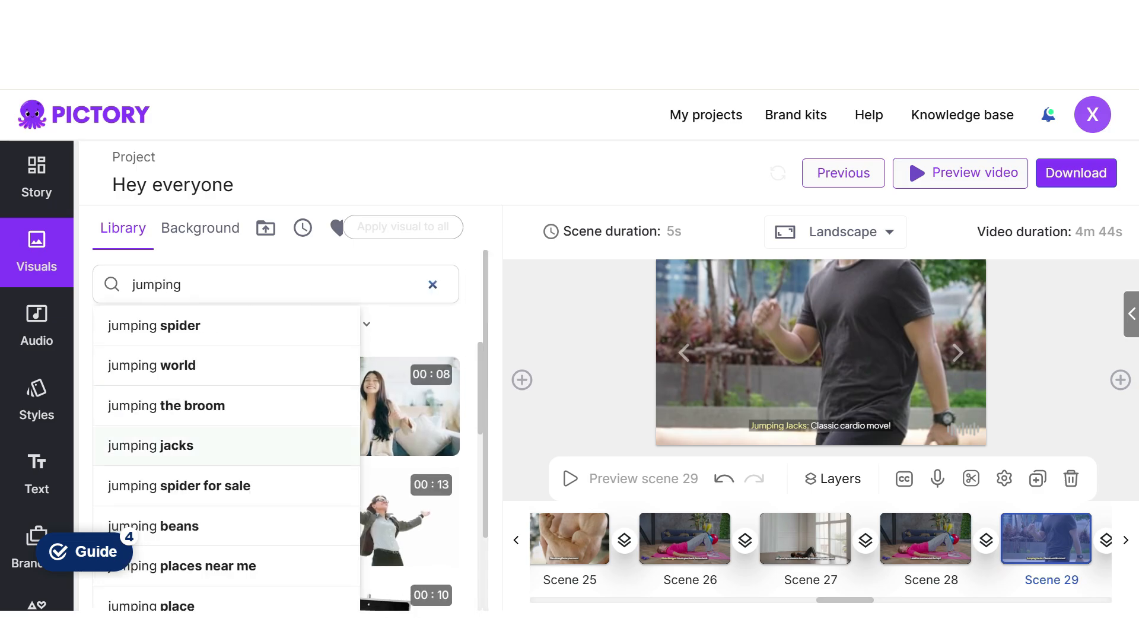
click(150, 445)
click(178, 403)
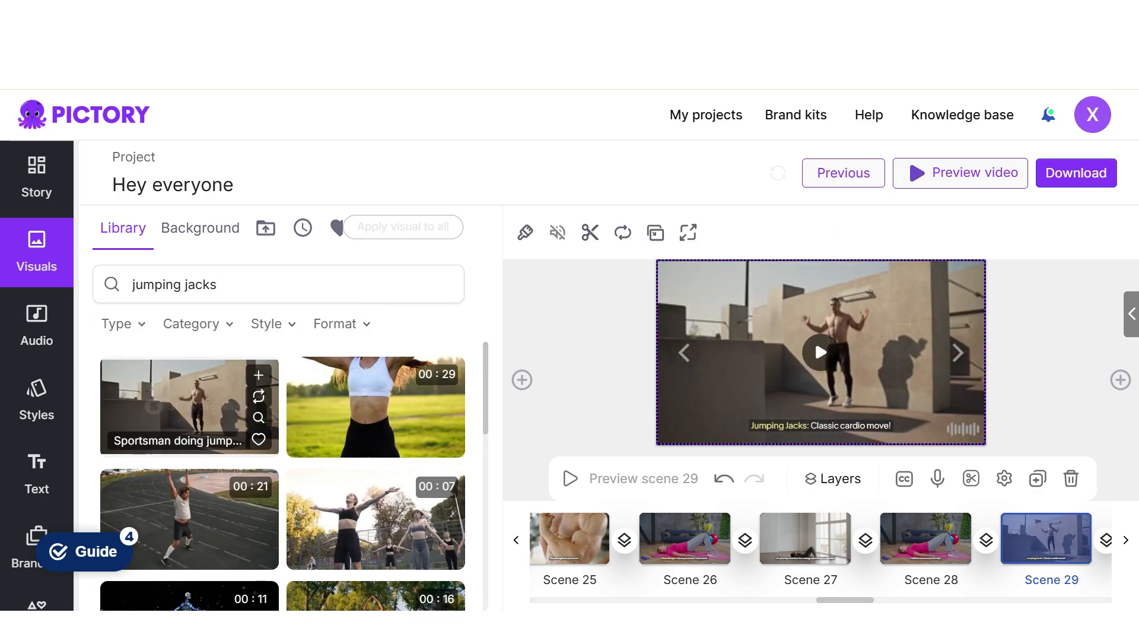
- Review the visuals of scenes 30, 31 and 32 against their captions and clear the library search
click(958, 353)
scroll(283, 474, down, 5)
scroll(282, 475, up, 5)
click(438, 285)
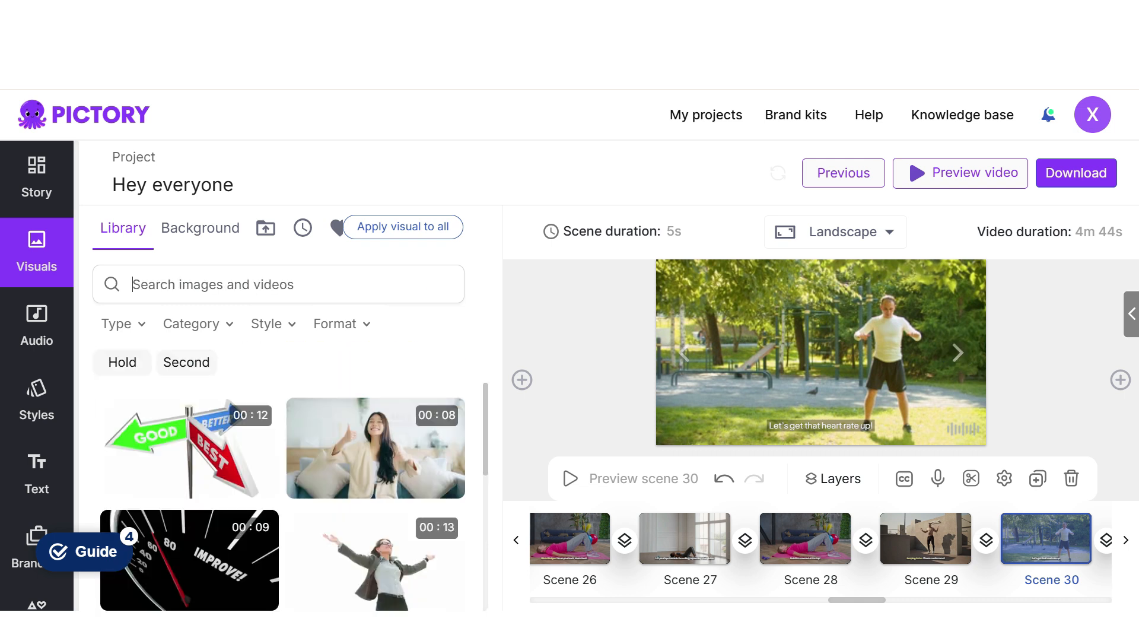
click(958, 352)
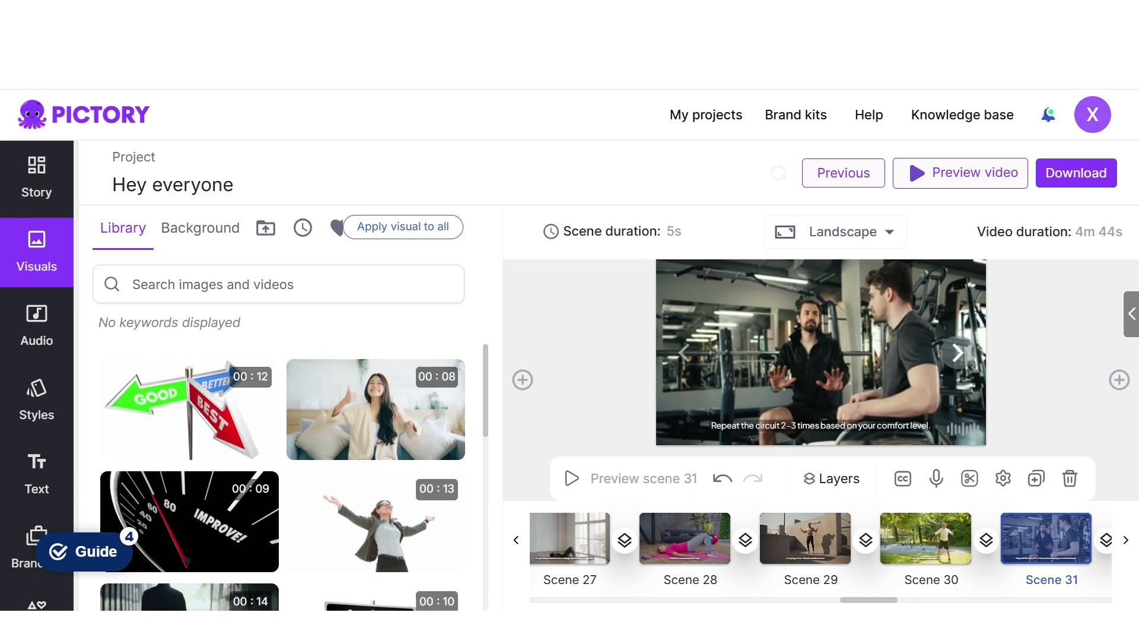
click(958, 352)
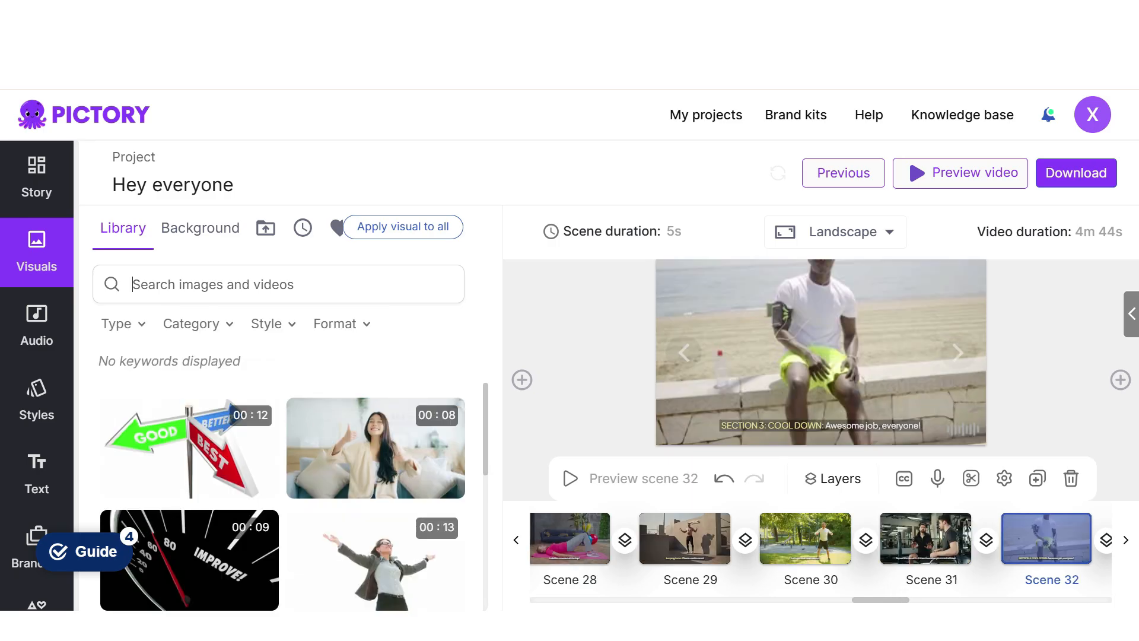
click(831, 350)
- Search for "fitness" and replace scene 33's visual with the 16-second clip of a person meditating cross-legged
click(958, 352)
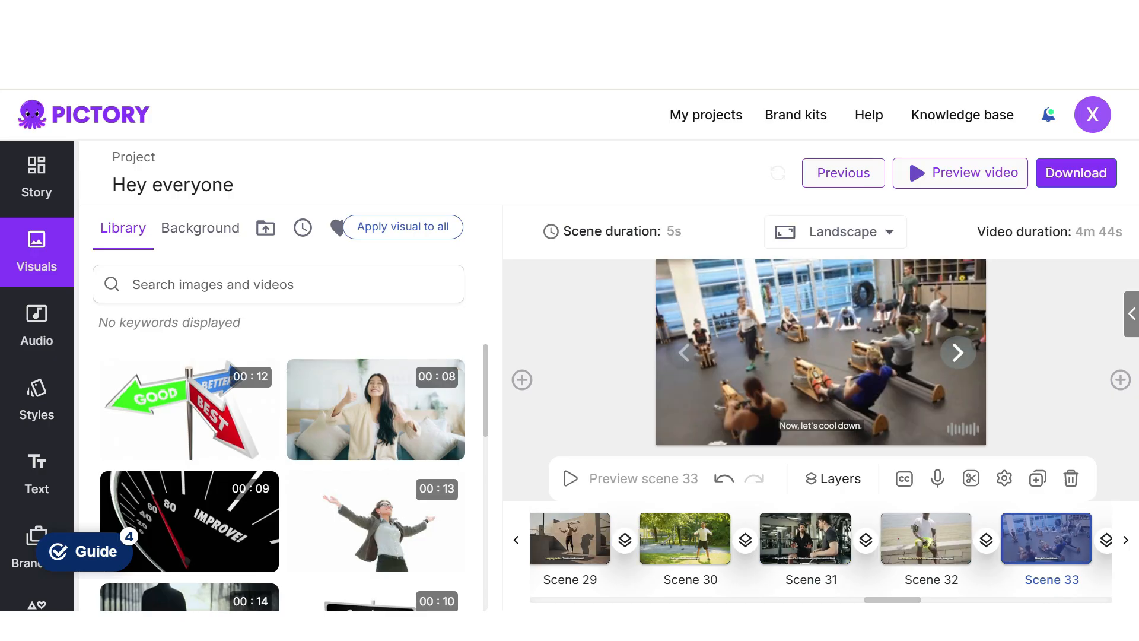
click(814, 341)
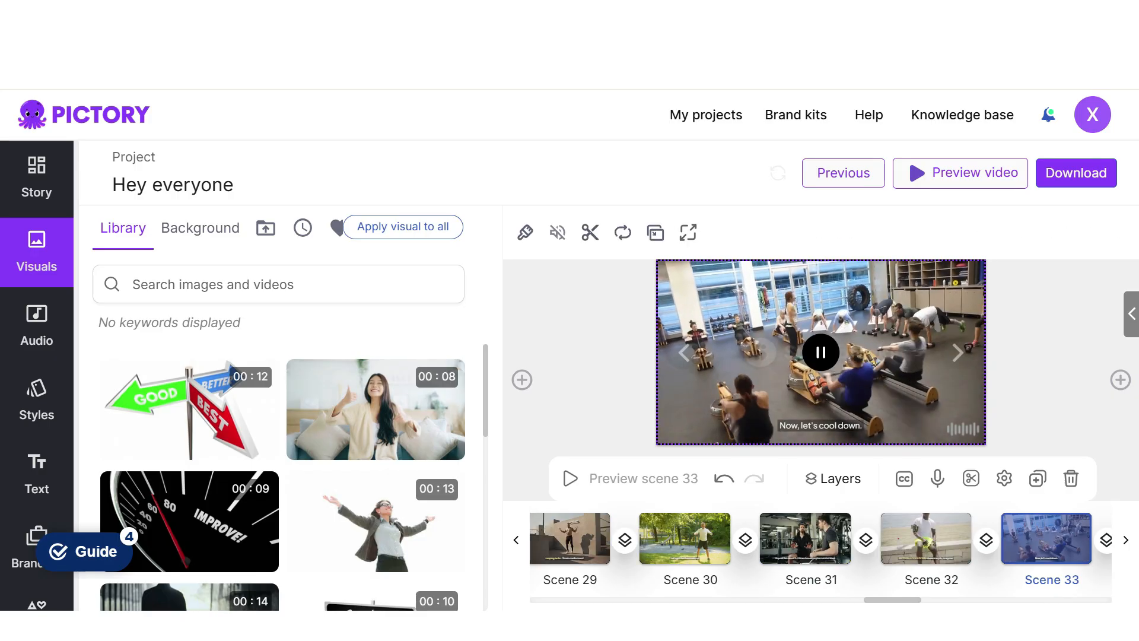
text(fitness)
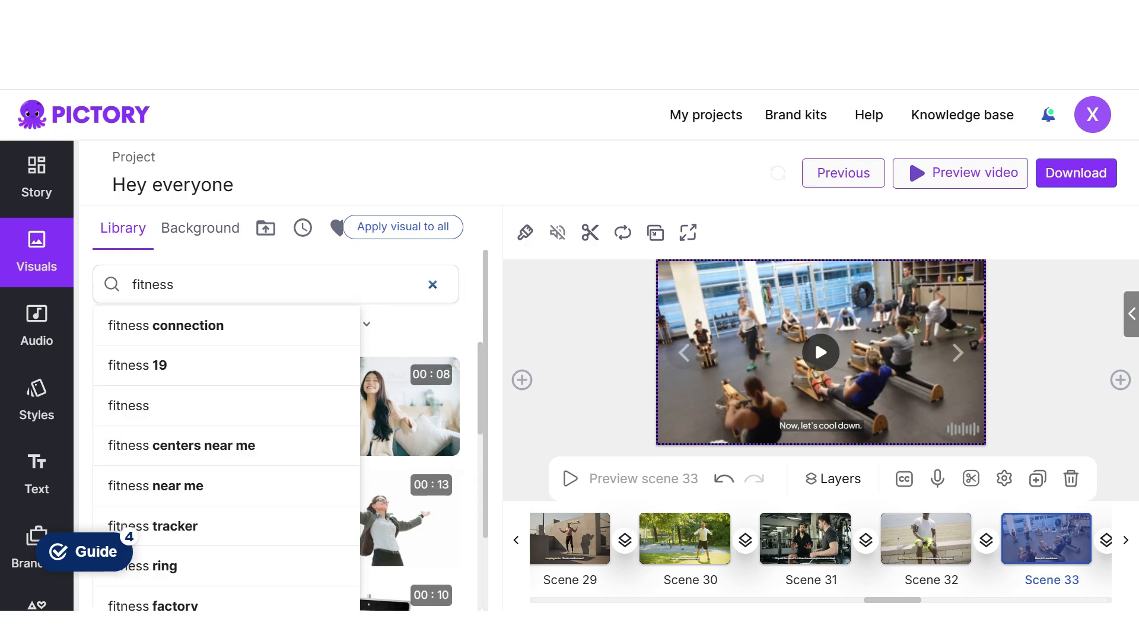
key(Return)
scroll(368, 468, down, 3)
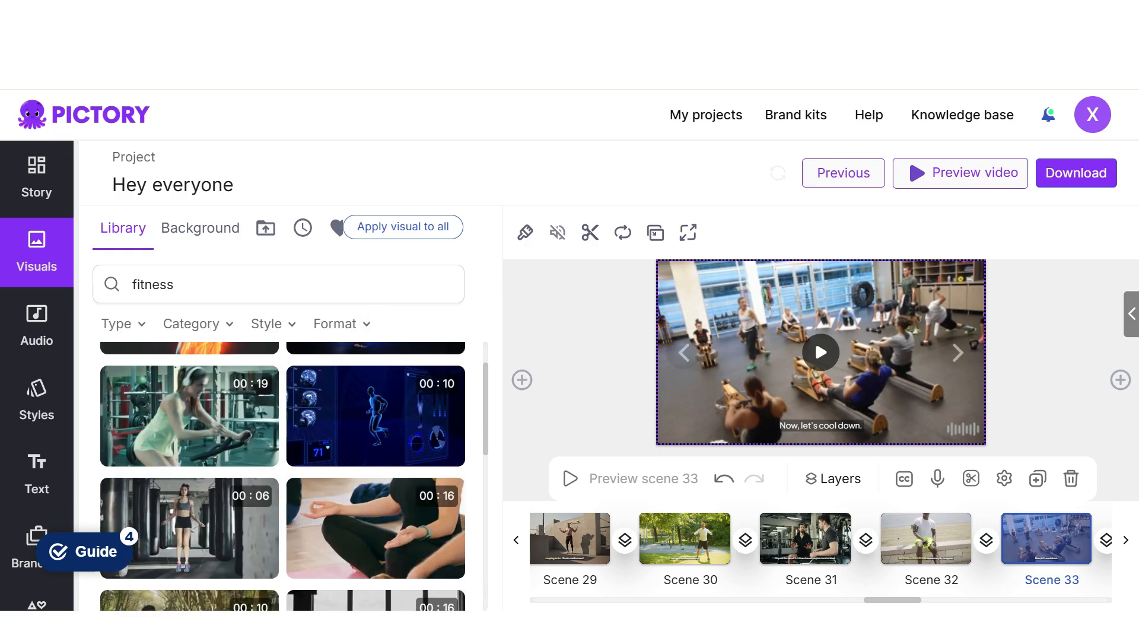
click(368, 468)
- Look through the "fitness" results for a scene 34 visual, and search for fitness cool-down clips and for "cool"
click(957, 353)
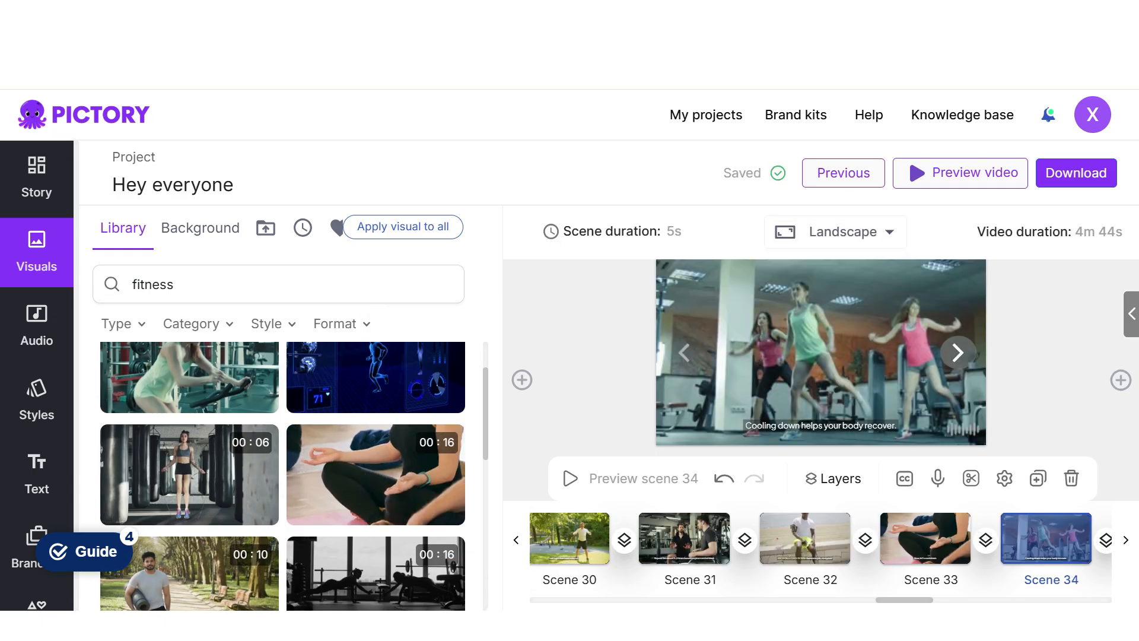
scroll(283, 475, down, 6)
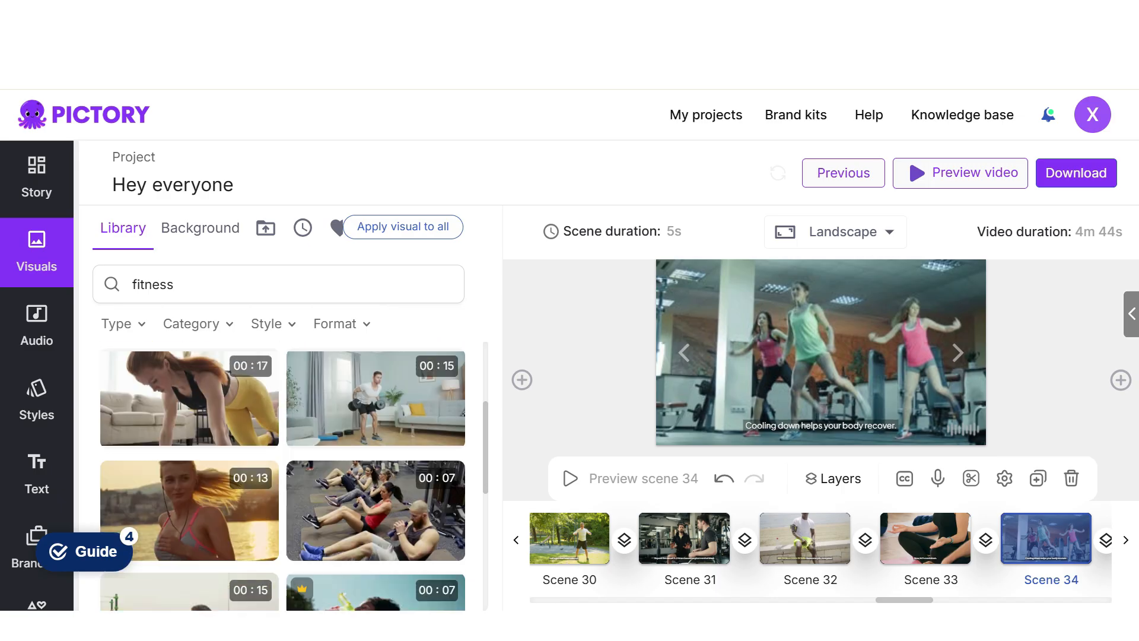
scroll(283, 474, down, 10)
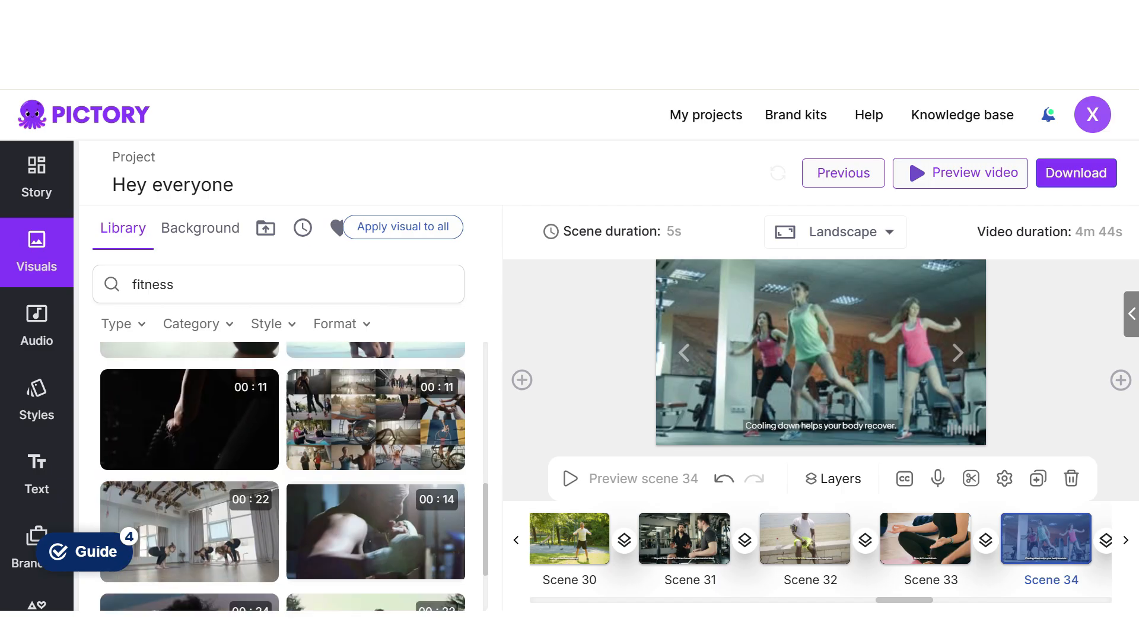
scroll(283, 474, down, 5)
click(278, 284)
click(432, 285)
text(fitness coole down)
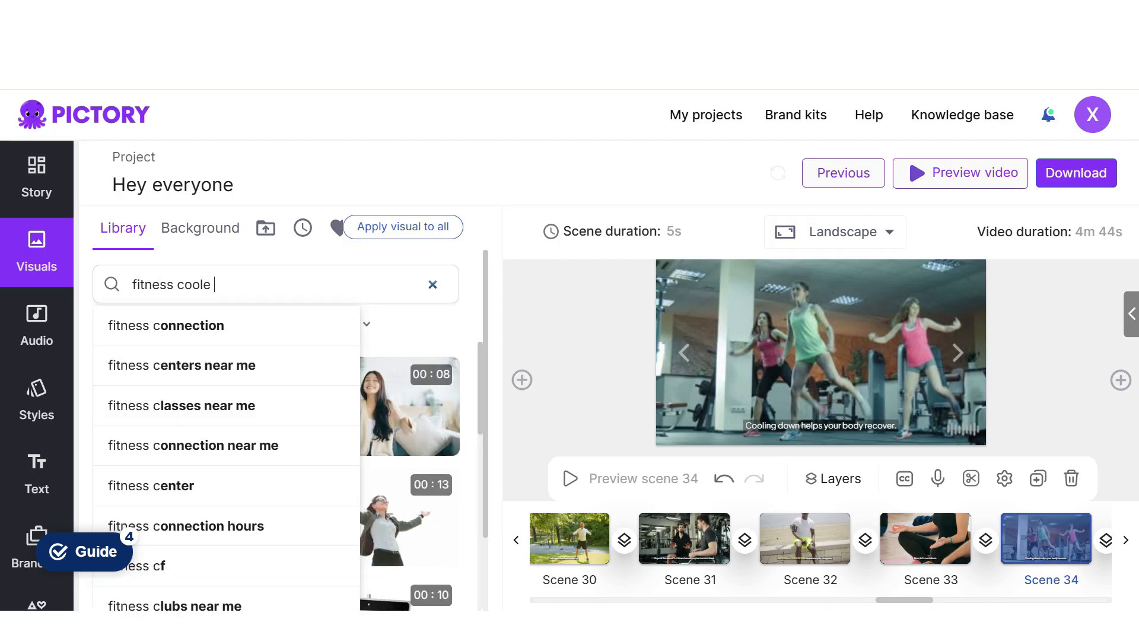
key(Return)
text(cool)
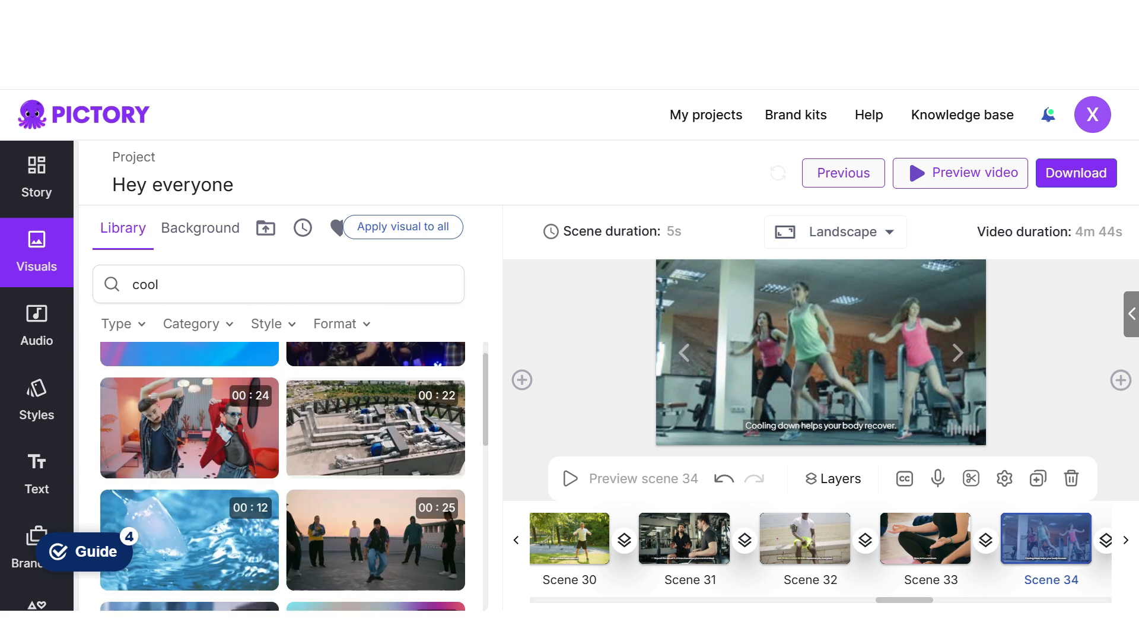
scroll(283, 475, down, 3)
scroll(376, 403, down, 5)
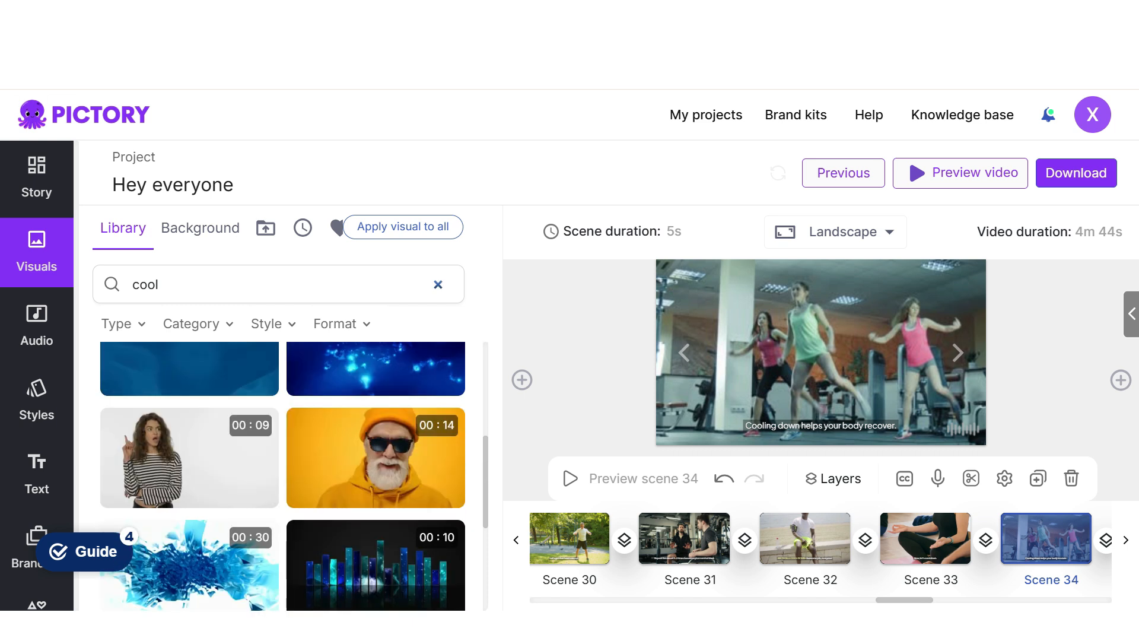
- Search for "fitness" again and replace scene 34's visual with the 13-second clip of a girl running at sunset
click(438, 285)
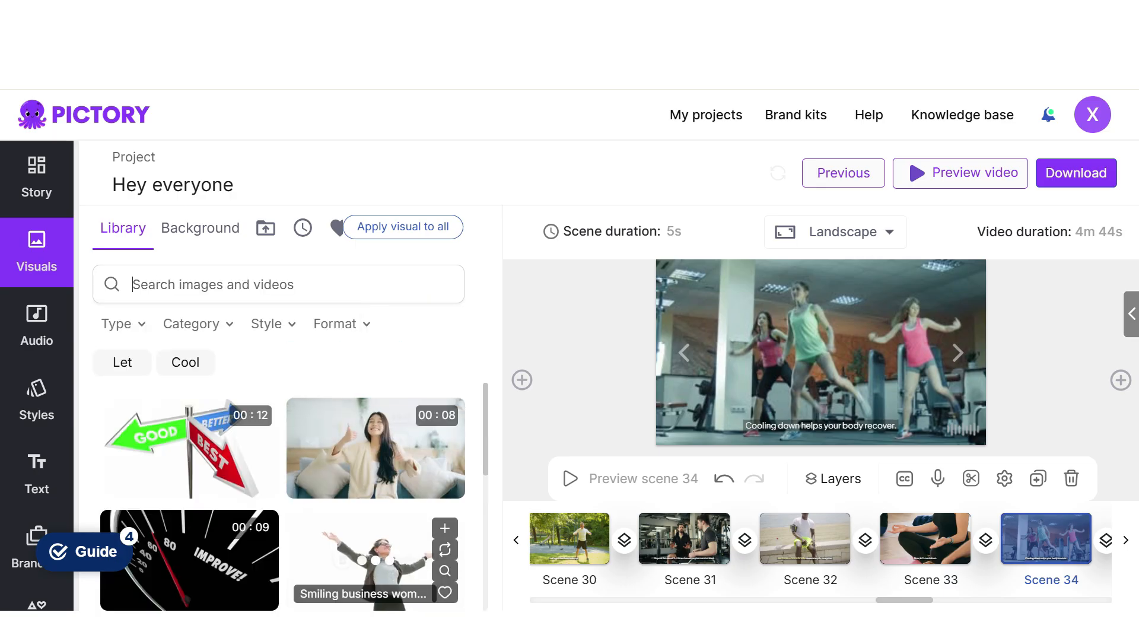
text(fitness)
key(Return)
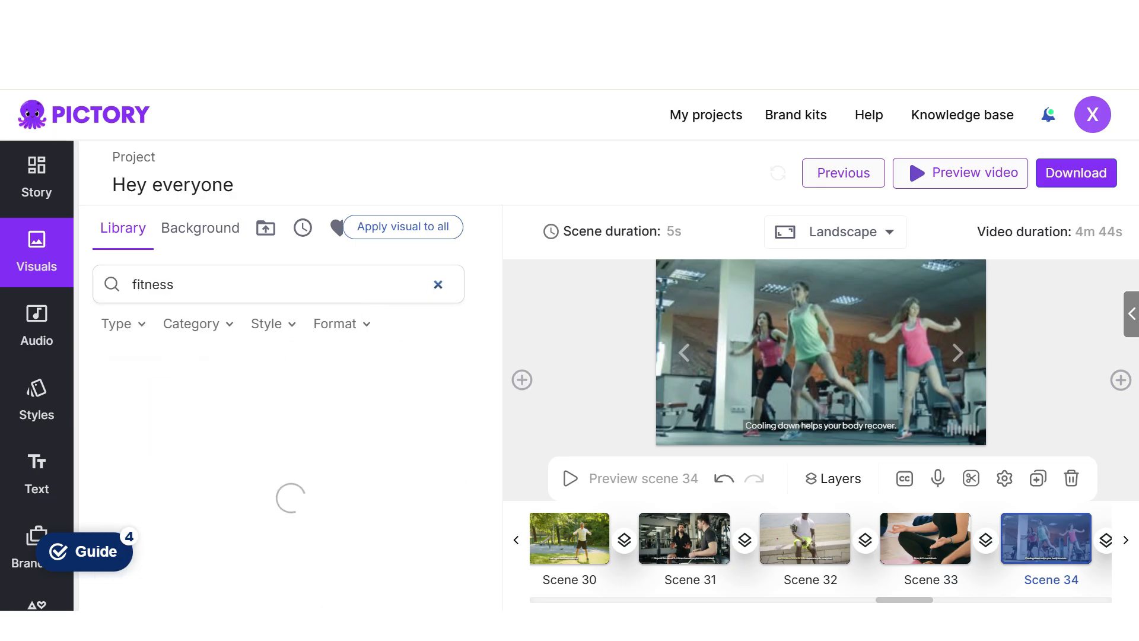
click(821, 353)
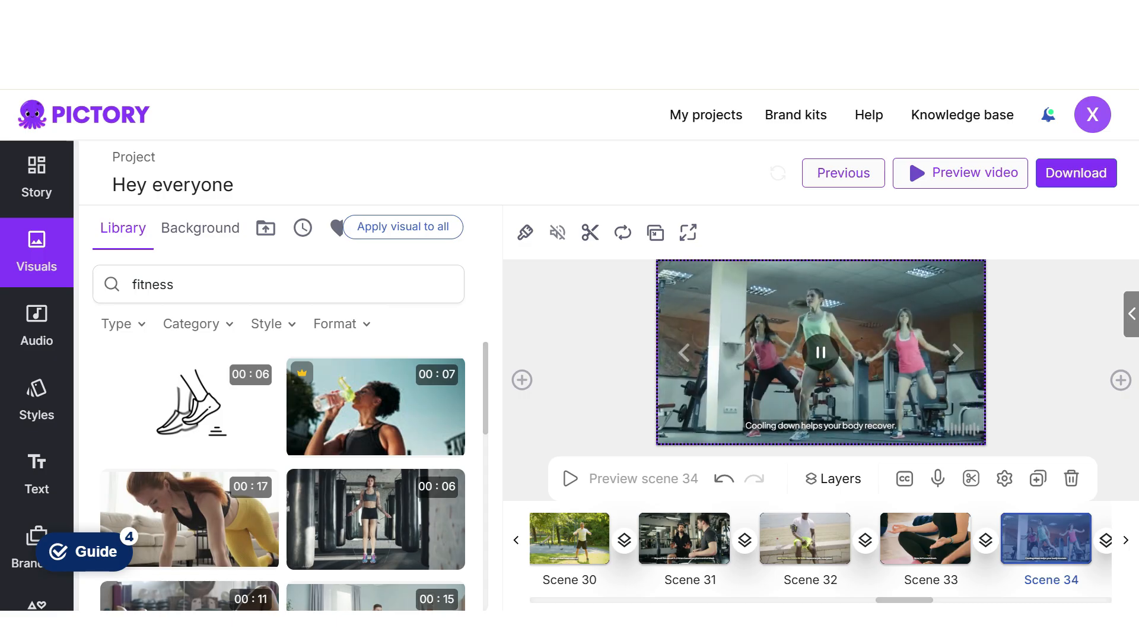
scroll(282, 475, down, 10)
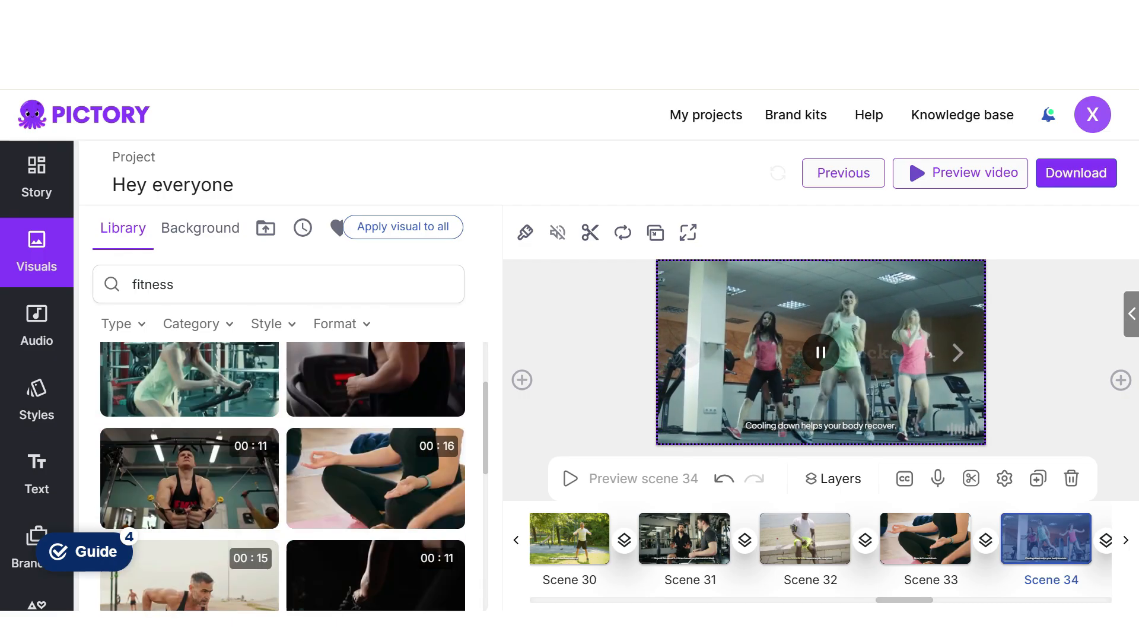
scroll(283, 475, down, 10)
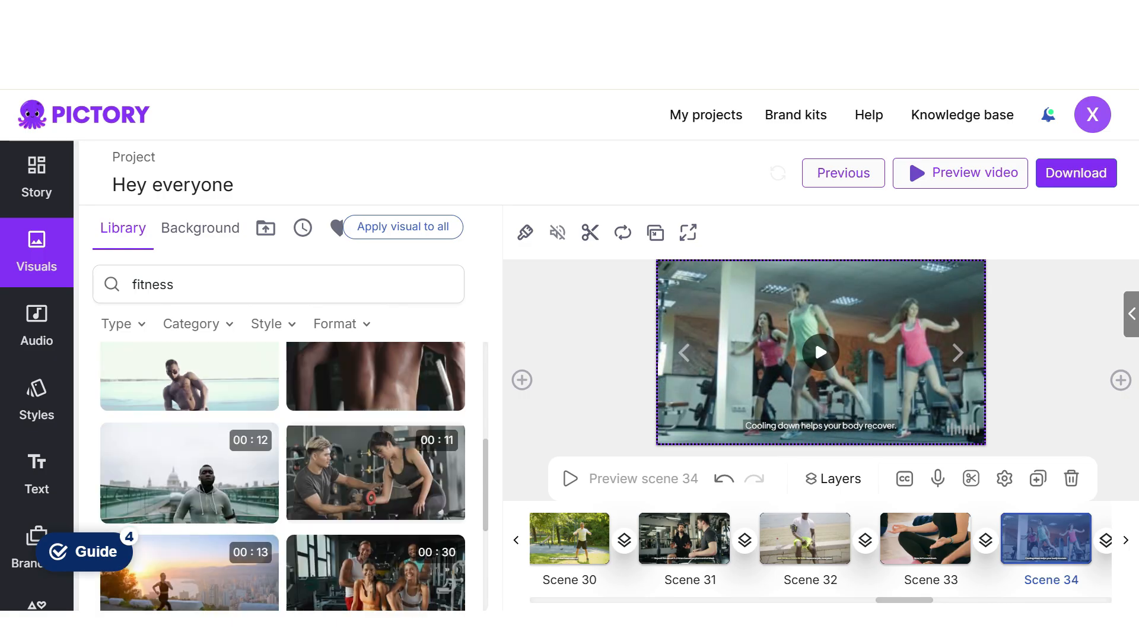
scroll(190, 498, down, 3)
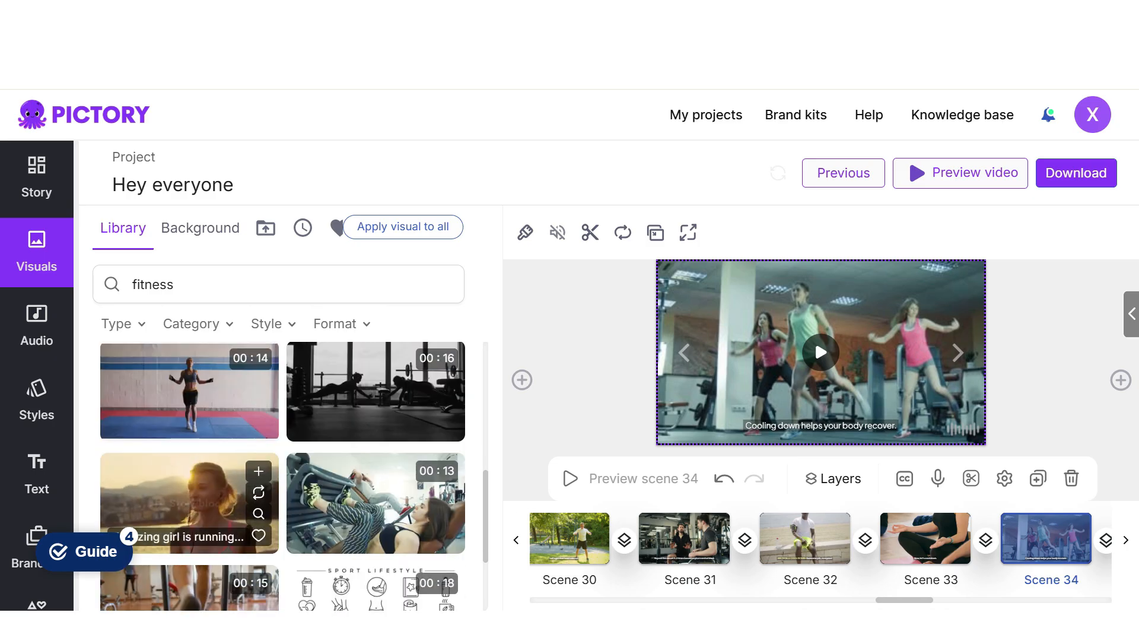
click(178, 499)
- Search for "stretches", replace scene 35's visual with the 15-second clip of a man exercising on a blue mat, and trim it
click(958, 352)
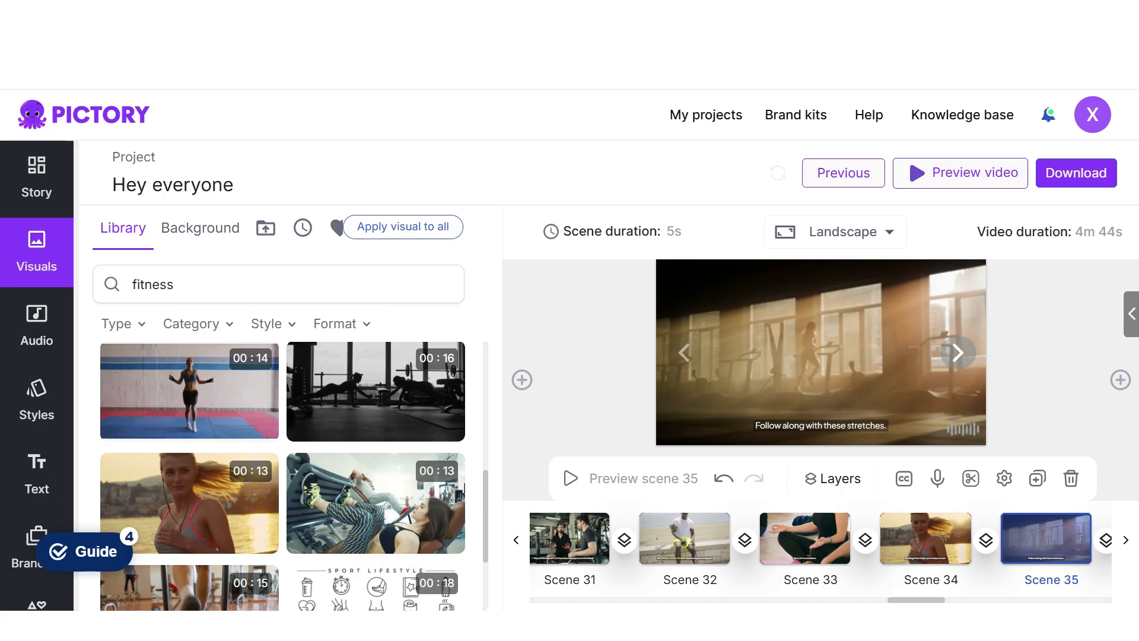
click(438, 285)
click(129, 363)
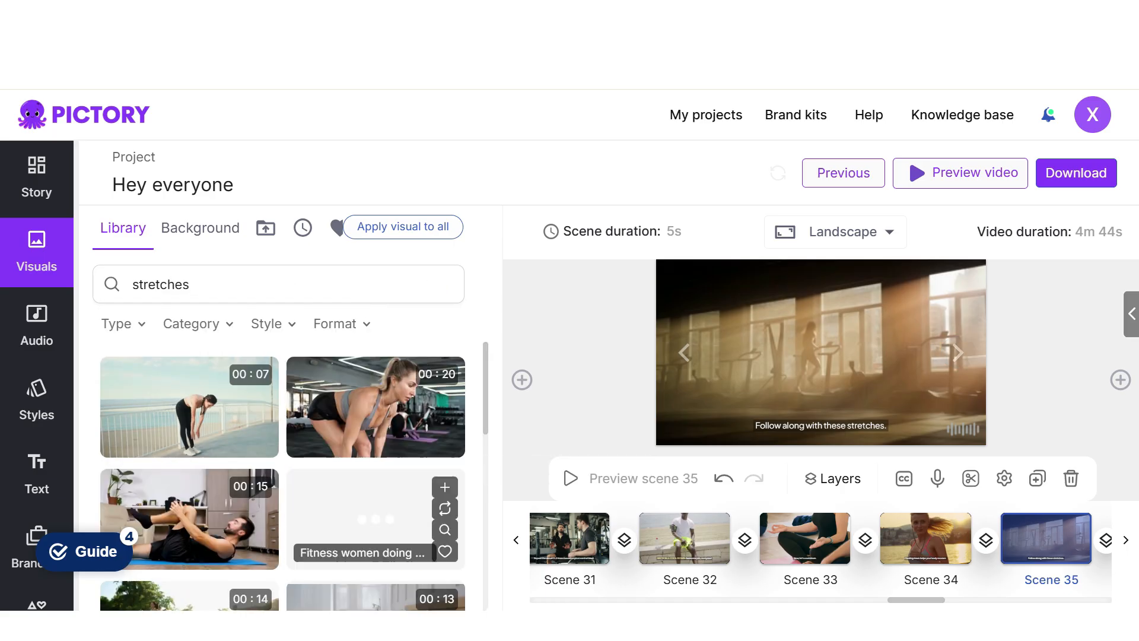
click(189, 519)
click(971, 478)
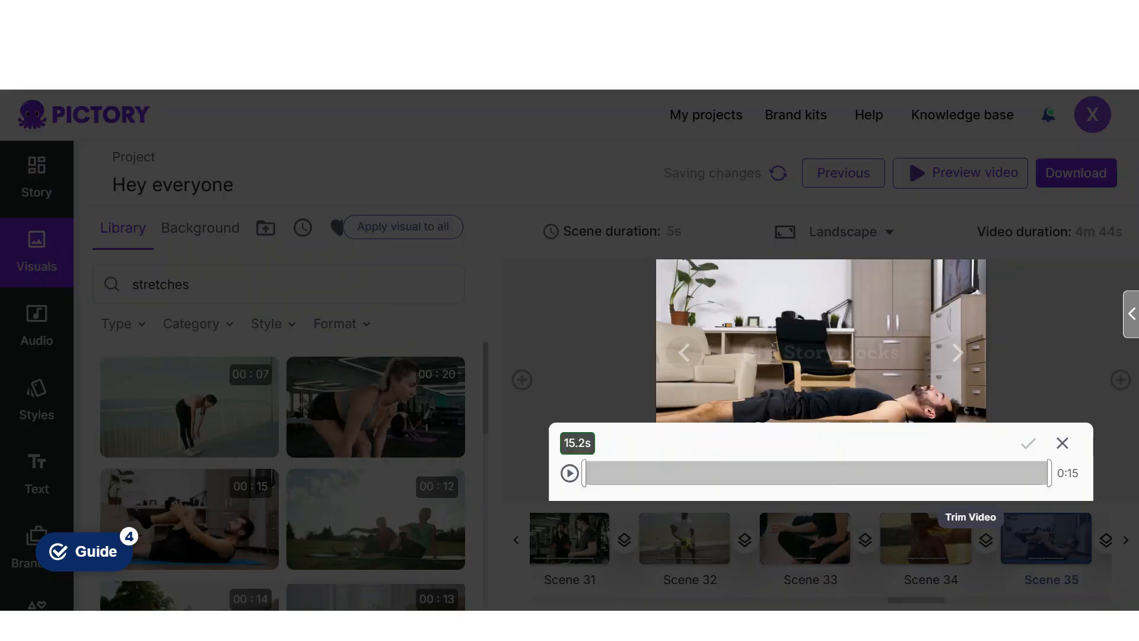
click(1028, 444)
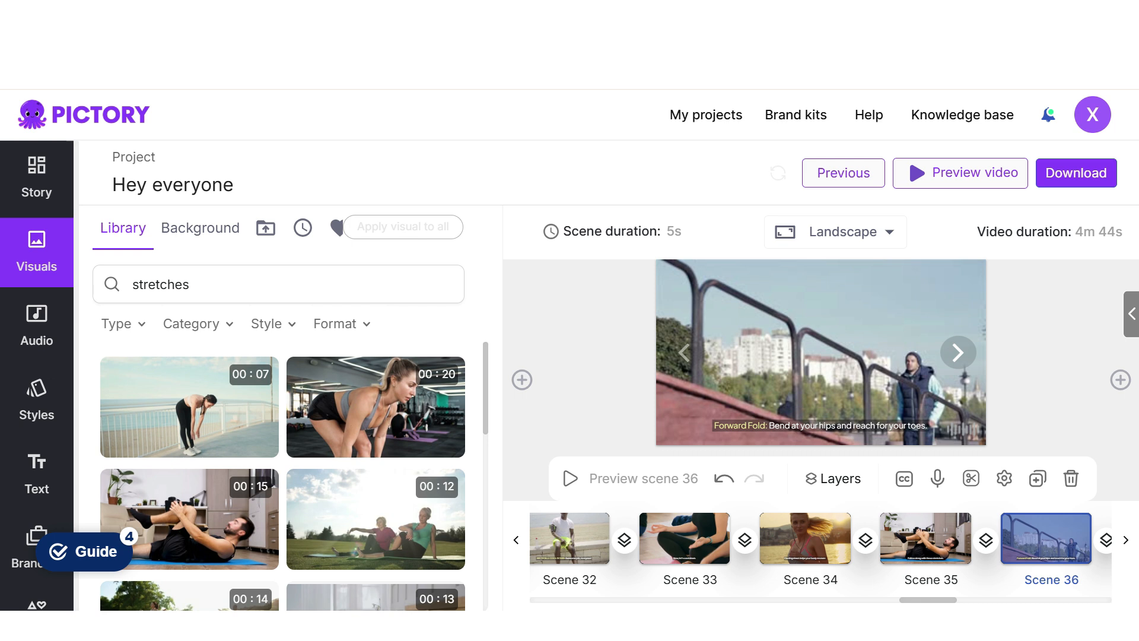
- Replace scene 36's visual with the 12-second clip of women stretching on grass and scene 37's with the 8-second clip of a woman stretching on a green mat
click(360, 519)
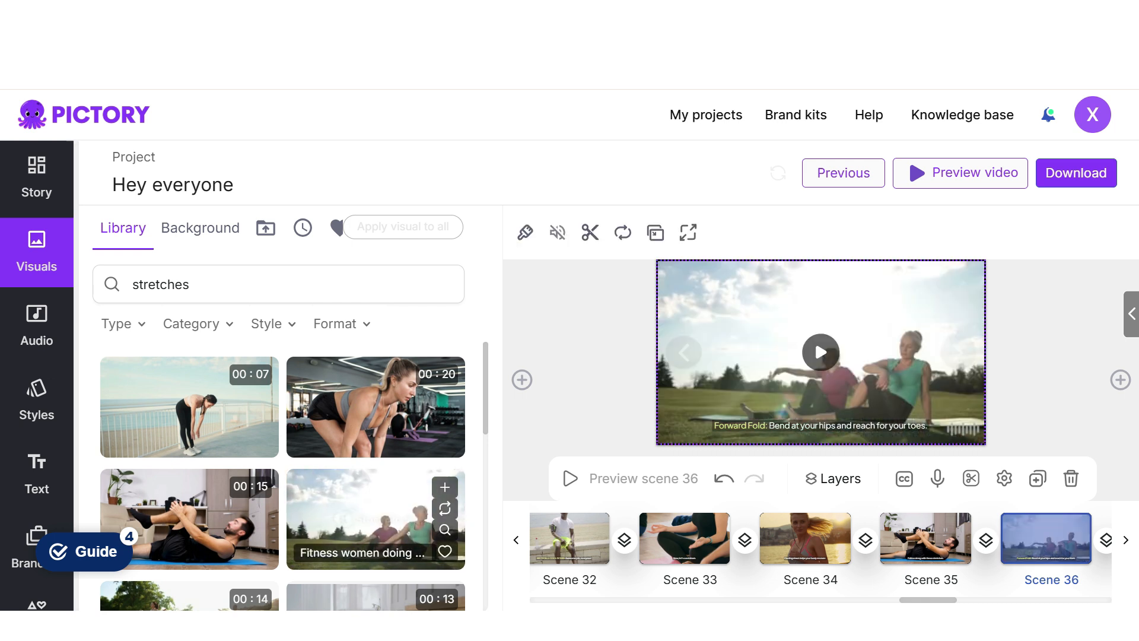
click(957, 352)
scroll(282, 475, down, 4)
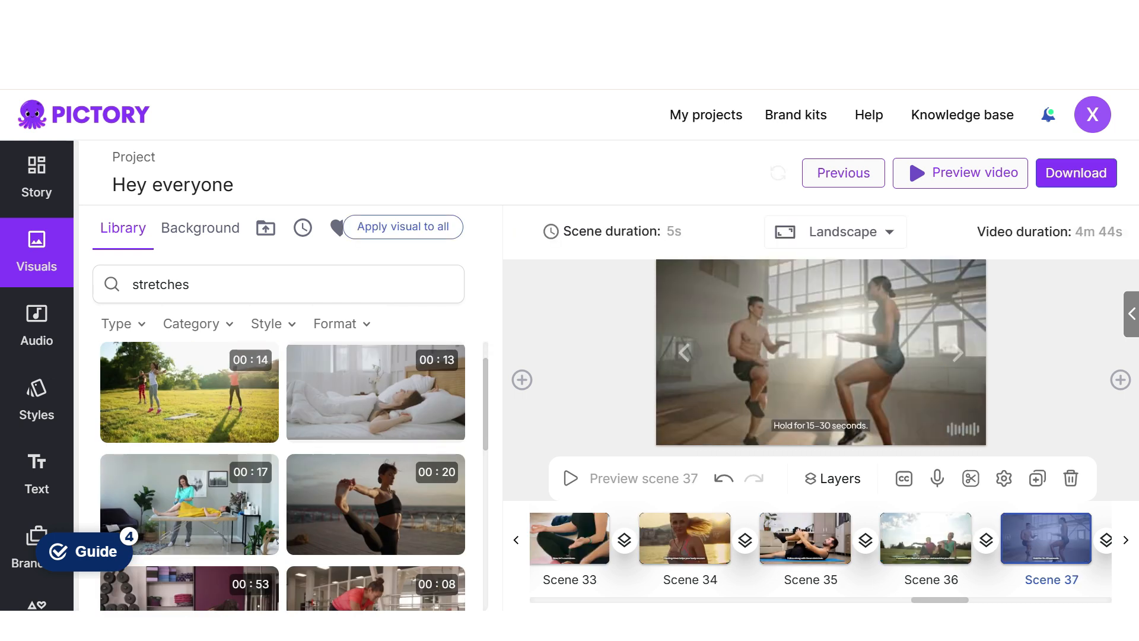
scroll(374, 474, down, 2)
click(958, 353)
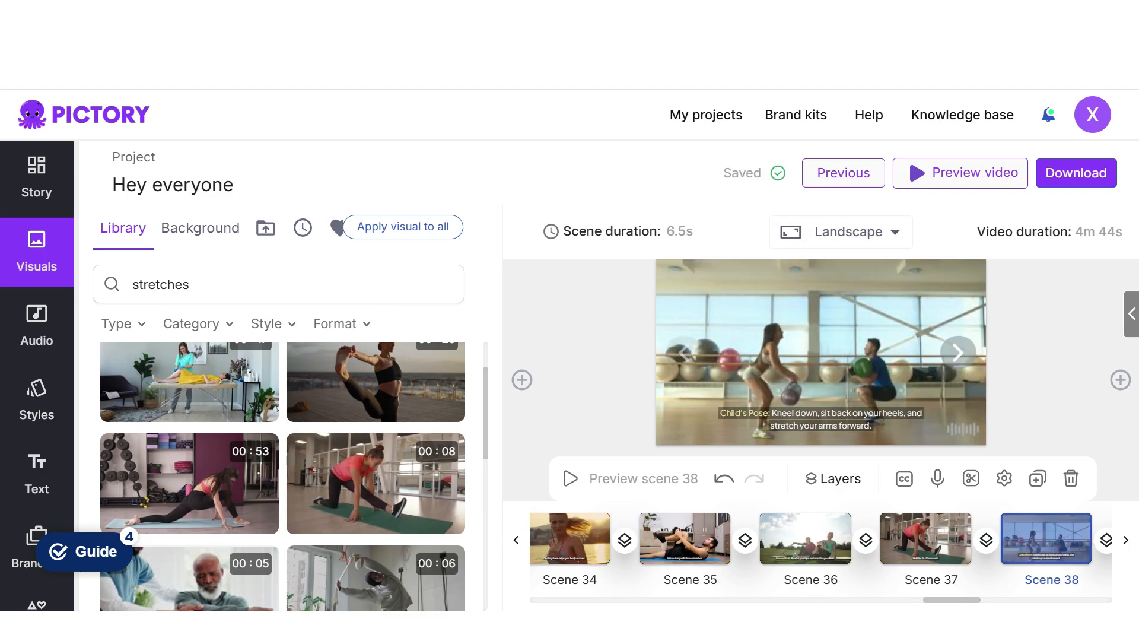
- Play scene 38's current visual and look through the "stretches" results for a Child's Pose clip
click(814, 340)
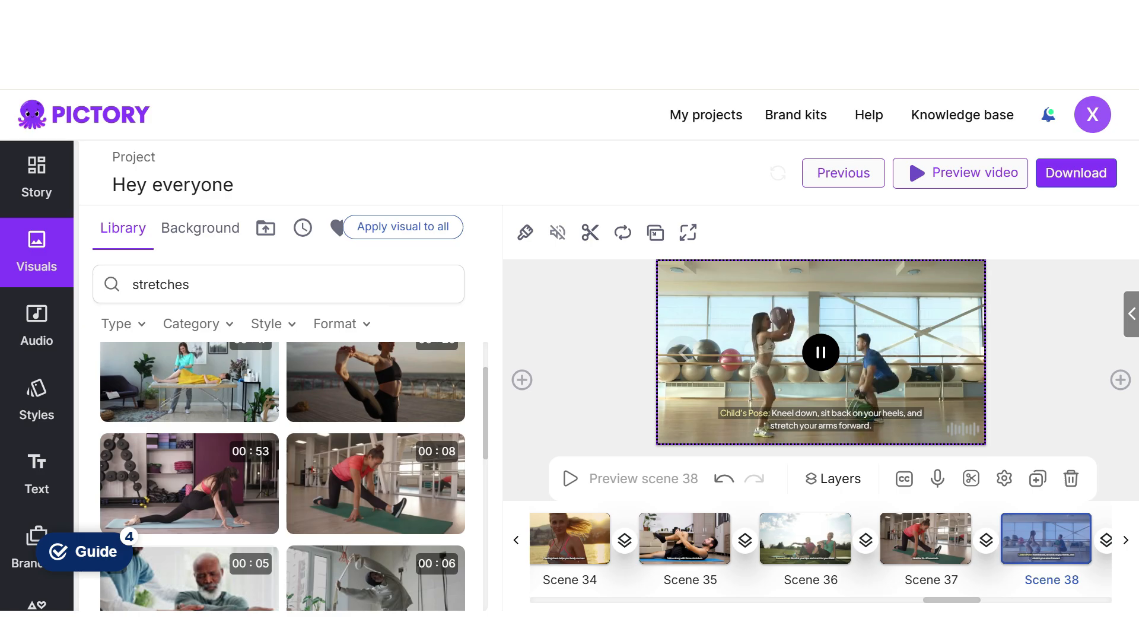
scroll(376, 385, down, 5)
scroll(376, 427, down, 3)
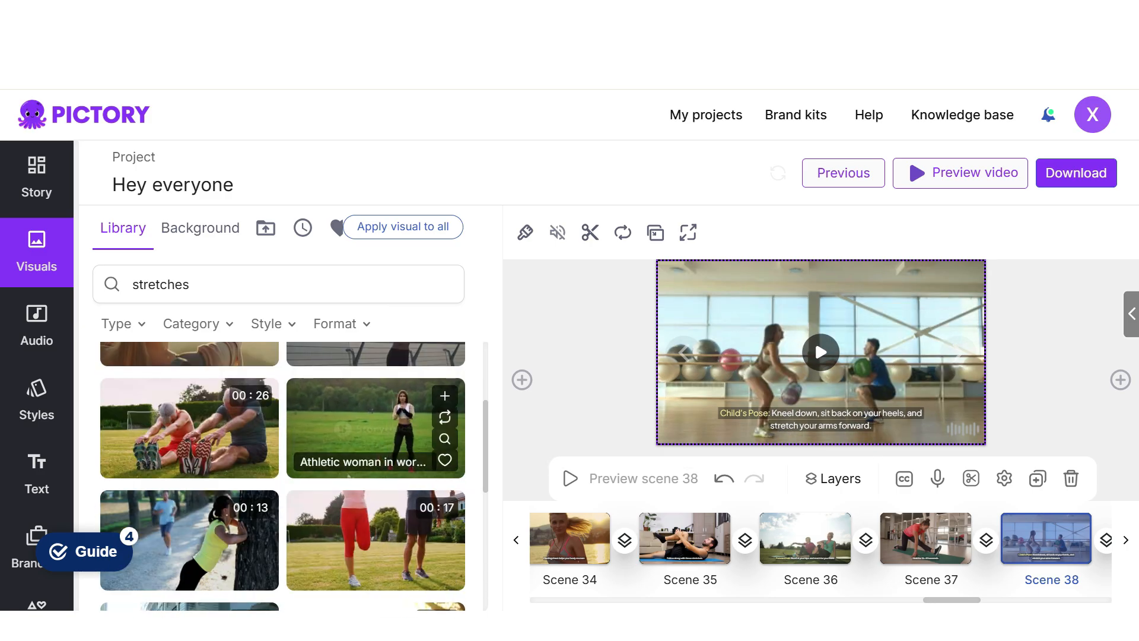
- Search for "breathe deeply" and replace scene 39's visual with the 7-second clip of an exhausted bearded runner
click(958, 352)
click(438, 285)
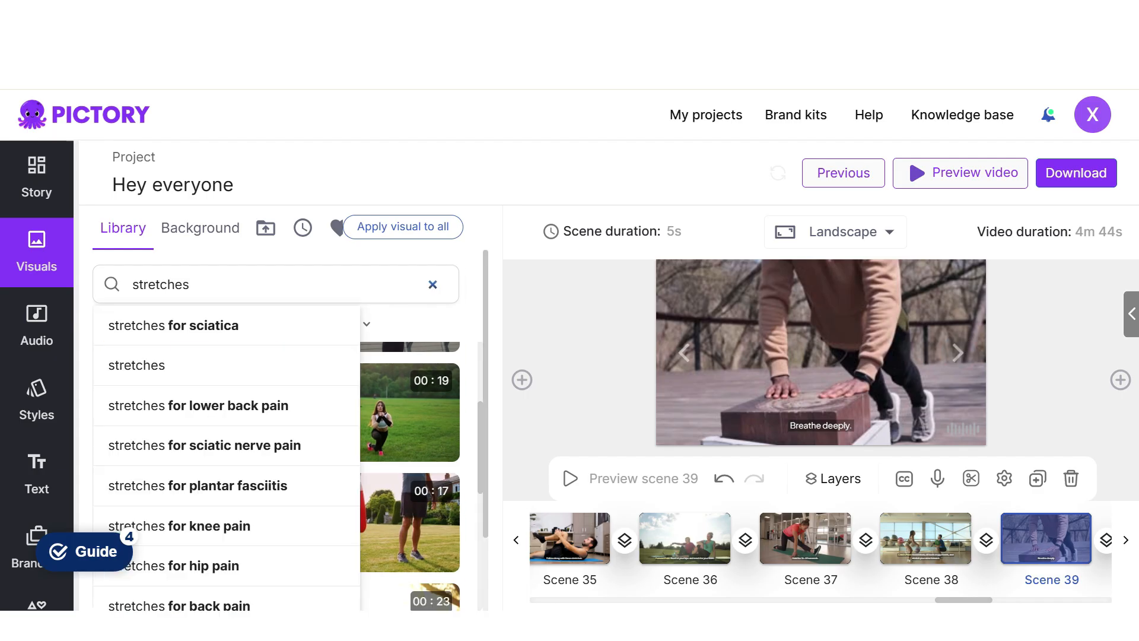
text(breathe deeply)
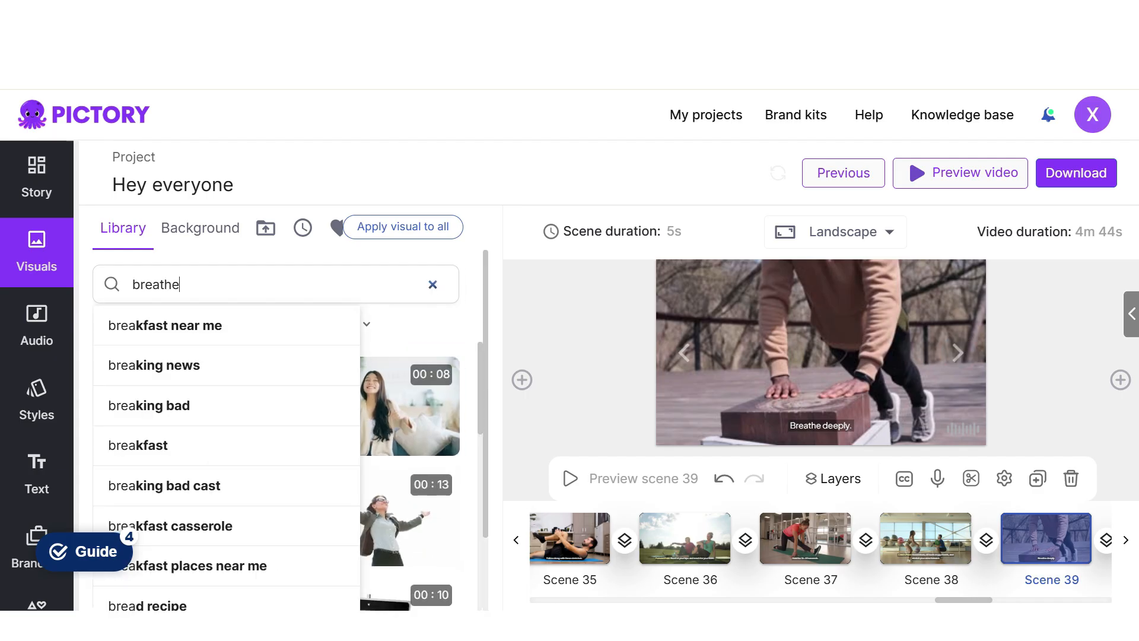
key(Return)
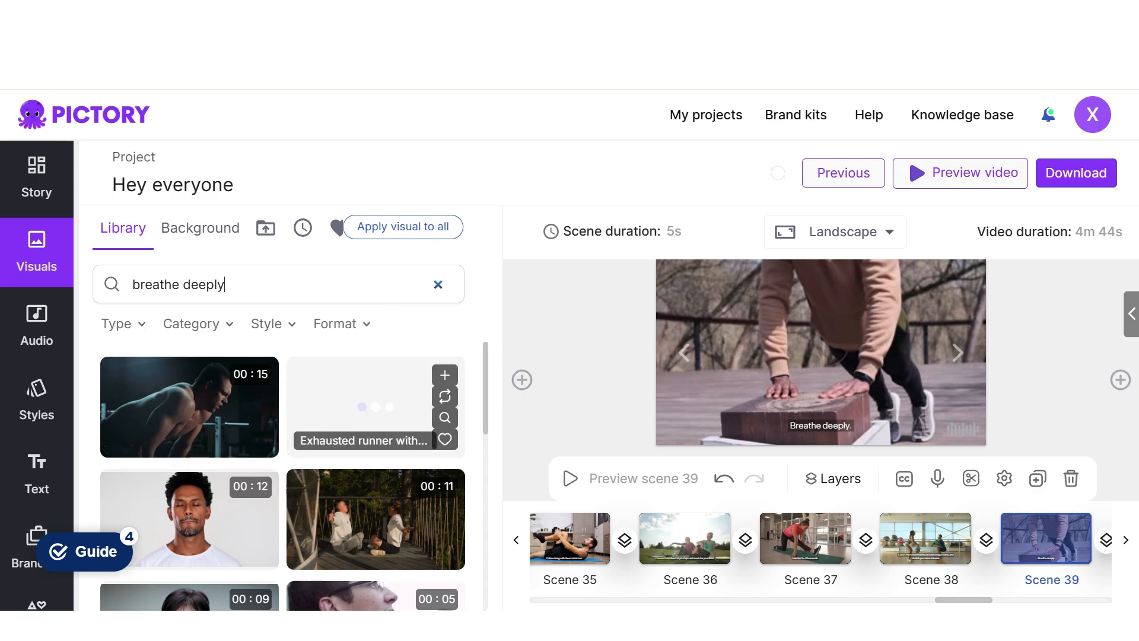
click(376, 406)
- Search for "cat cow stretch" and use the 16-second group yoga class clip for scene 40 and the 30-second seated woman clip for scene 41
click(957, 353)
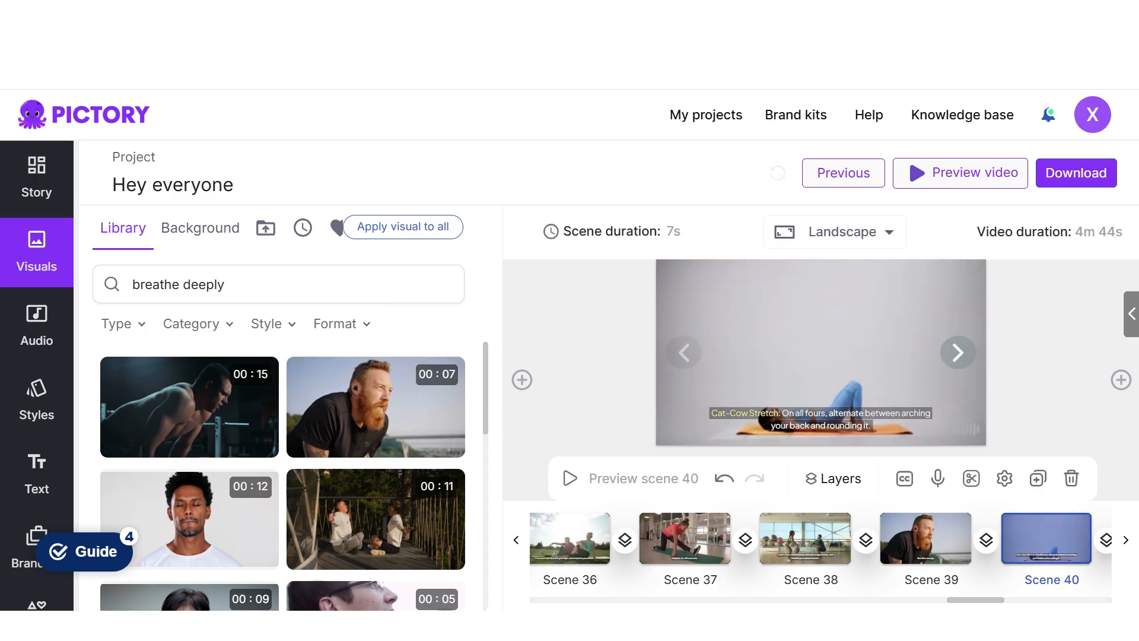
click(438, 285)
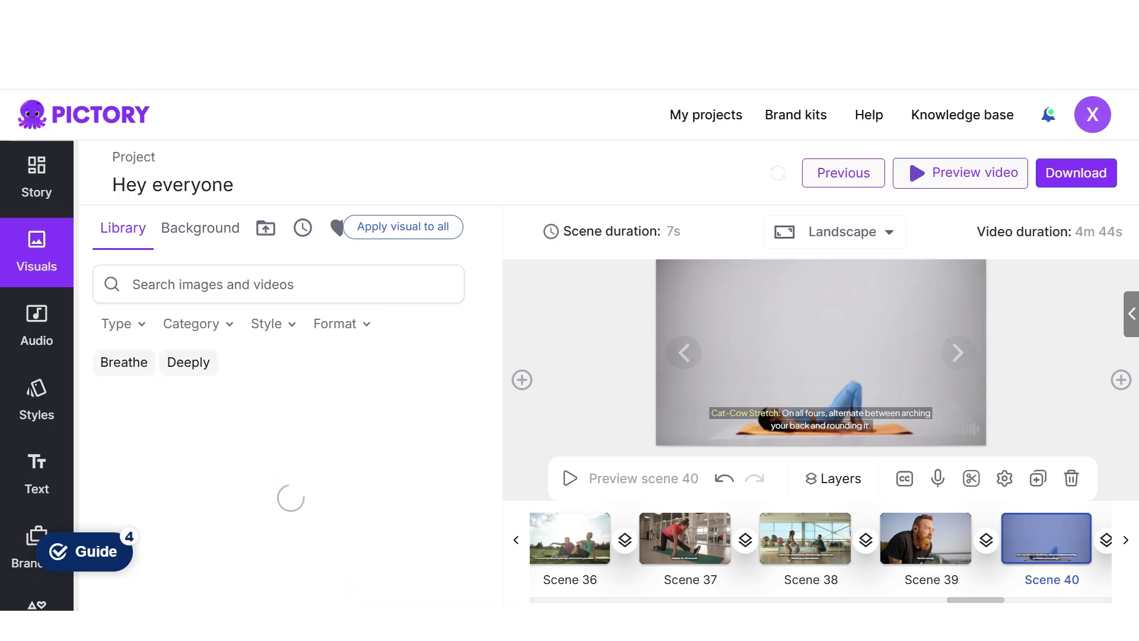
text(cat)
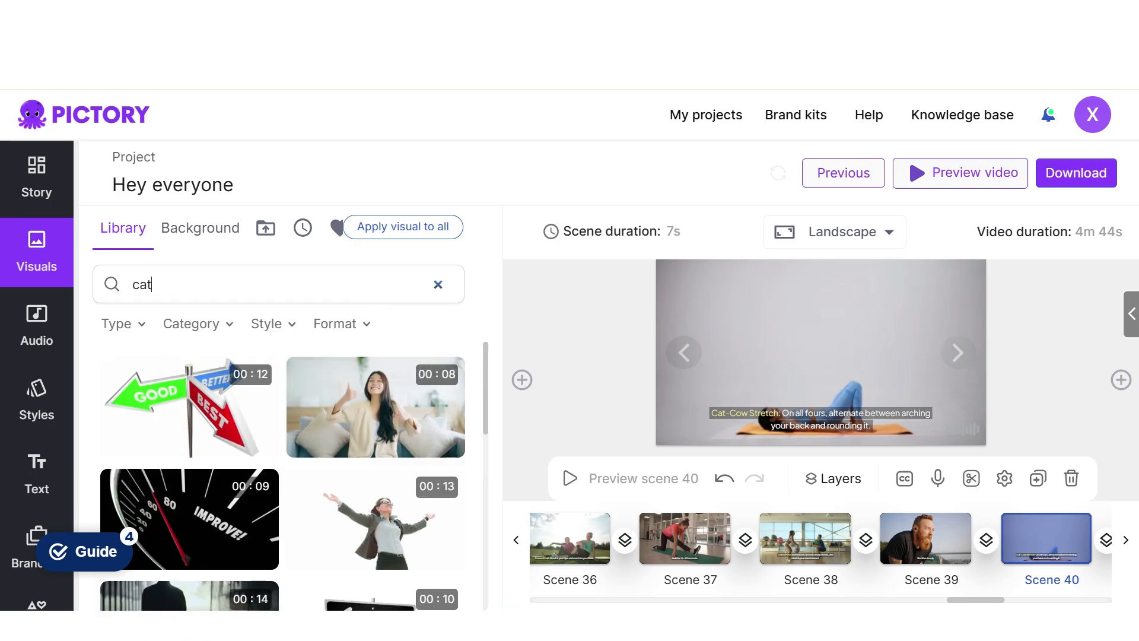
text( cow stretch)
key(Return)
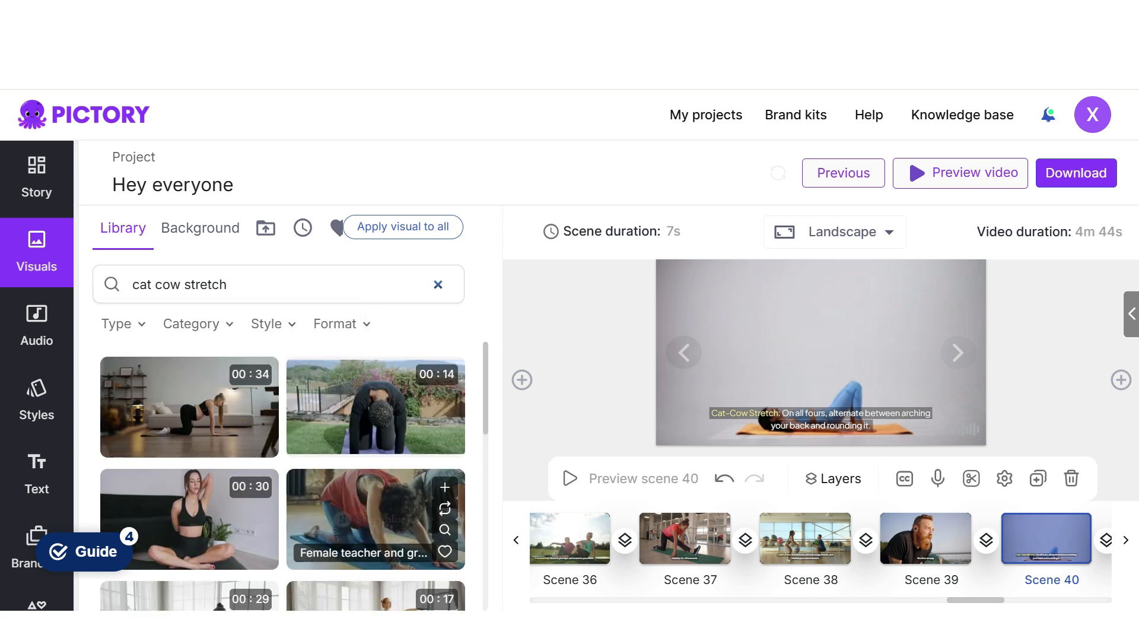
click(375, 519)
click(958, 352)
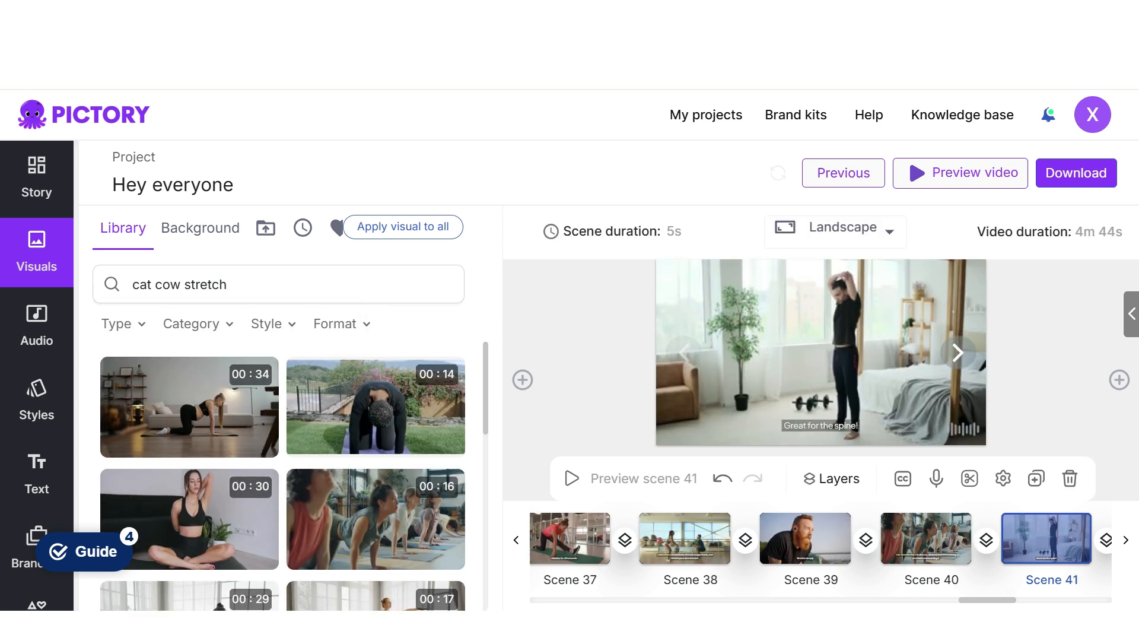
click(189, 519)
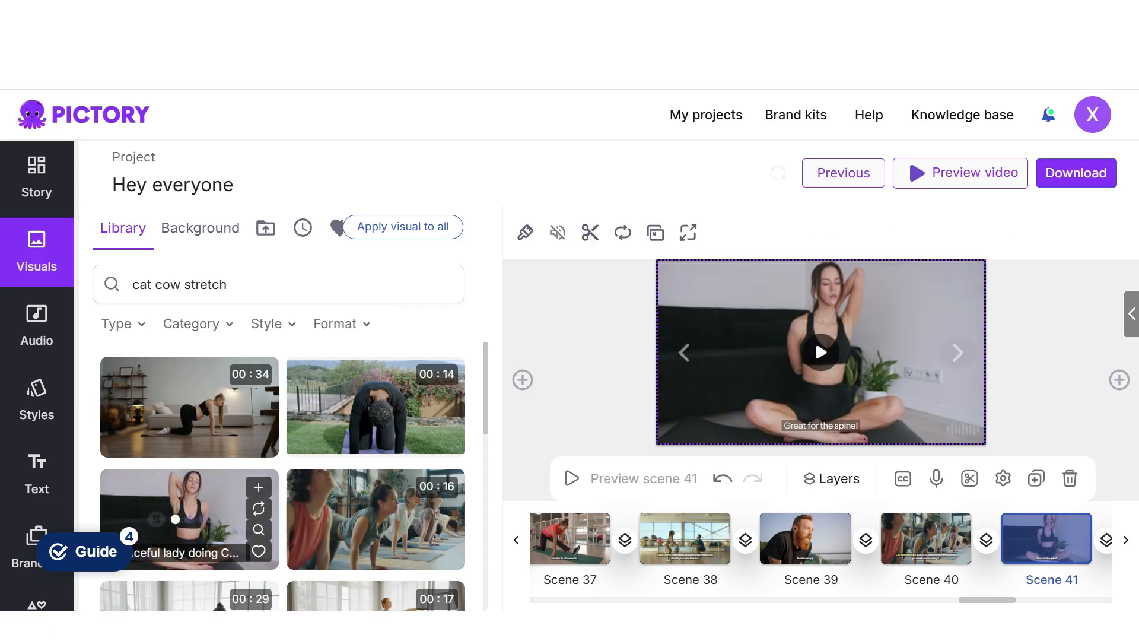
- Search for "stretch" and replace scene 42's visual with the 9-second clip of a woman doing a seated pre-workout stretch on a blue mat
click(958, 353)
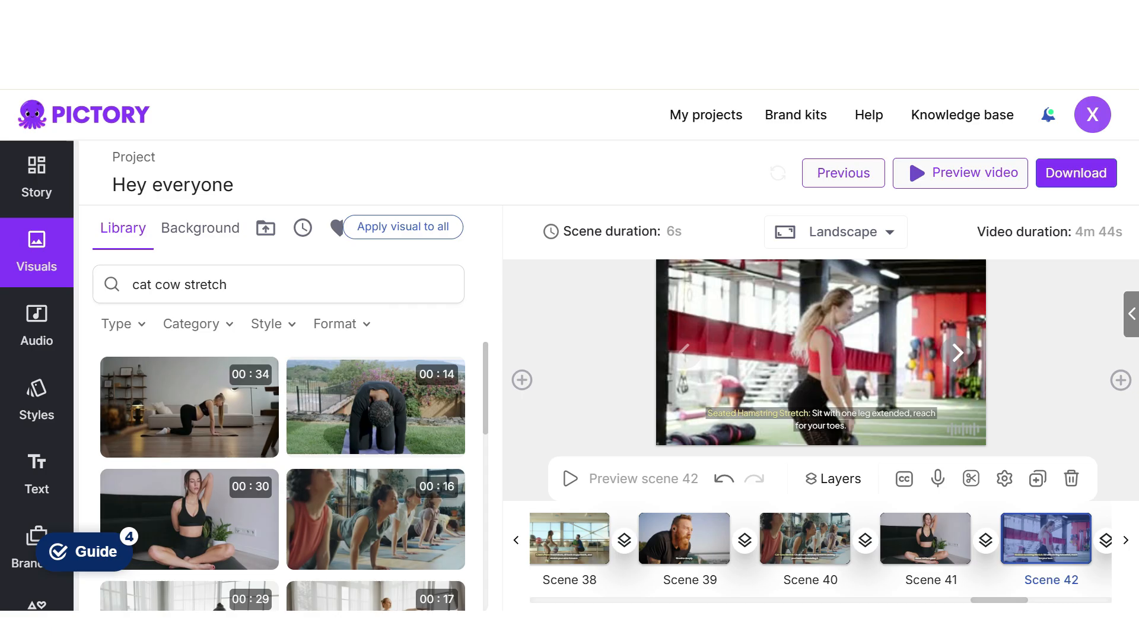
scroll(283, 474, down, 8)
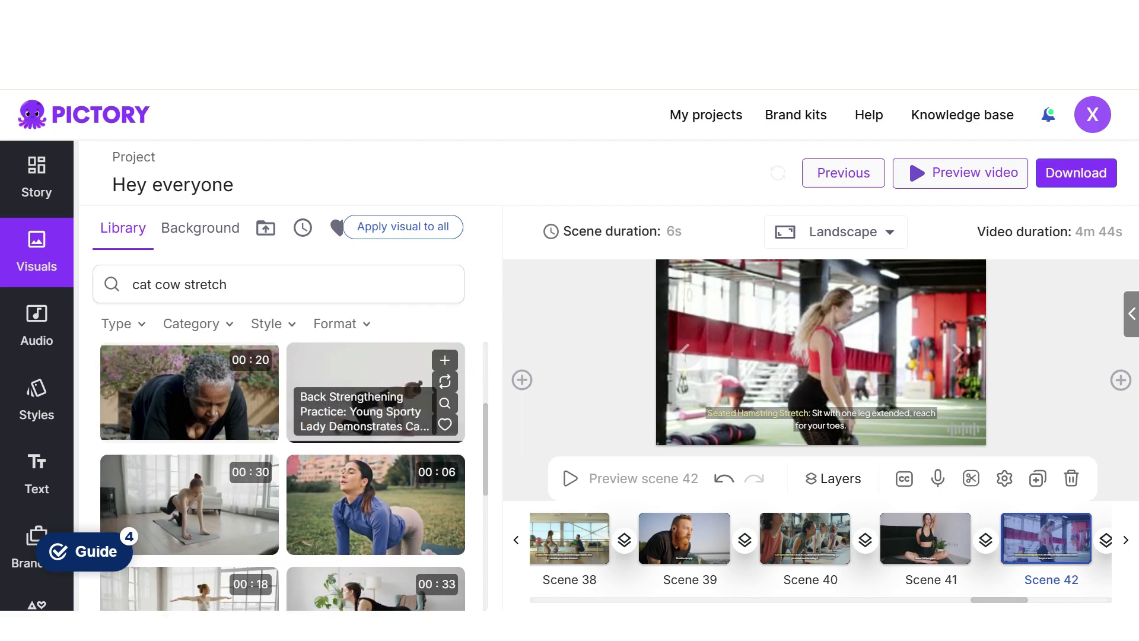
click(184, 284)
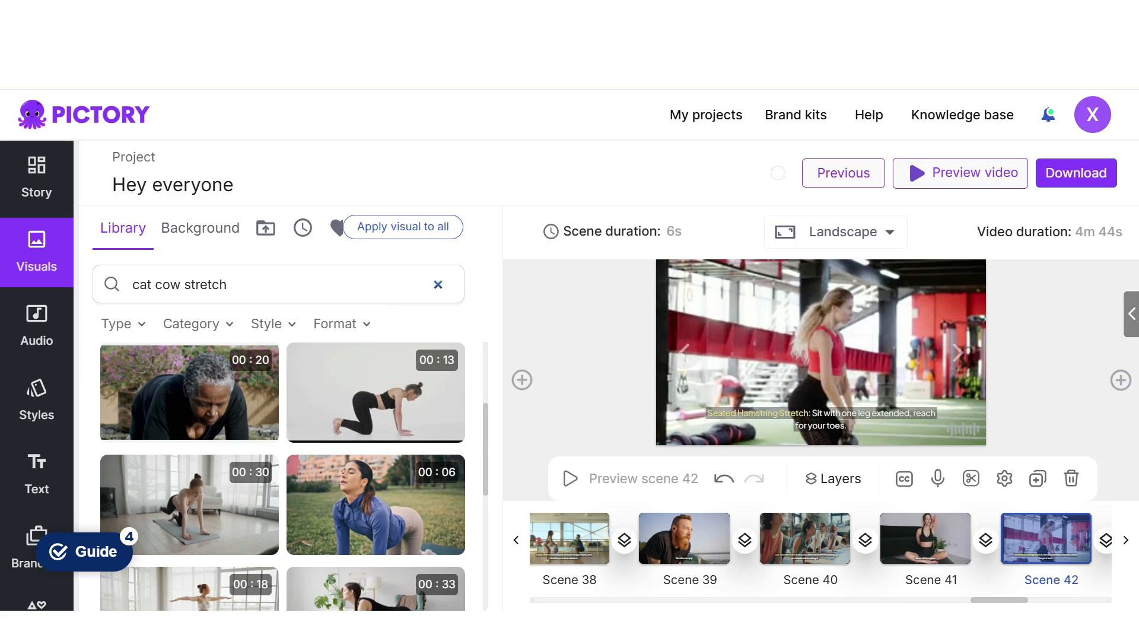
key(BackSpace)
key(BackSpace)
key(BackSpace)
key(BackSpace)
key(BackSpace)
key(BackSpace)
key(BackSpace)
key(BackSpace)
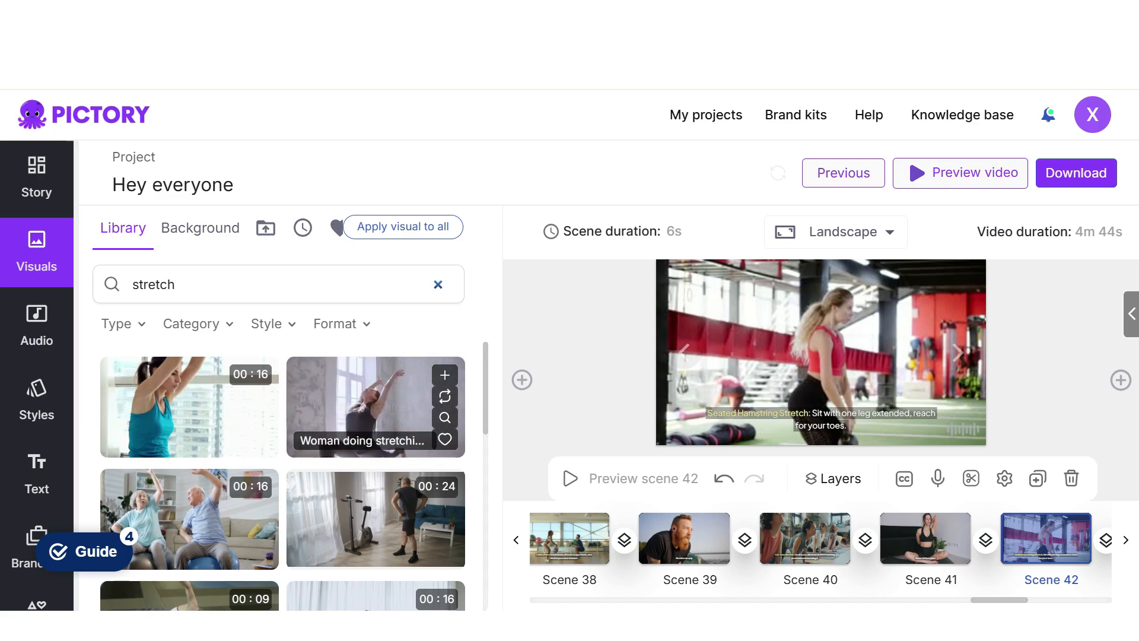
drag(486, 387, 485, 395)
click(190, 493)
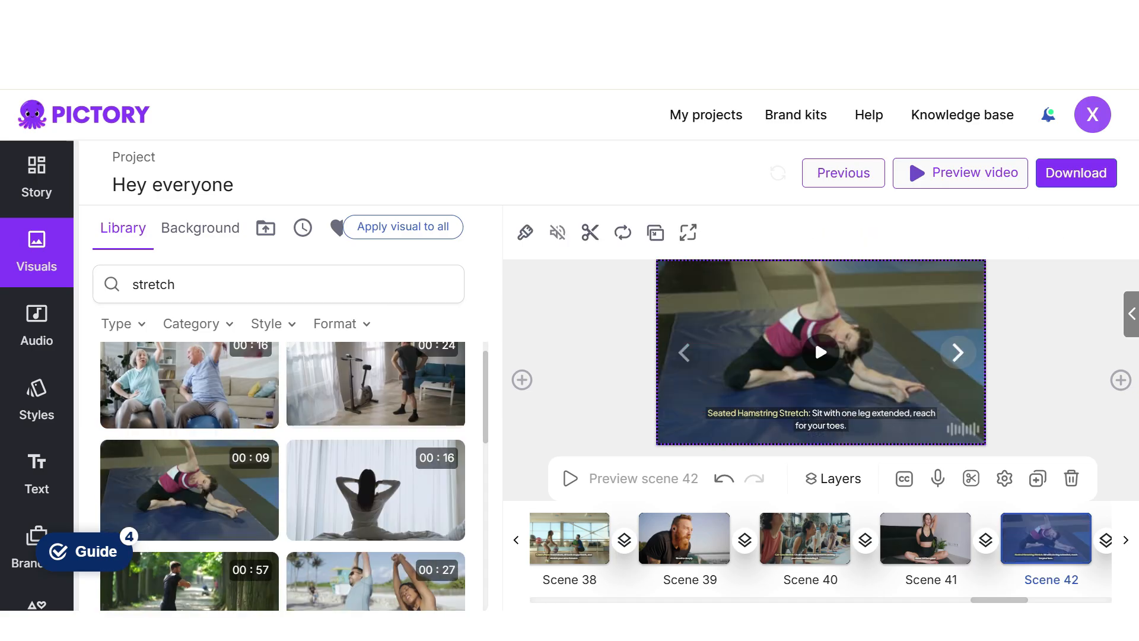
- Replace scene 43's visual with the same 9-second pre-workout stretch clip used in scene 42
click(958, 352)
scroll(389, 454, down, 6)
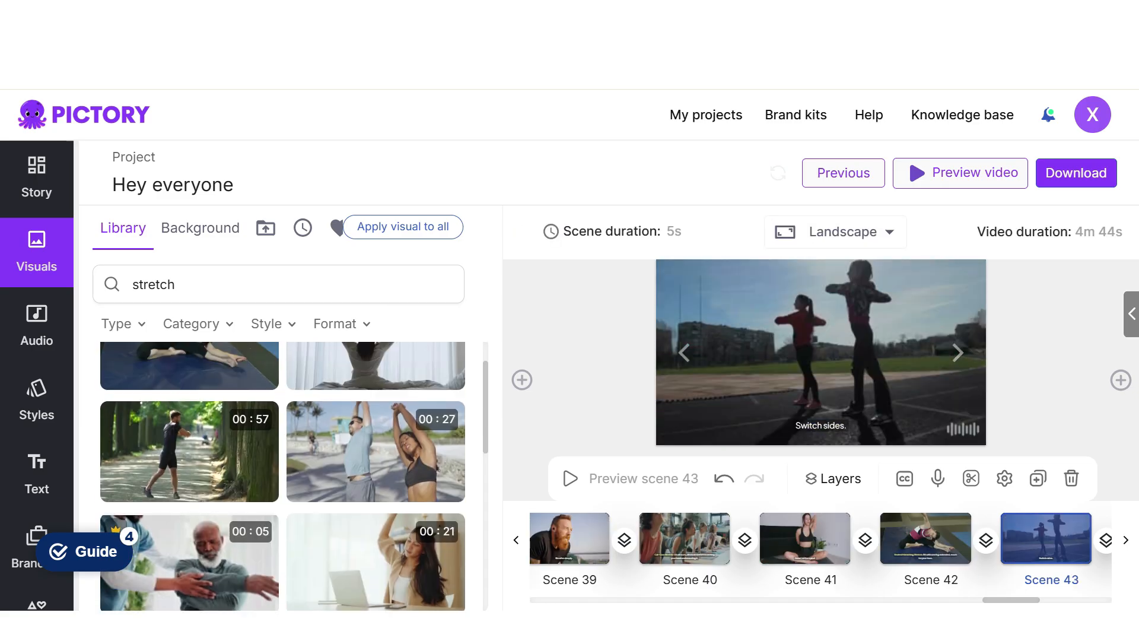
scroll(374, 463, up, 3)
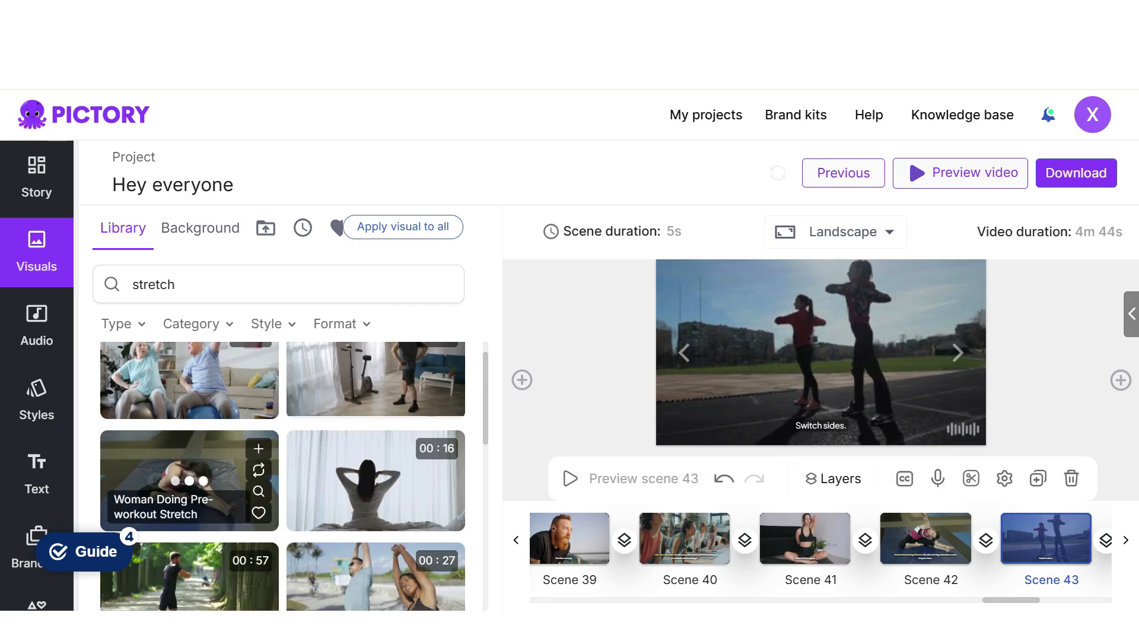
click(184, 475)
click(958, 352)
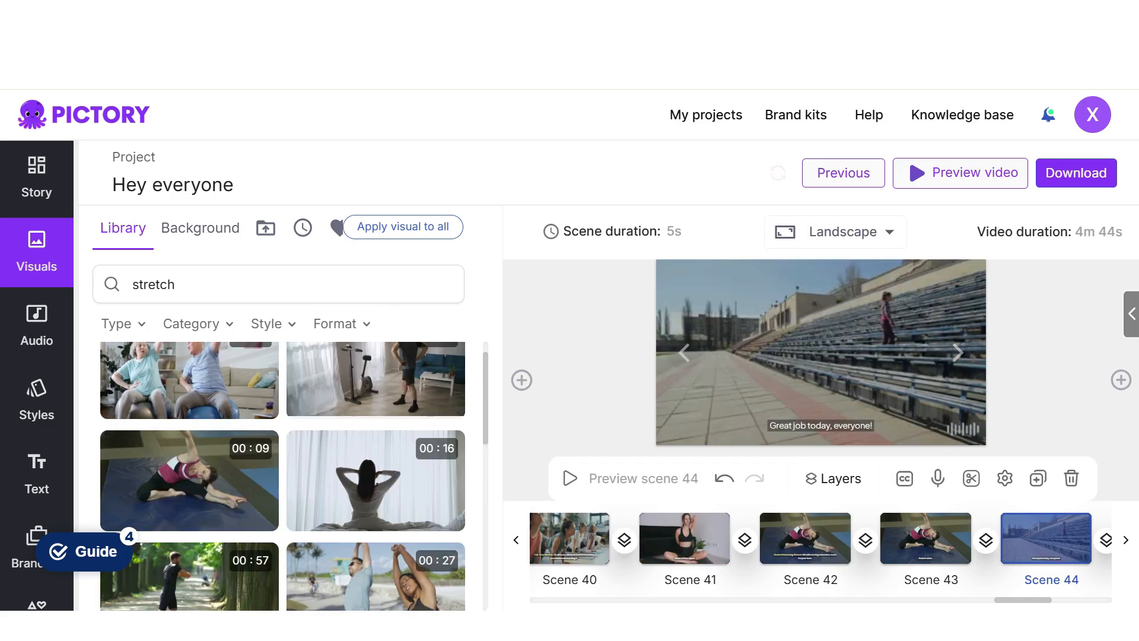
- Return to scene 43, replace its visual with the 27-second clip of a couple stretching at the beach, and trim it to the last 7.8 seconds
click(684, 353)
scroll(356, 469, down, 2)
click(376, 451)
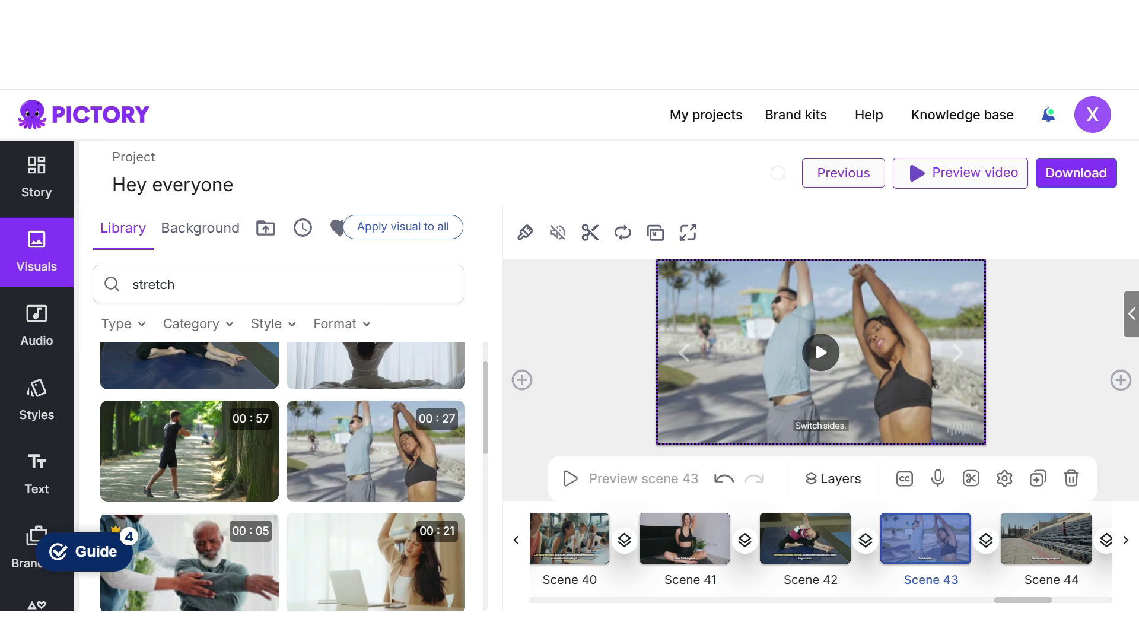
click(971, 478)
drag(583, 473, 911, 473)
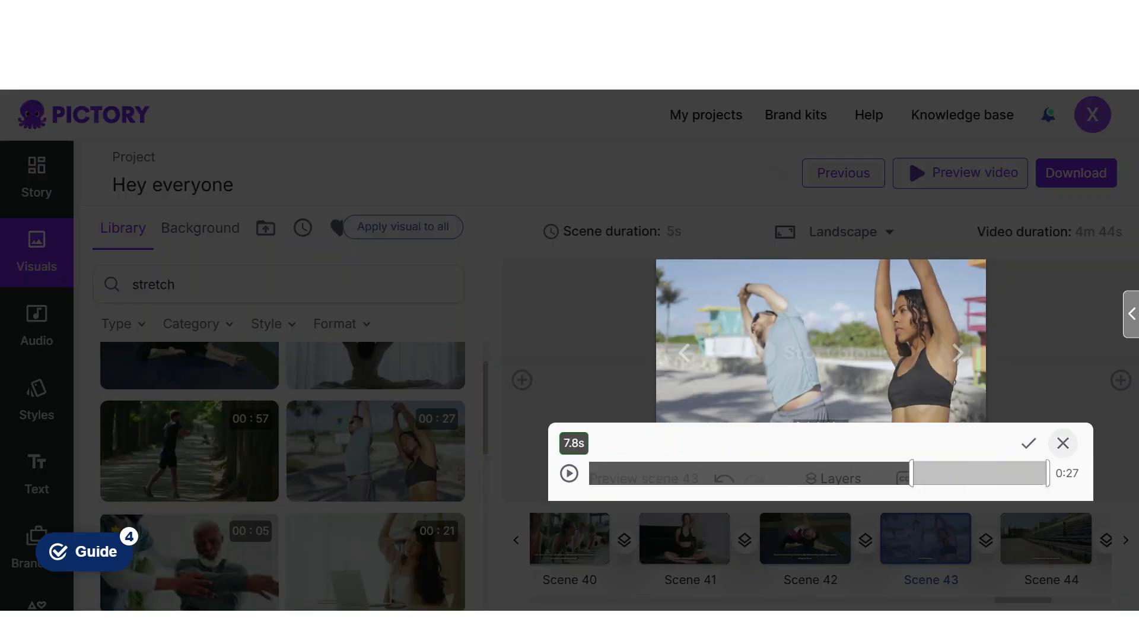
click(1029, 443)
click(720, 422)
- Search for "Great", replace scene 44's visual with the 8-second clip of a smiling woman clenching her fists, and trim it to 7.1 seconds
click(958, 352)
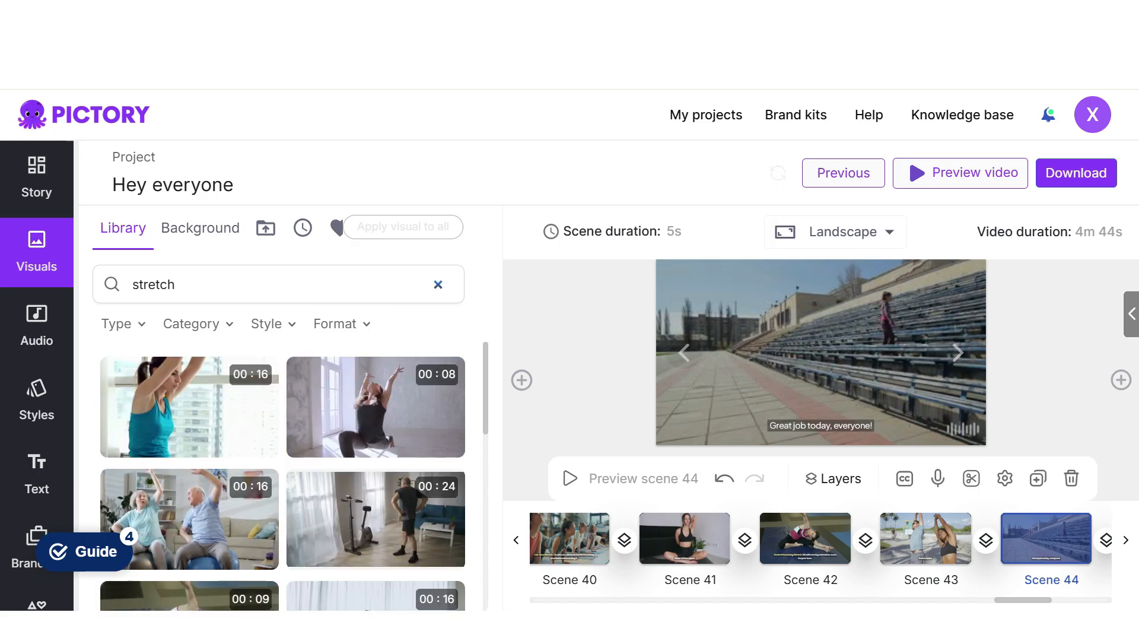
click(436, 284)
click(248, 362)
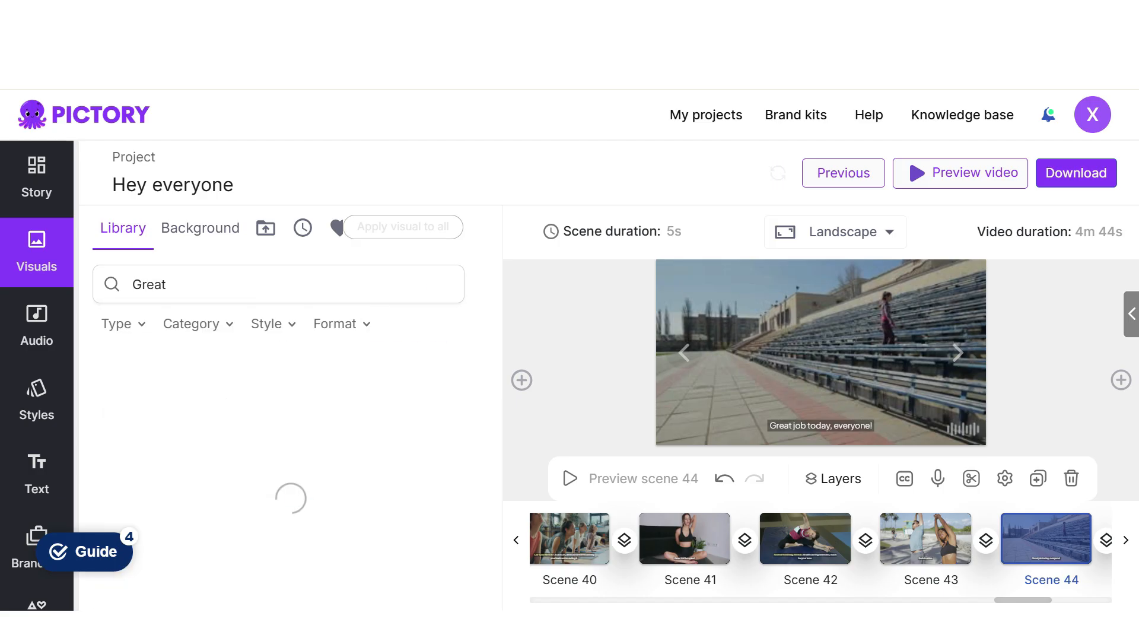
scroll(389, 540, down, 5)
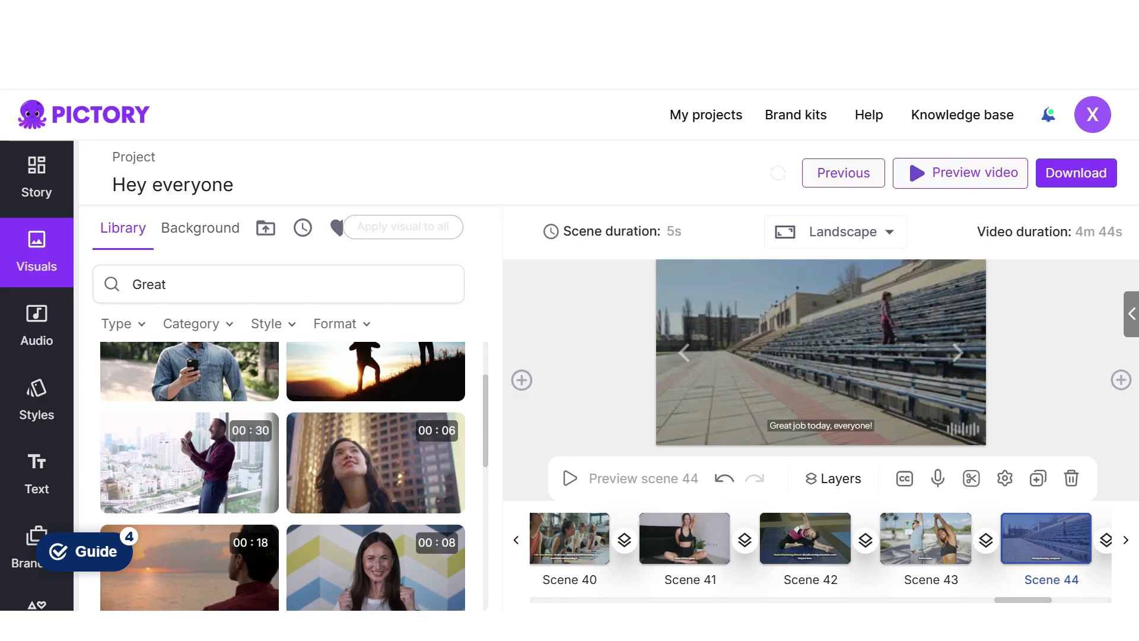
click(389, 540)
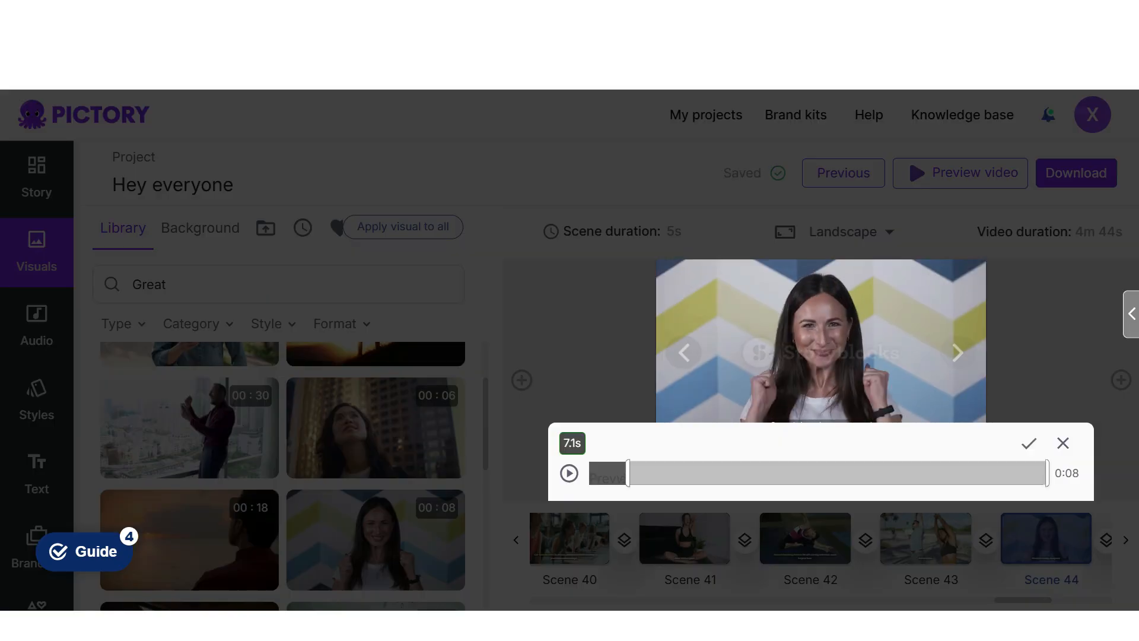
click(1028, 443)
click(720, 422)
- Review the visuals of scenes 45, 46 and 47 against their captions
click(958, 353)
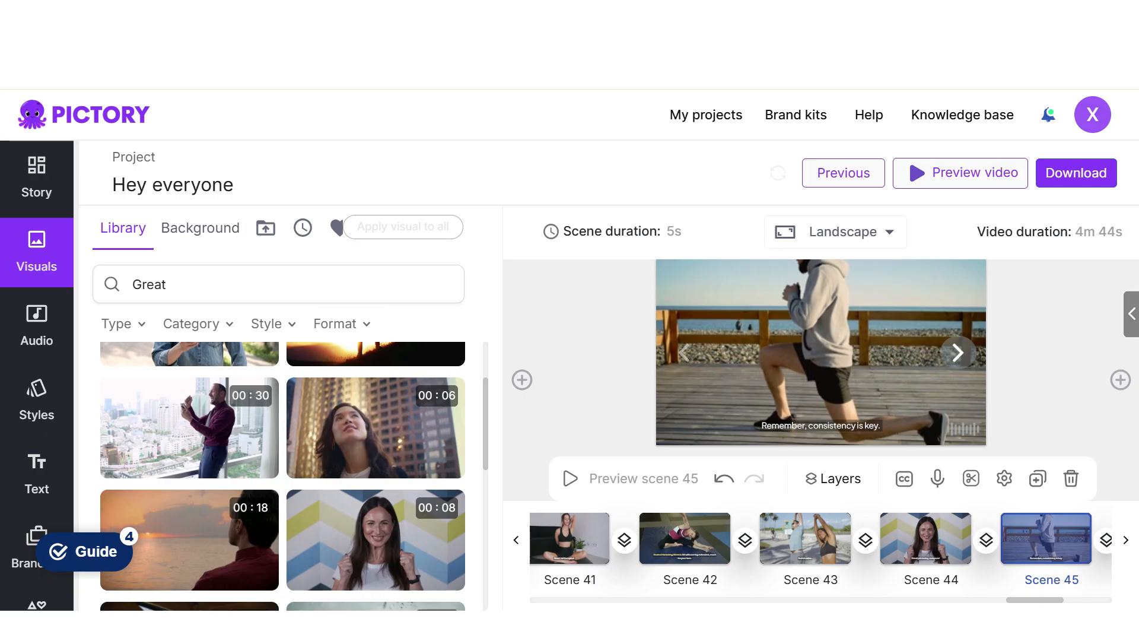
click(957, 353)
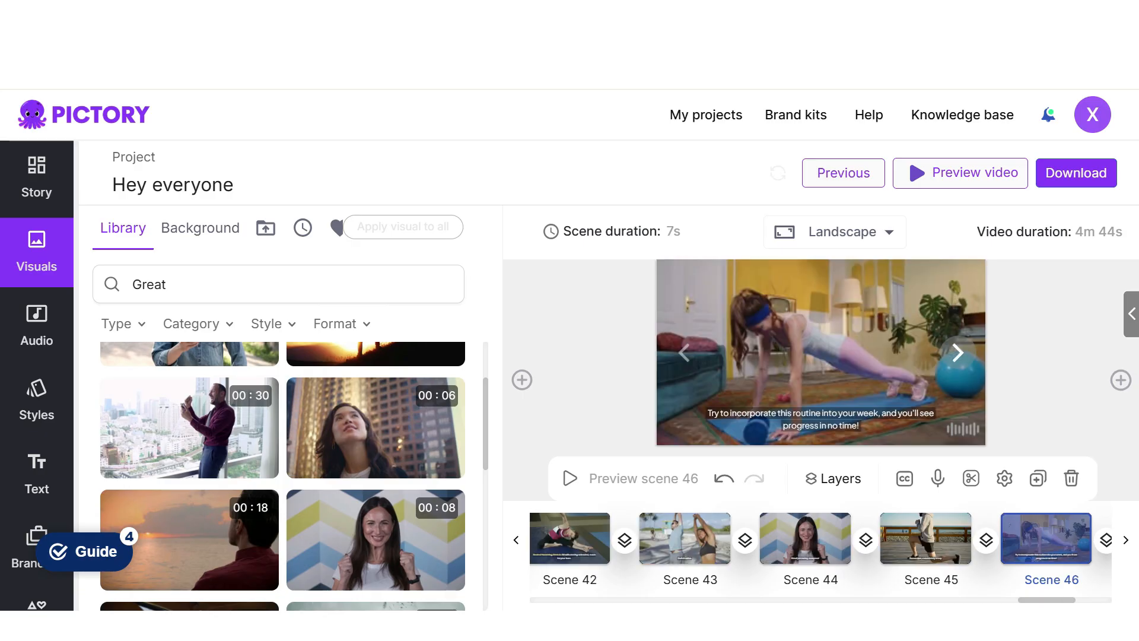
click(958, 353)
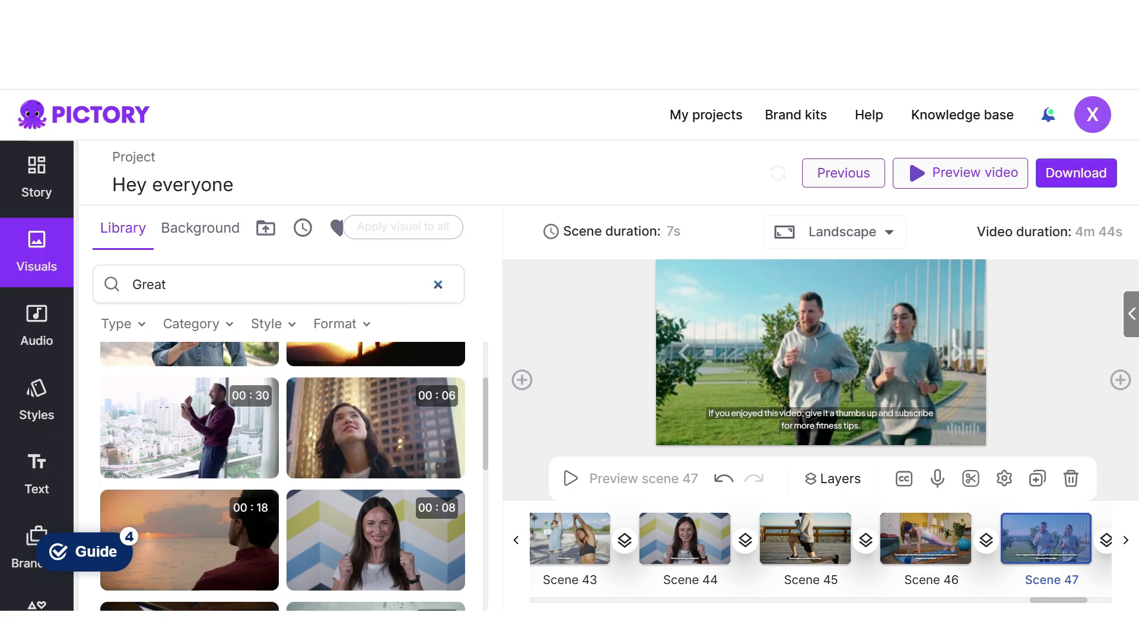
- Search the library for "subscribe" and replace scene 47's visual with the 10-second green-screen "SUBSCRIBE!" clip
click(438, 284)
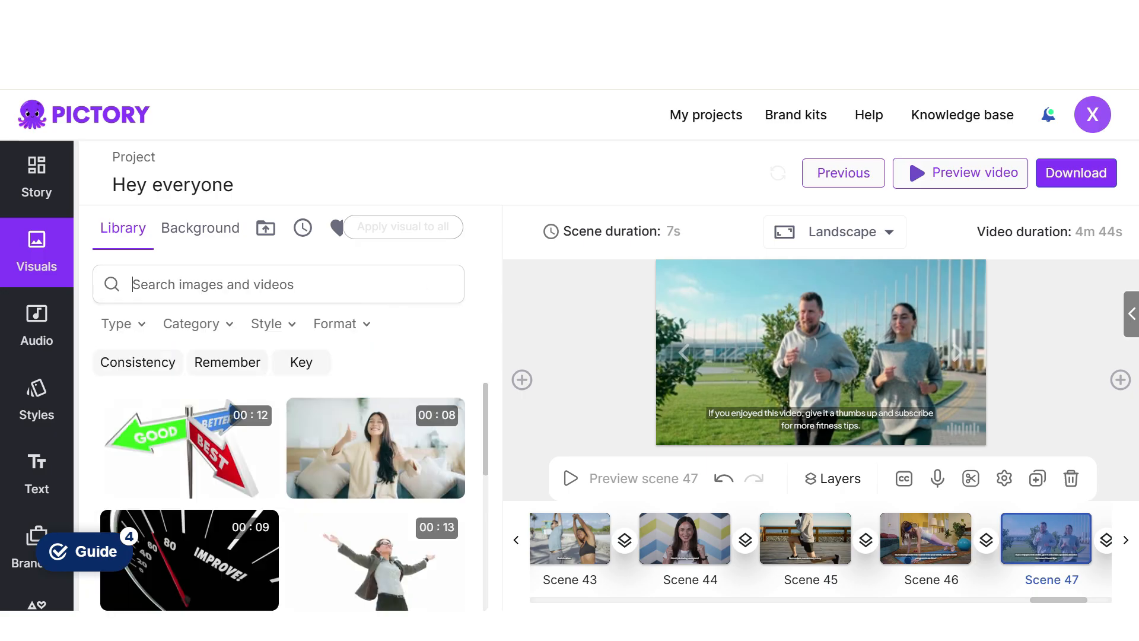
text(subscribe)
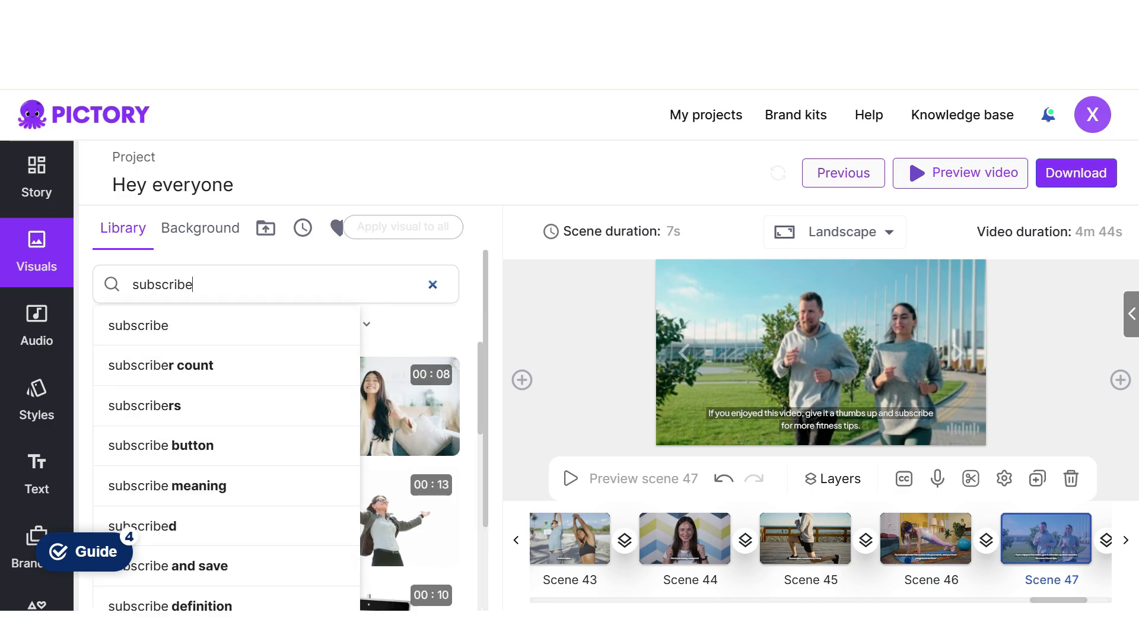
key(Return)
mouse_move(390, 426)
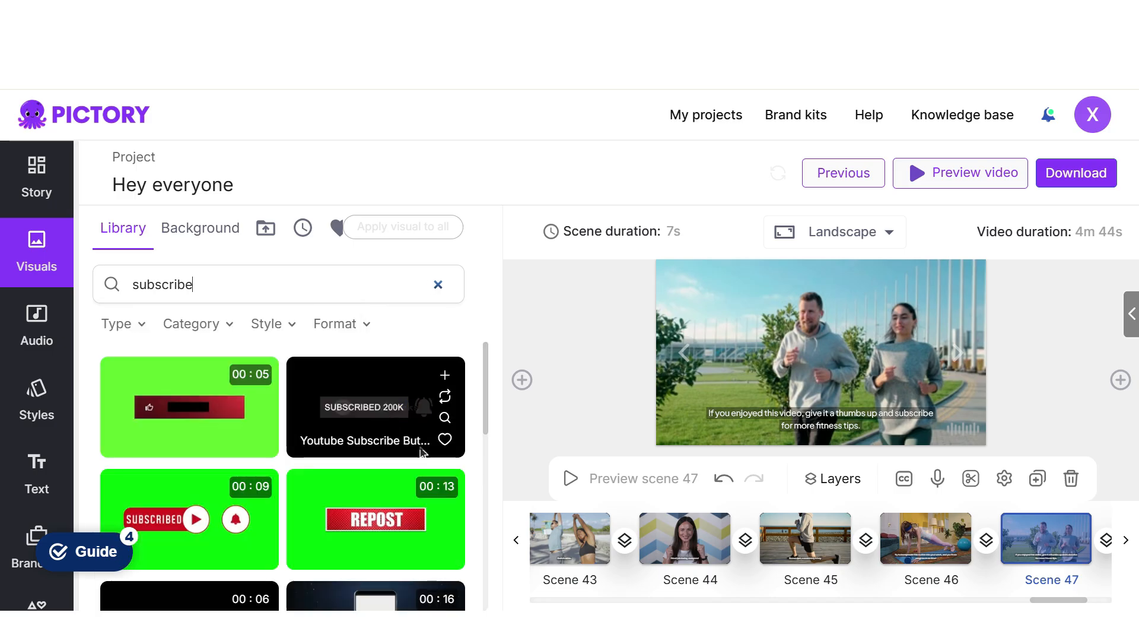
scroll(389, 427, down, 5)
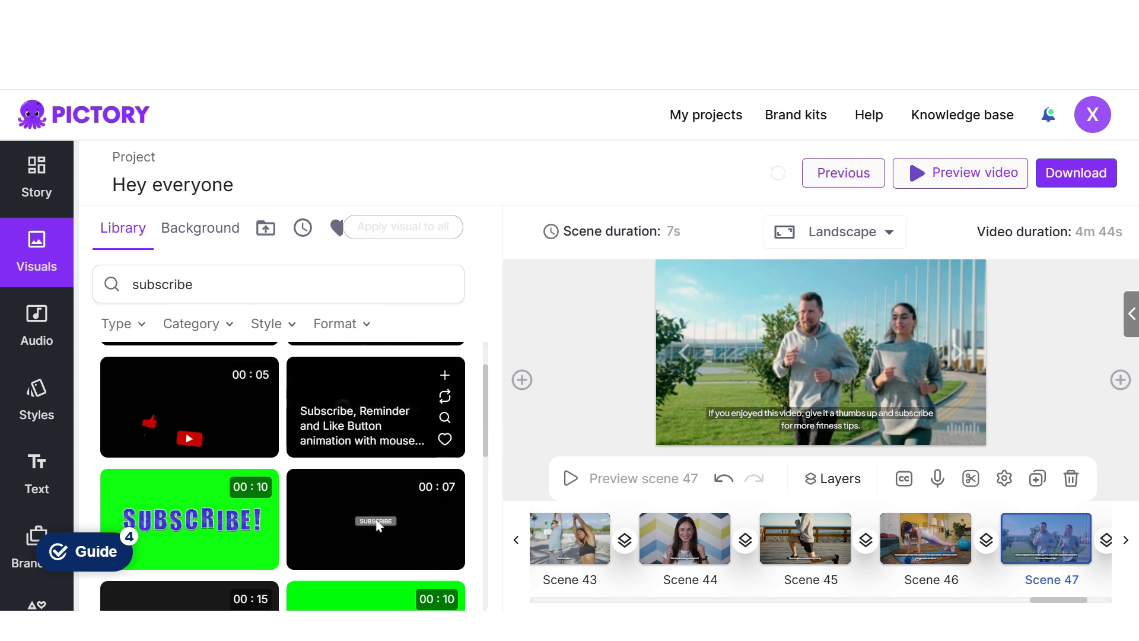
mouse_move(201, 515)
- Review the visuals of scenes 48 and 49 against their captions and the story text
click(957, 353)
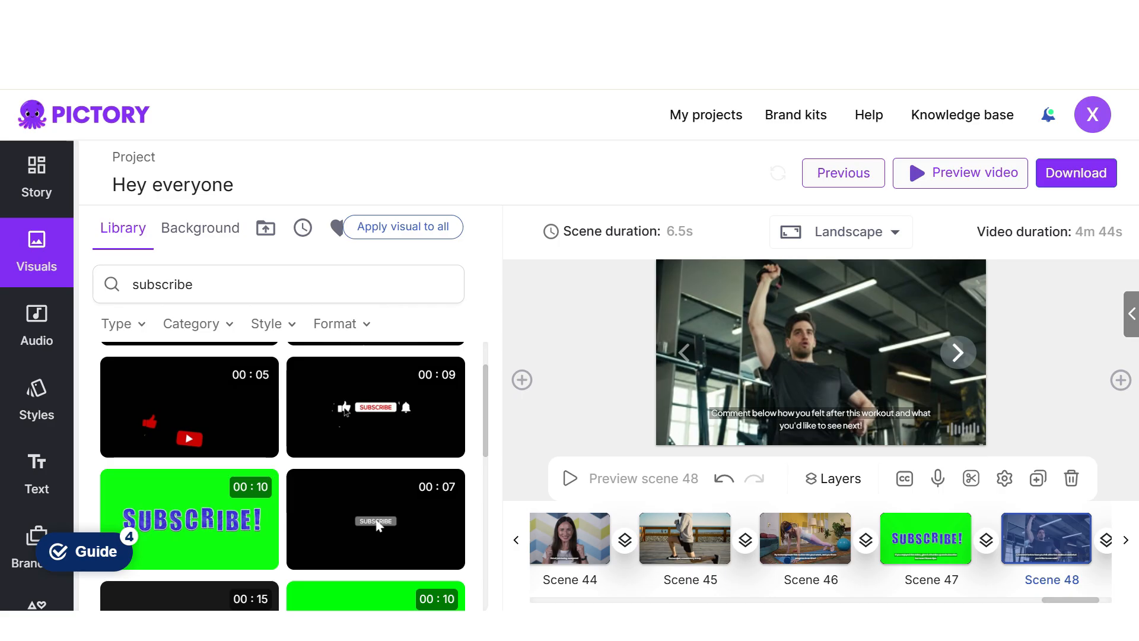
click(958, 352)
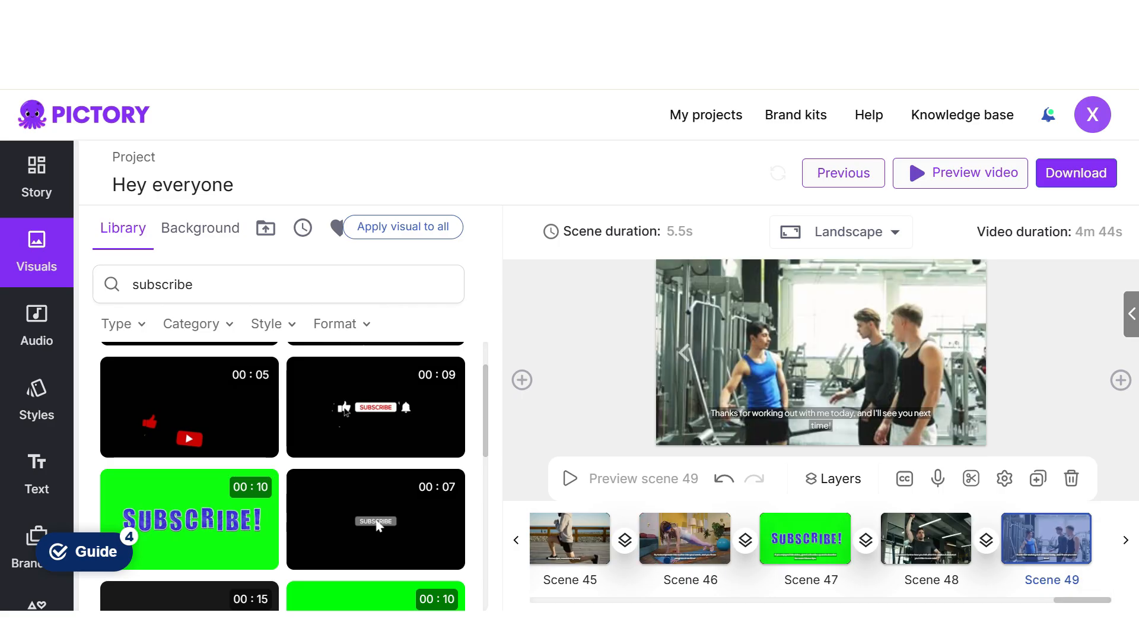
click(684, 352)
click(957, 353)
click(37, 178)
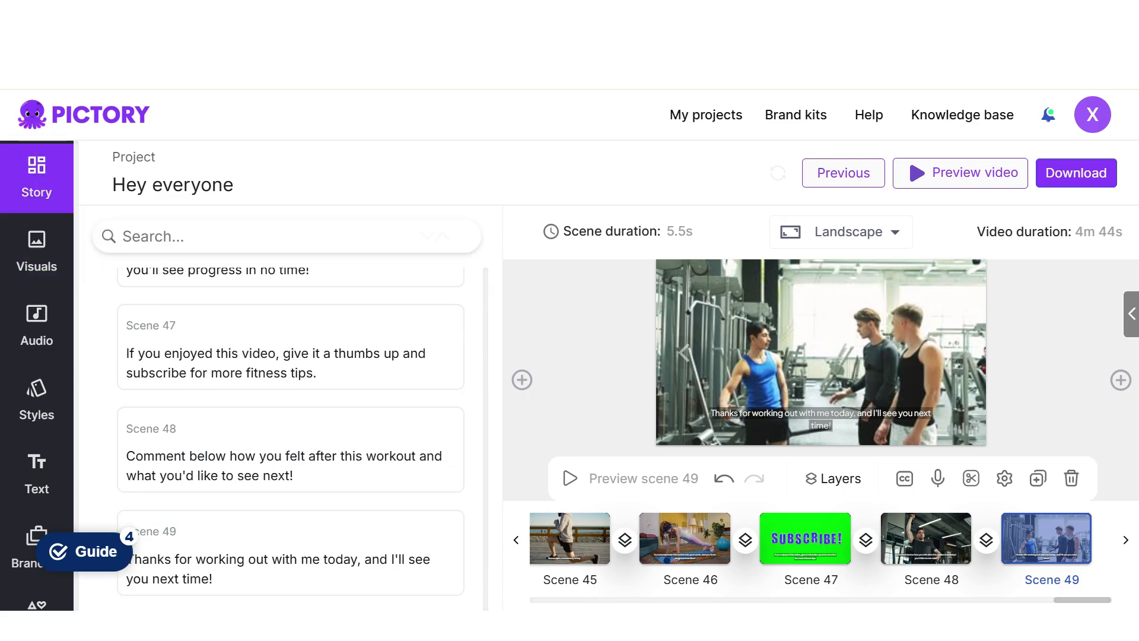
- Open the project's audio settings and set the computer's output volume to 40
click(36, 326)
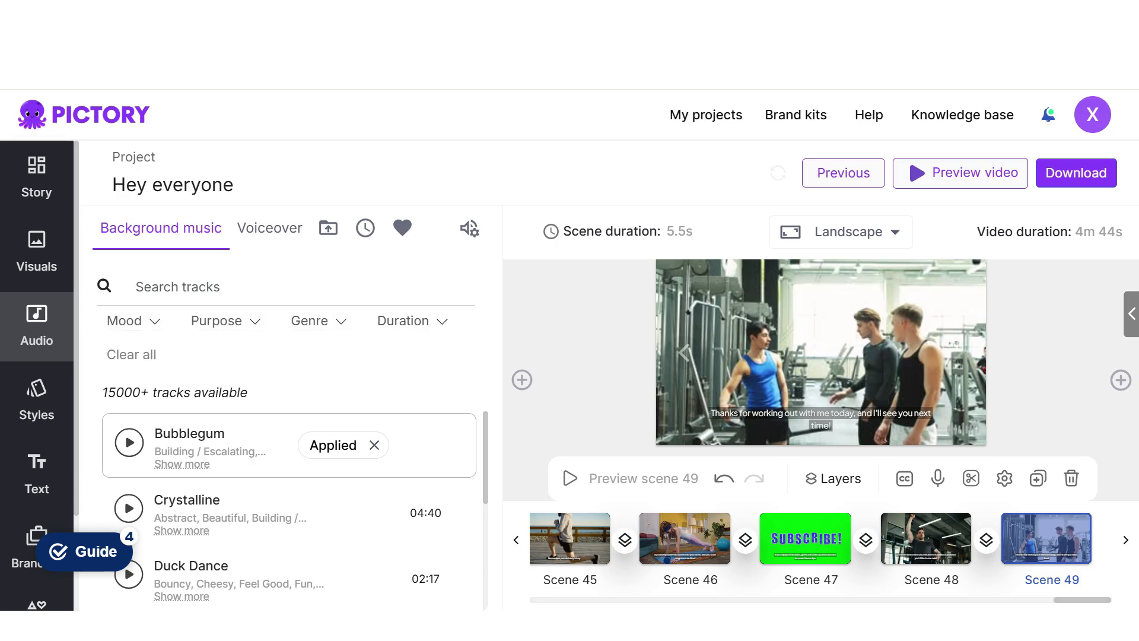
click(1003, 625)
click(989, 590)
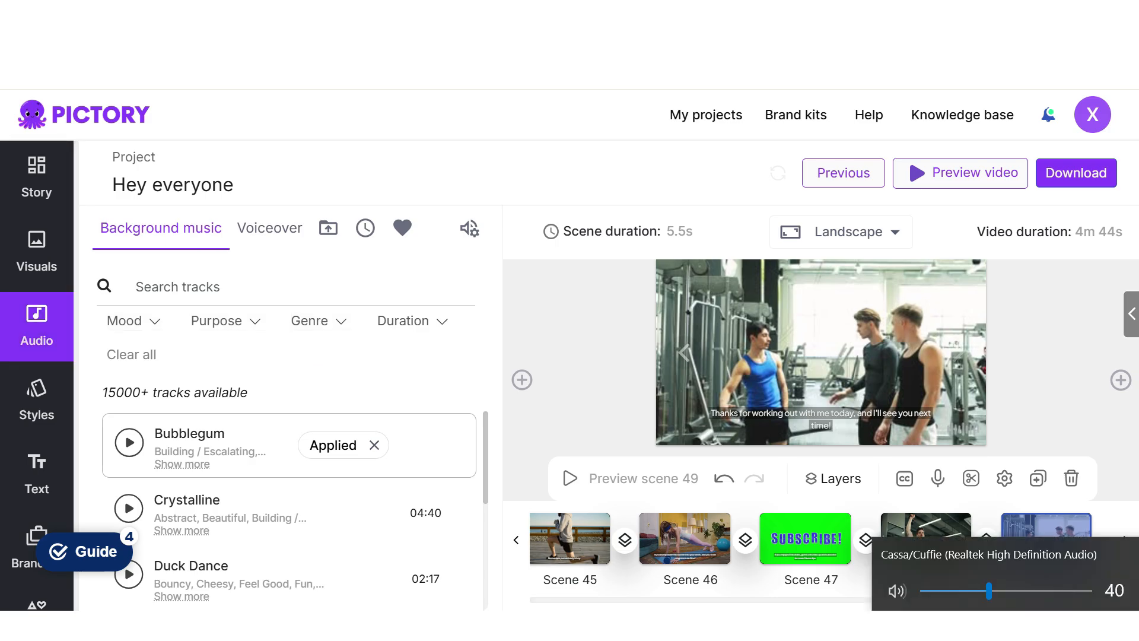
click(1003, 625)
- Listen to the standard English female voice Sophia and apply it as the video's voiceover
click(269, 228)
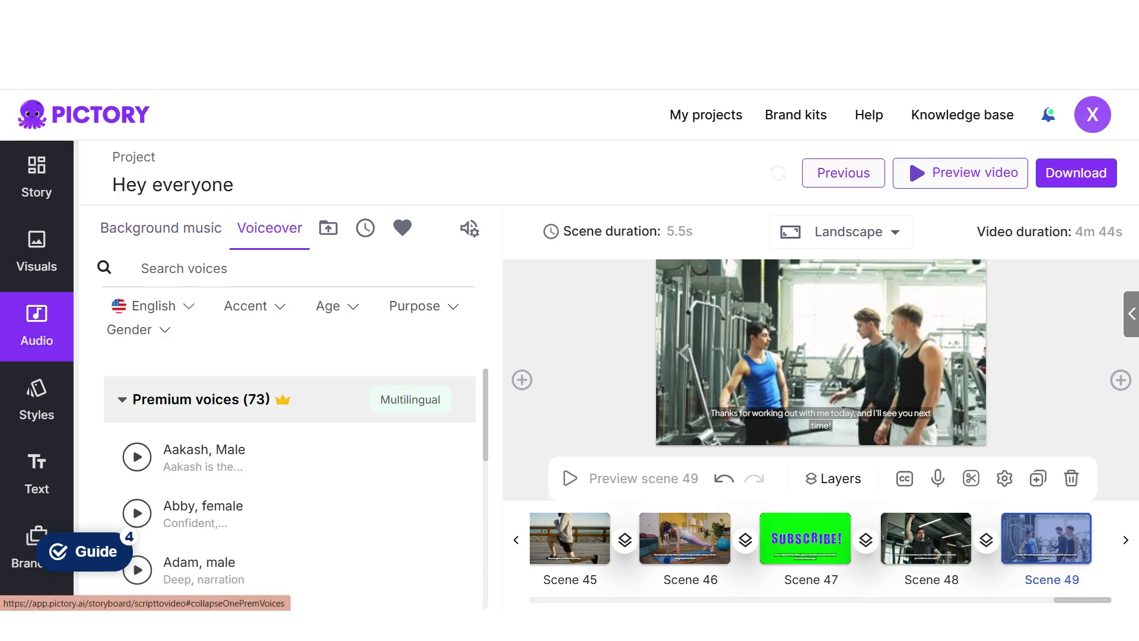
scroll(291, 514, down, 20)
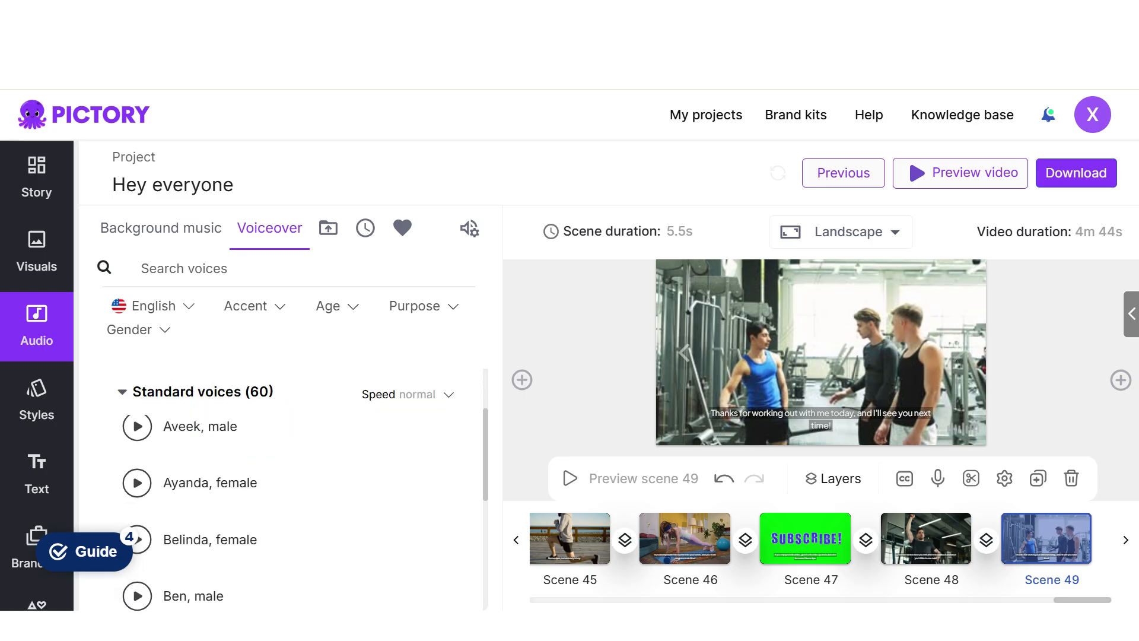
scroll(290, 513, down, 5)
scroll(291, 513, up, 3)
click(137, 478)
click(137, 478)
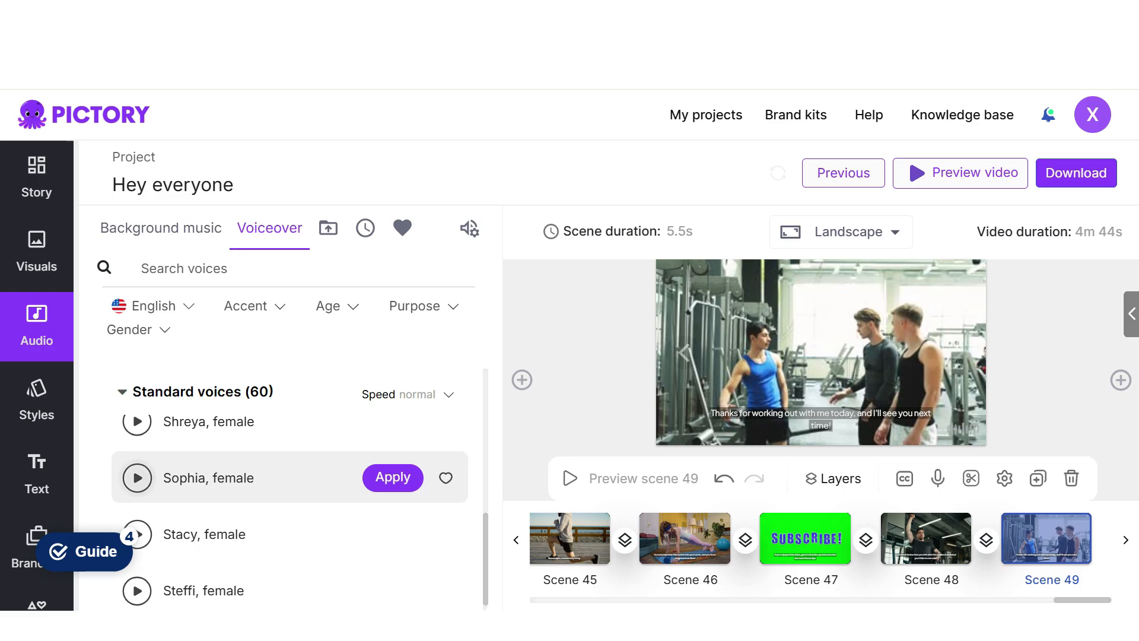
click(393, 477)
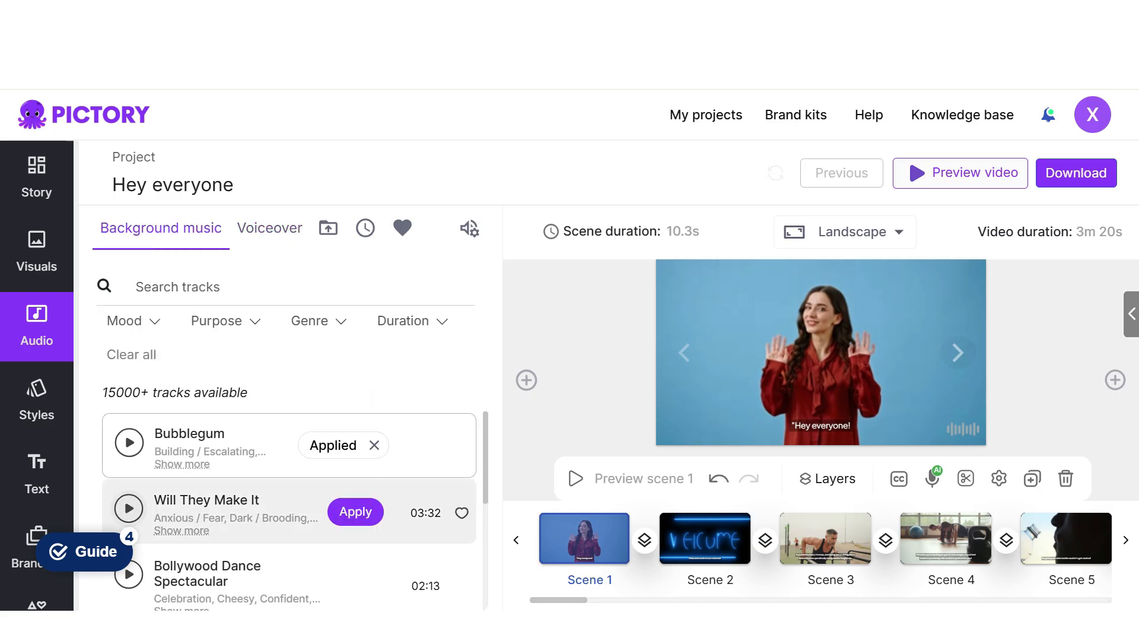
- Listen to the background music tracks "Will They Make It" and "Bollywood Dance Spectacular"
click(129, 509)
click(129, 509)
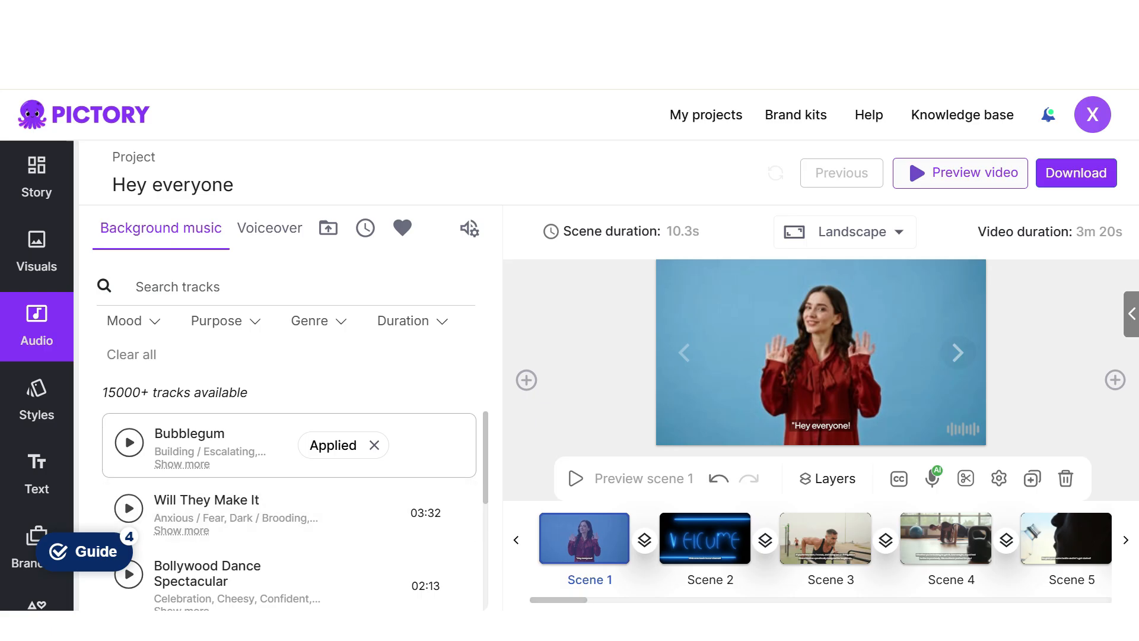
scroll(285, 451, down, 3)
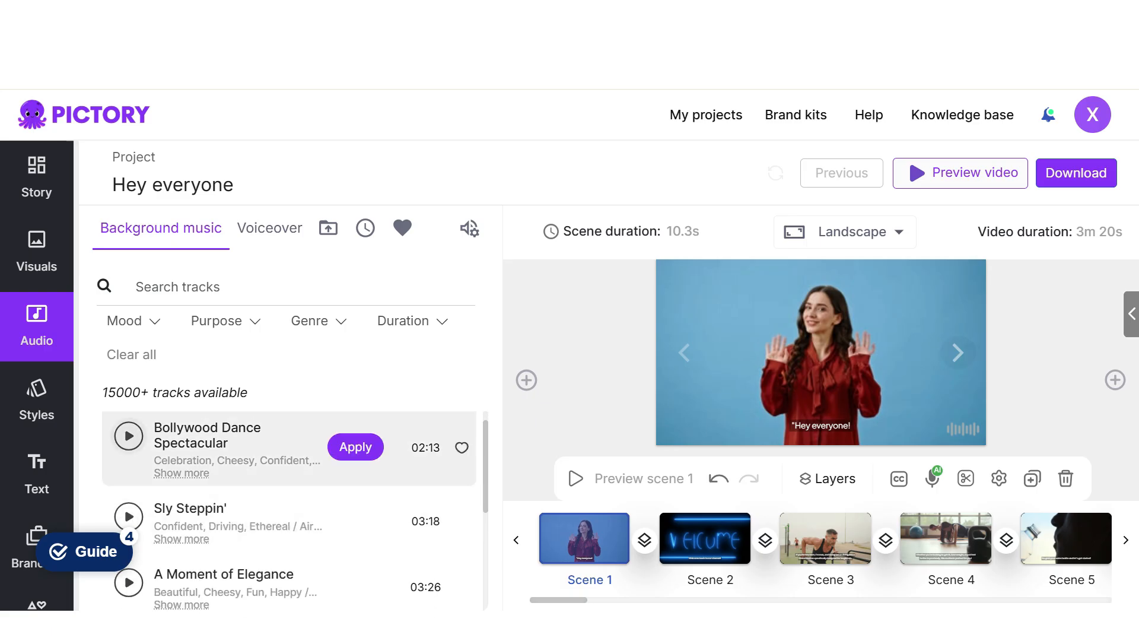
click(129, 436)
click(129, 436)
- Set the voiceover volume to 80% and the background music volume to 0%
click(469, 228)
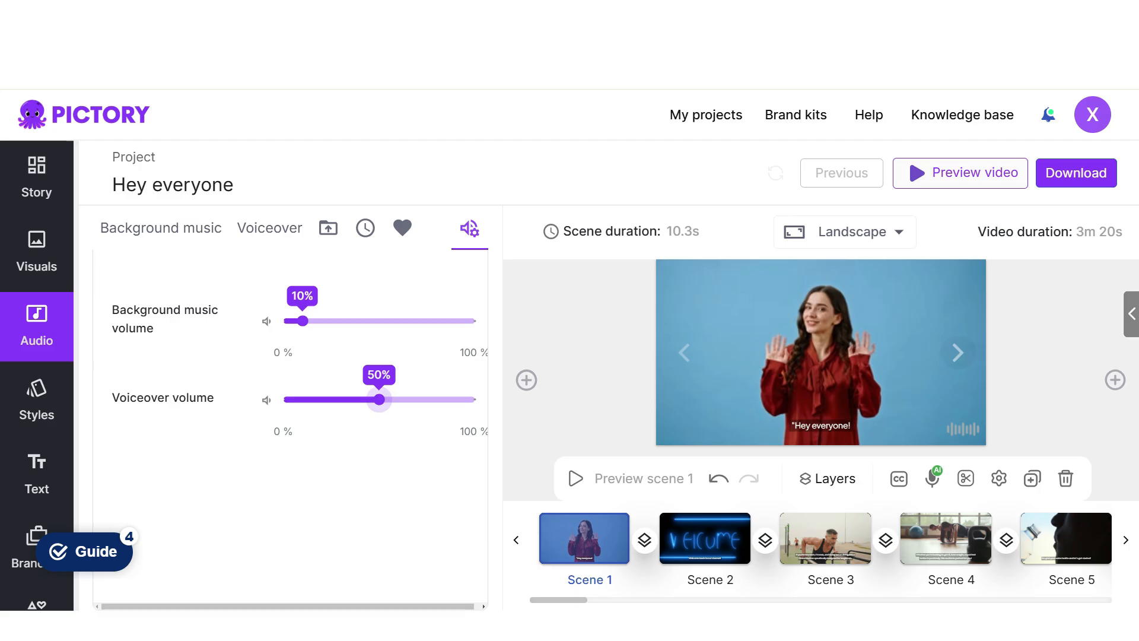
drag(379, 400, 437, 399)
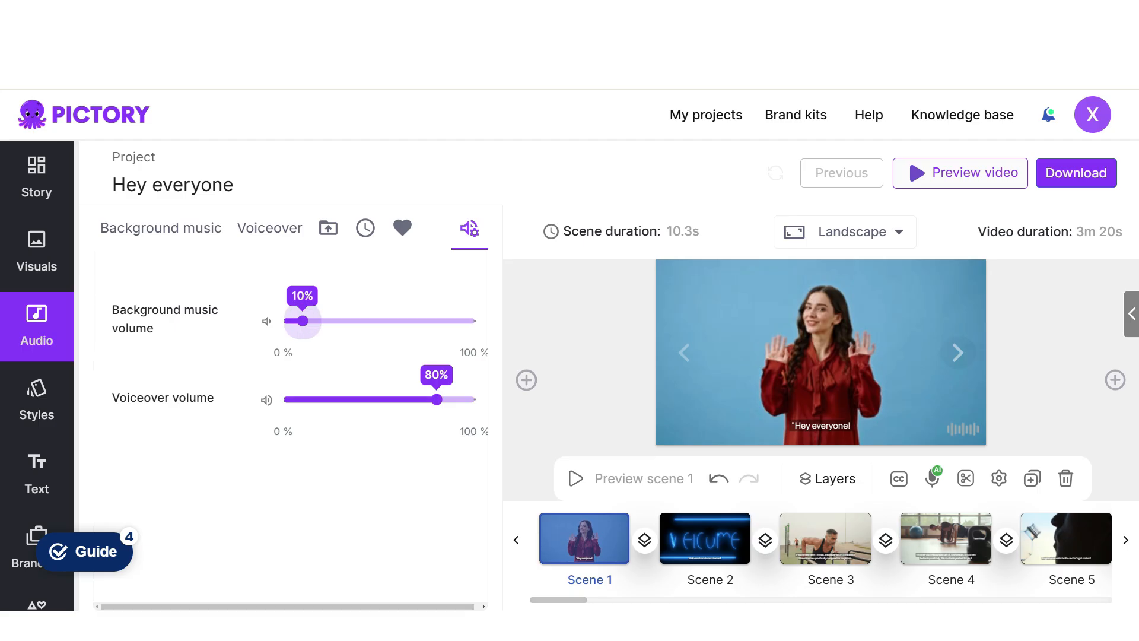
drag(303, 321, 284, 321)
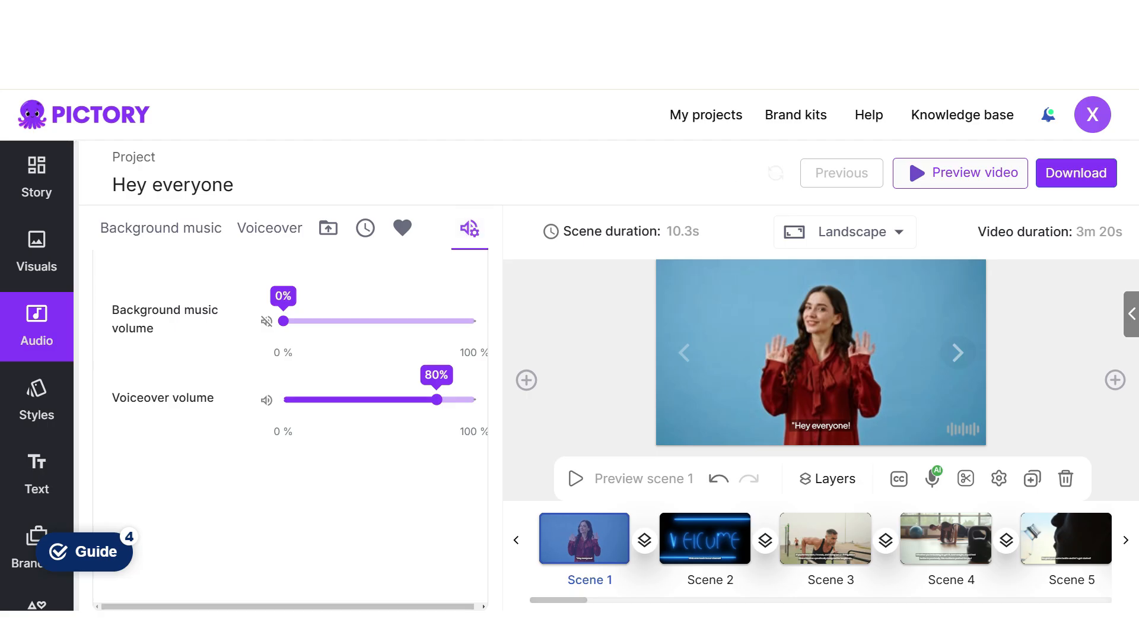
- Check the video's resolution and aspect ratio settings, and generate a preview of the full video
scroll(37, 374, down, 2)
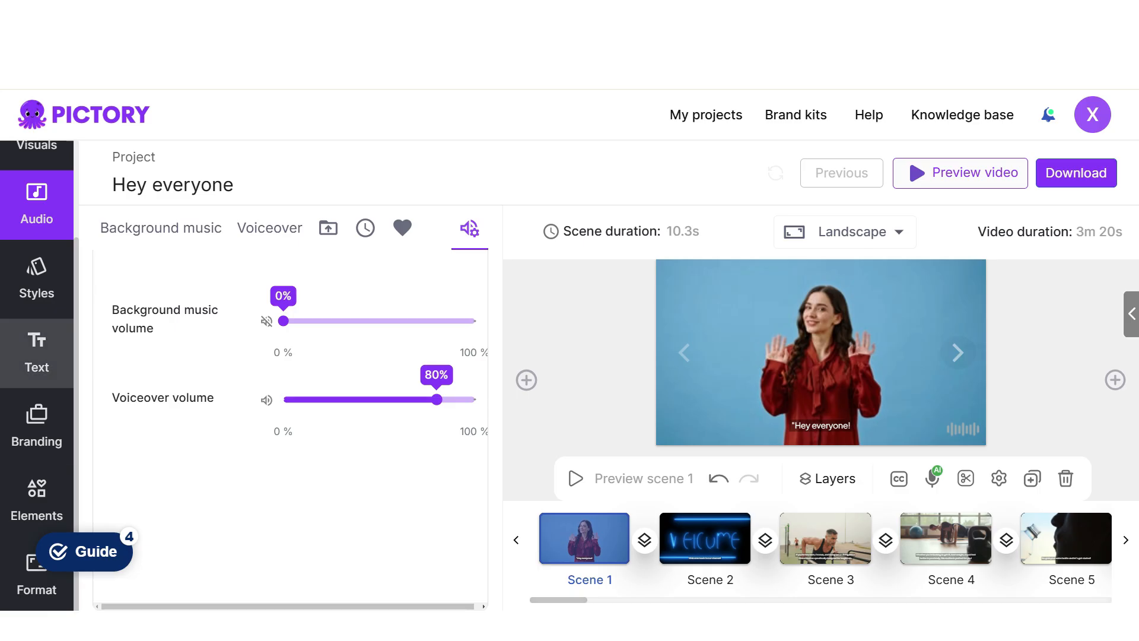
click(37, 587)
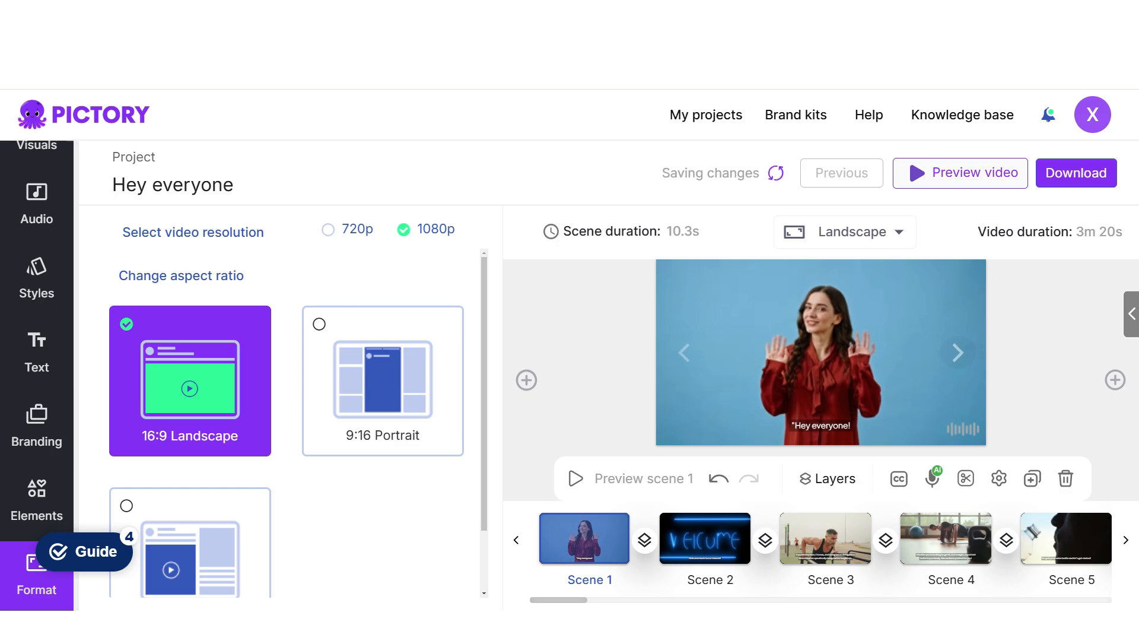
click(914, 172)
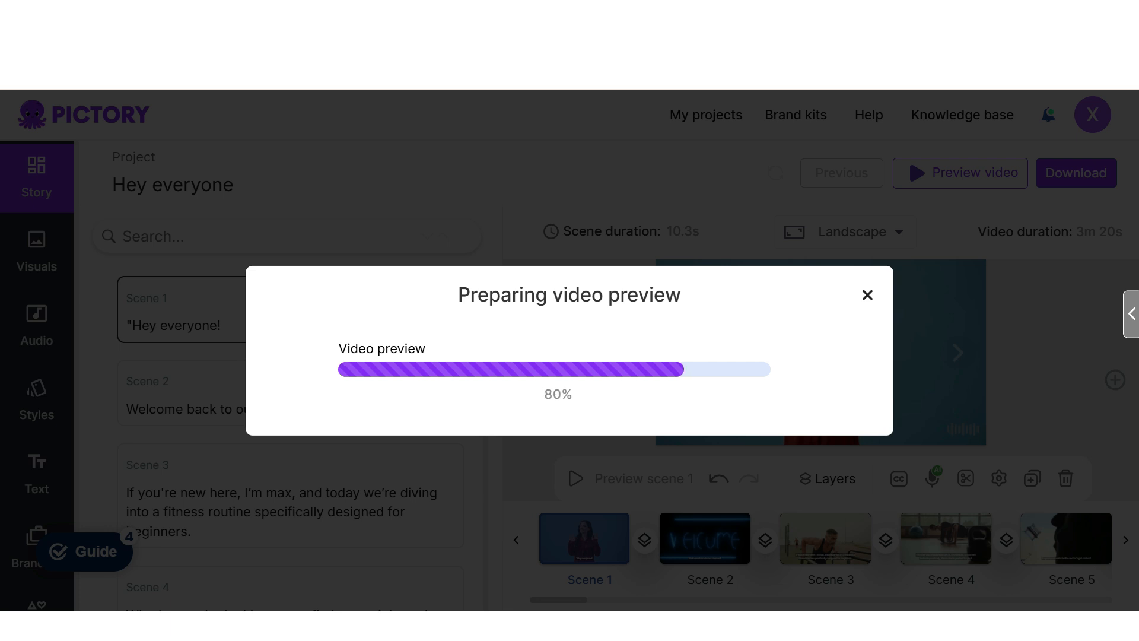